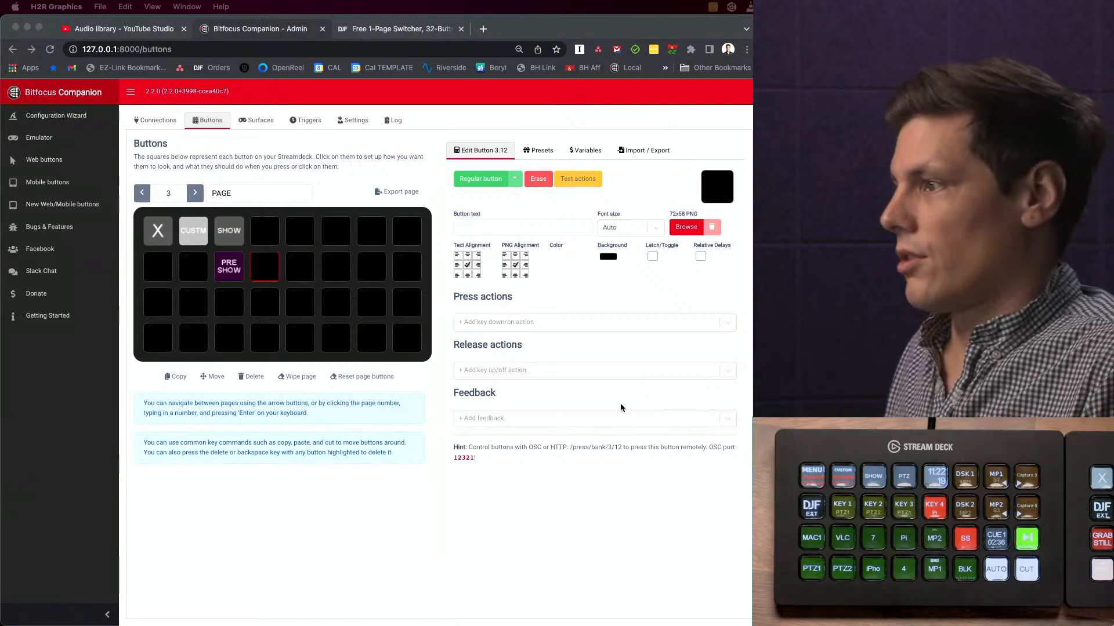
# - Label the empty button 3.12 beside PRE SHOW as RUN and set its font size to 24pt
pyautogui.click(493, 227)
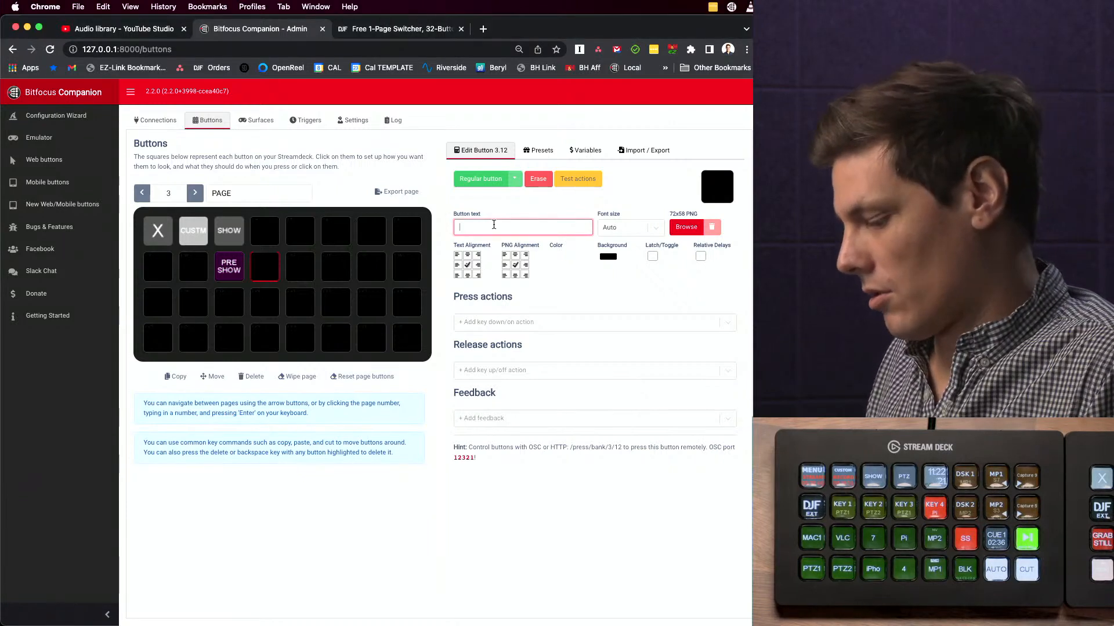
pyautogui.write('RUN')
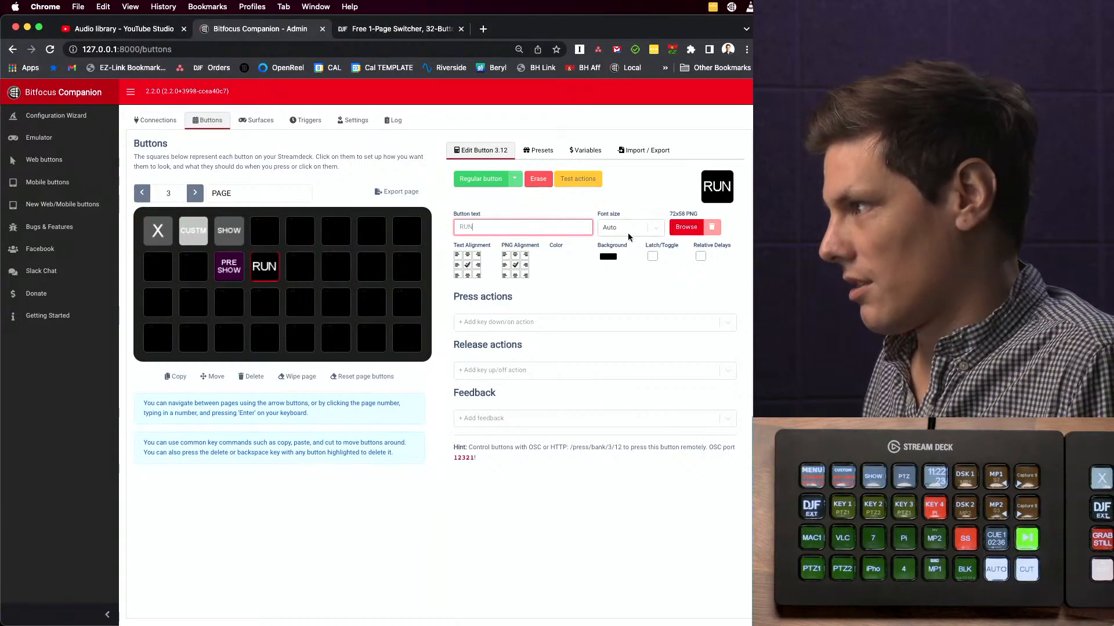
pyautogui.click(628, 232)
pyautogui.click(627, 305)
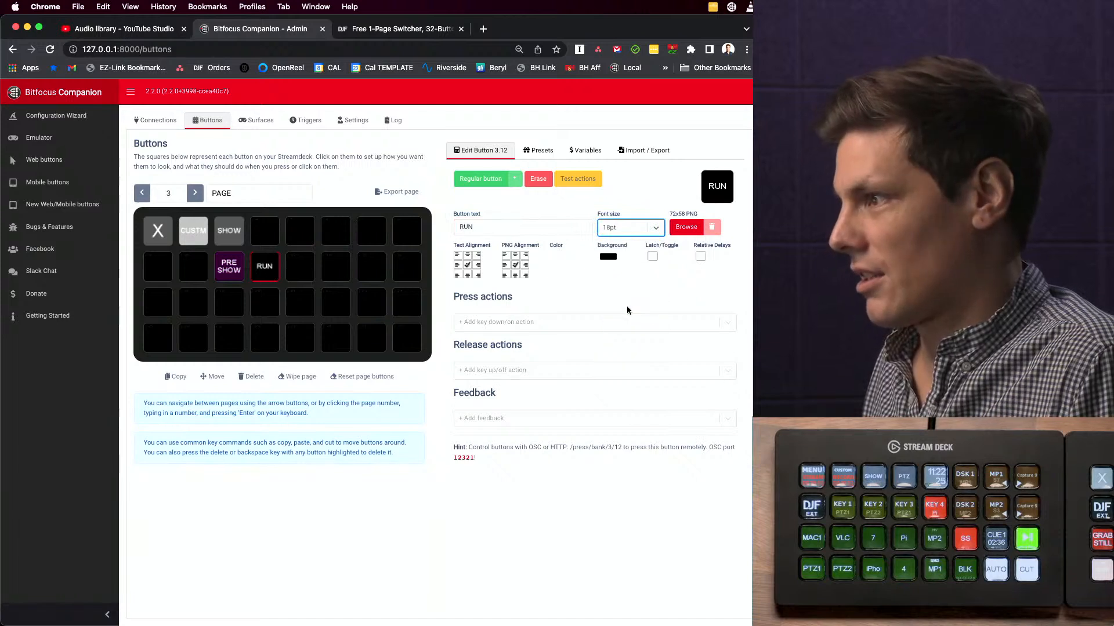
pyautogui.click(632, 228)
pyautogui.click(629, 316)
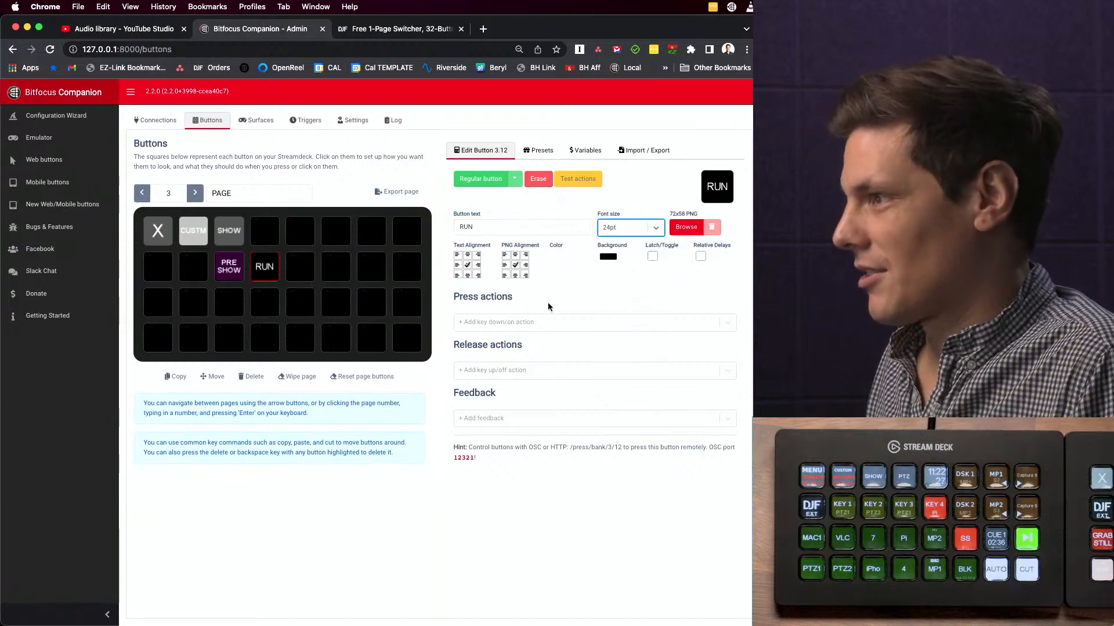
# - Set the font size of the PRE SHOW button to 18pt
pyautogui.click(220, 272)
pyautogui.click(603, 228)
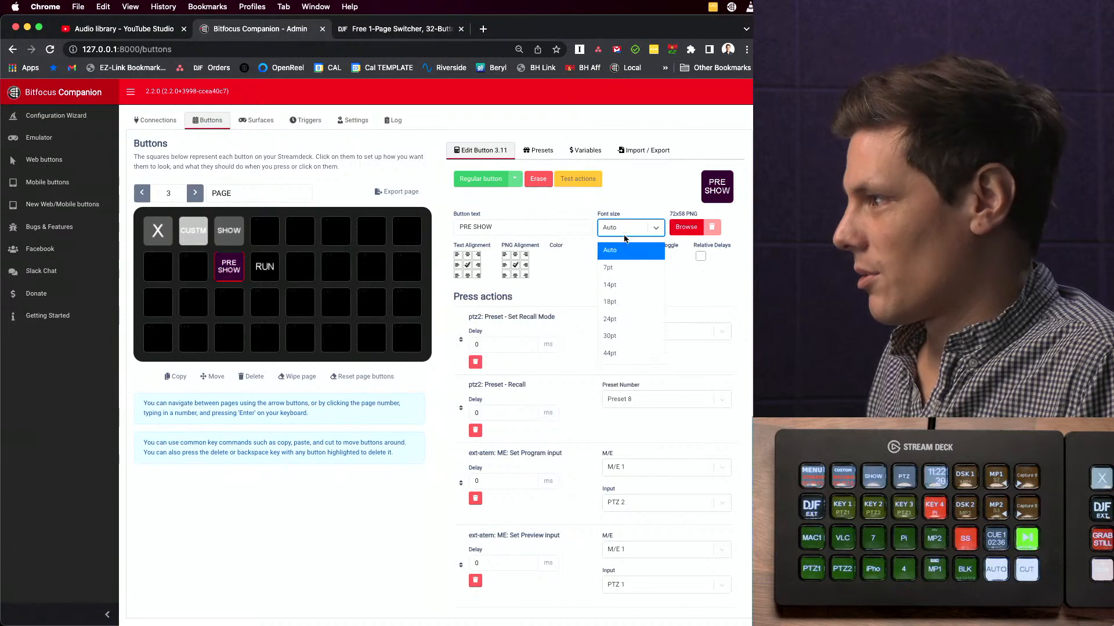
pyautogui.click(629, 313)
pyautogui.click(626, 228)
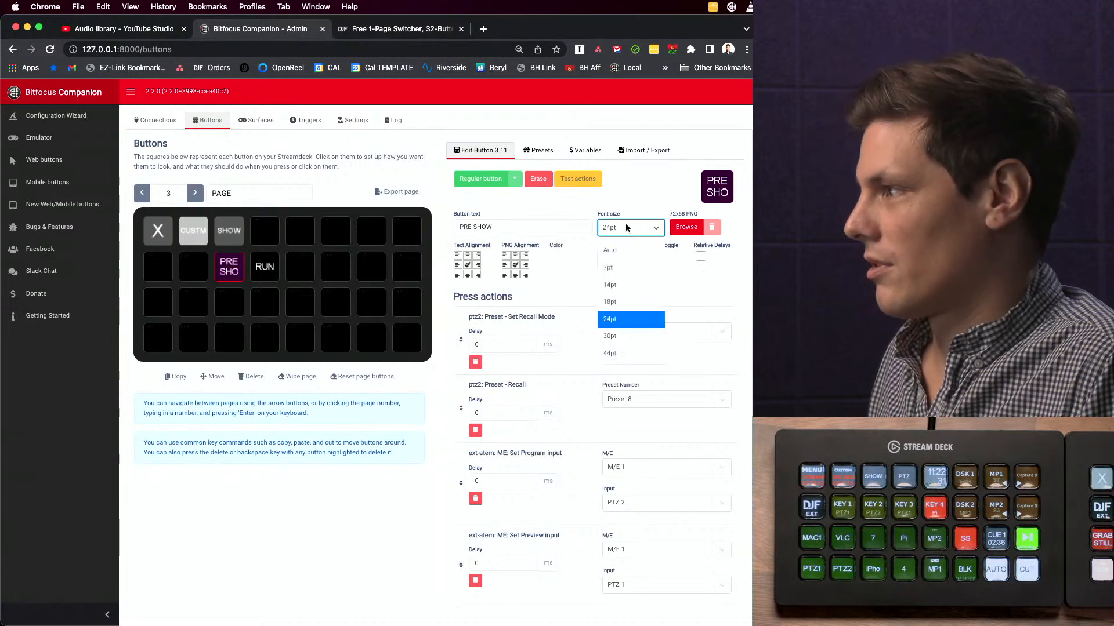
pyautogui.click(624, 301)
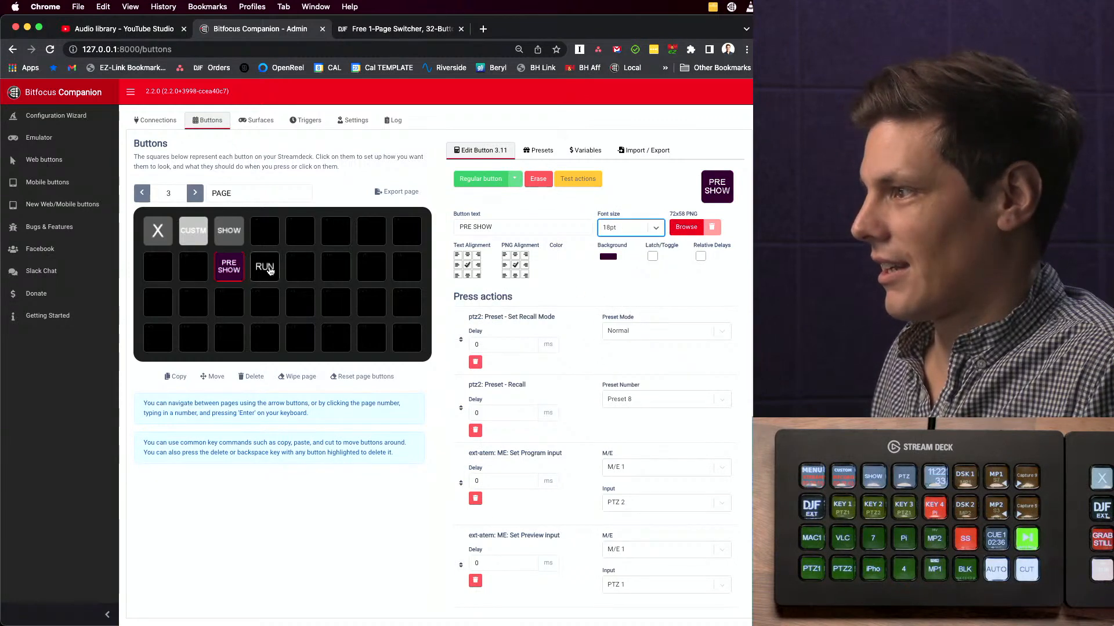
# - Set the RUN button's font size to 18pt and its background colour to dark purple #330033
pyautogui.click(268, 269)
pyautogui.click(610, 226)
pyautogui.click(626, 305)
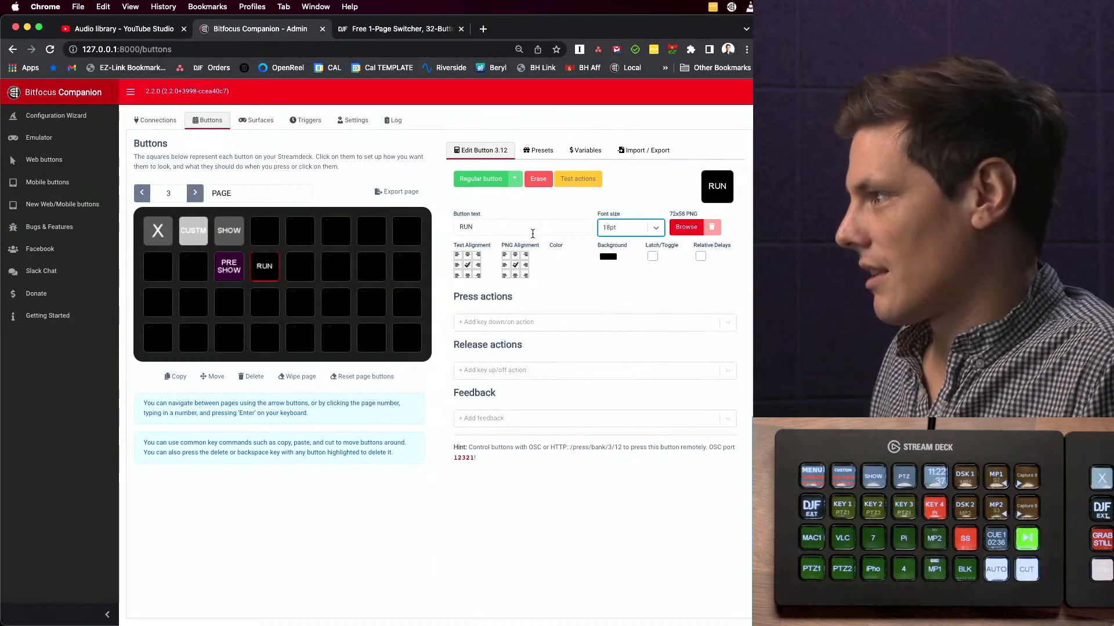
pyautogui.click(609, 256)
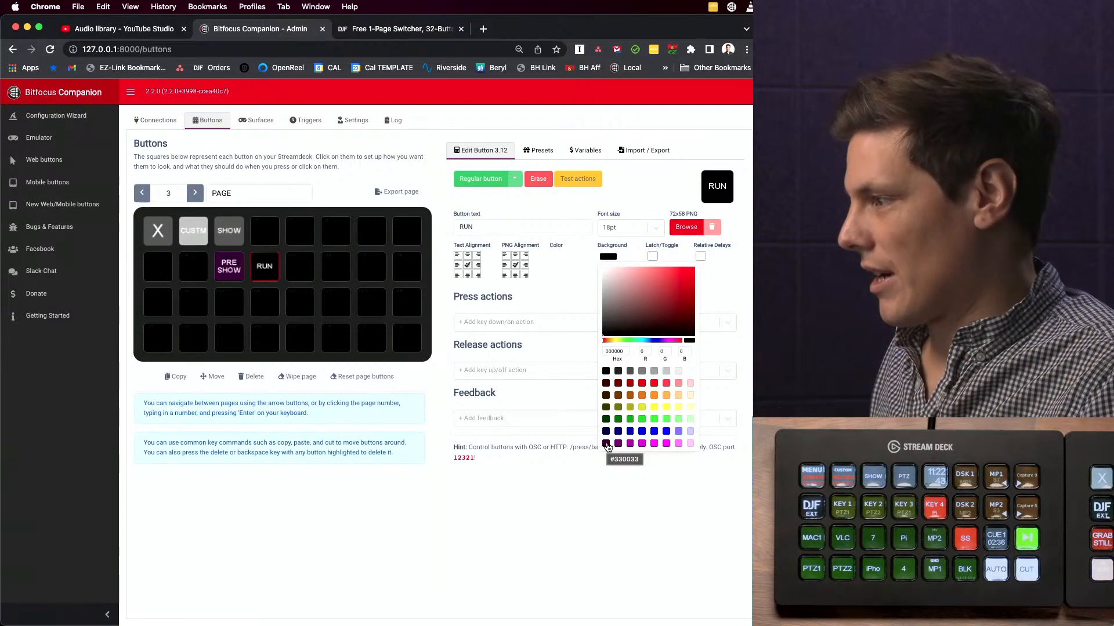
pyautogui.click(606, 444)
pyautogui.click(586, 462)
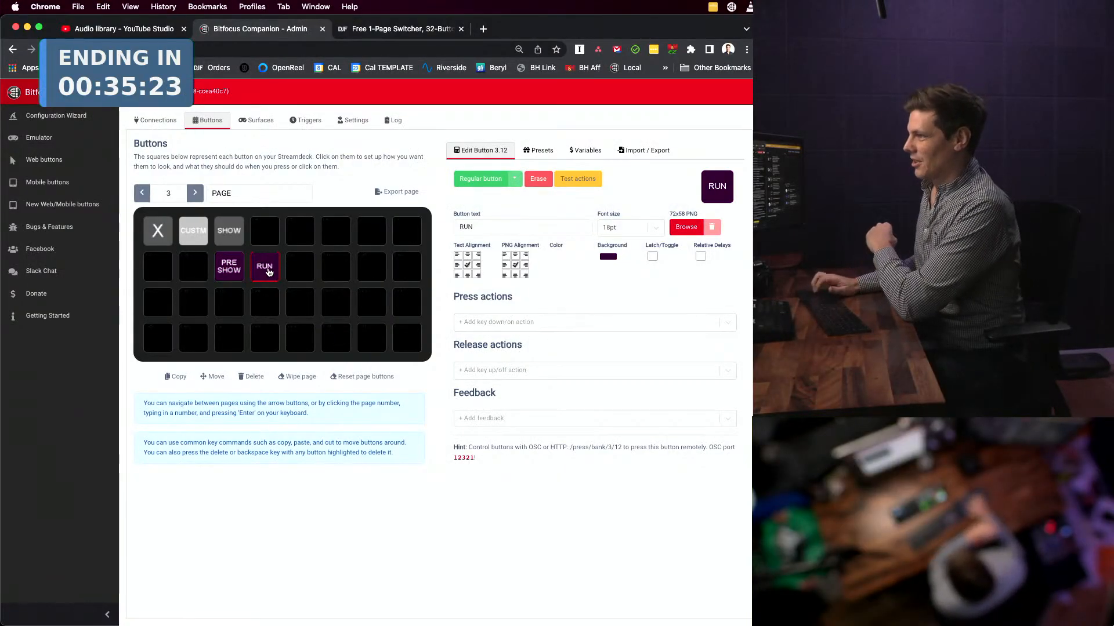
# - Add the ext-atem "ME: Perform AUTO transition" press action to the RUN button
pyautogui.click(533, 323)
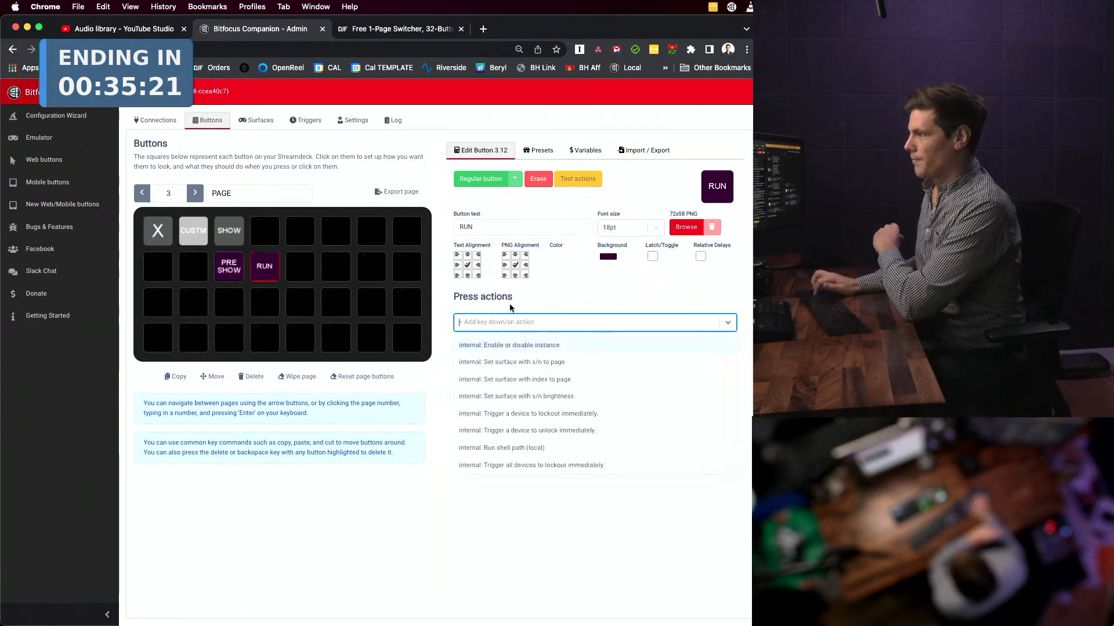
pyautogui.click(447, 304)
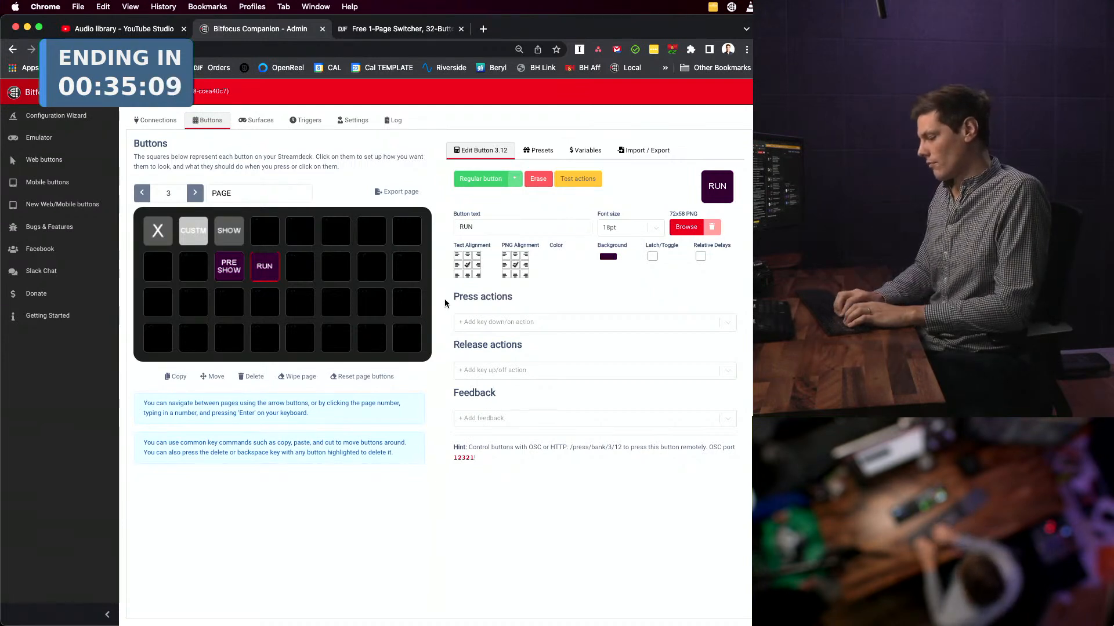
pyautogui.click(517, 322)
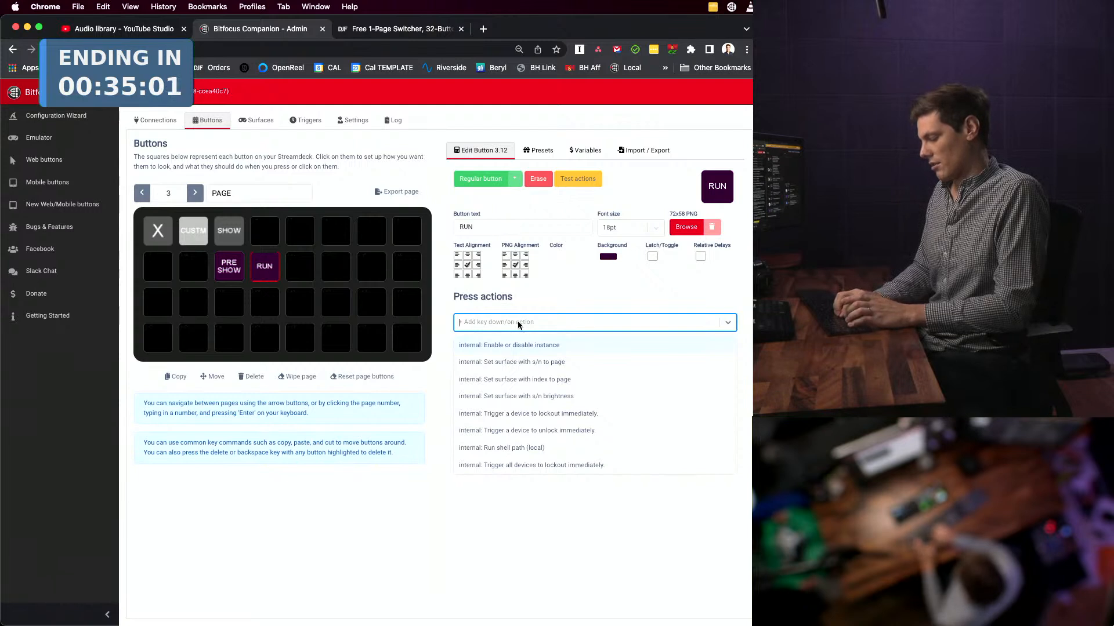
pyautogui.write('cut')
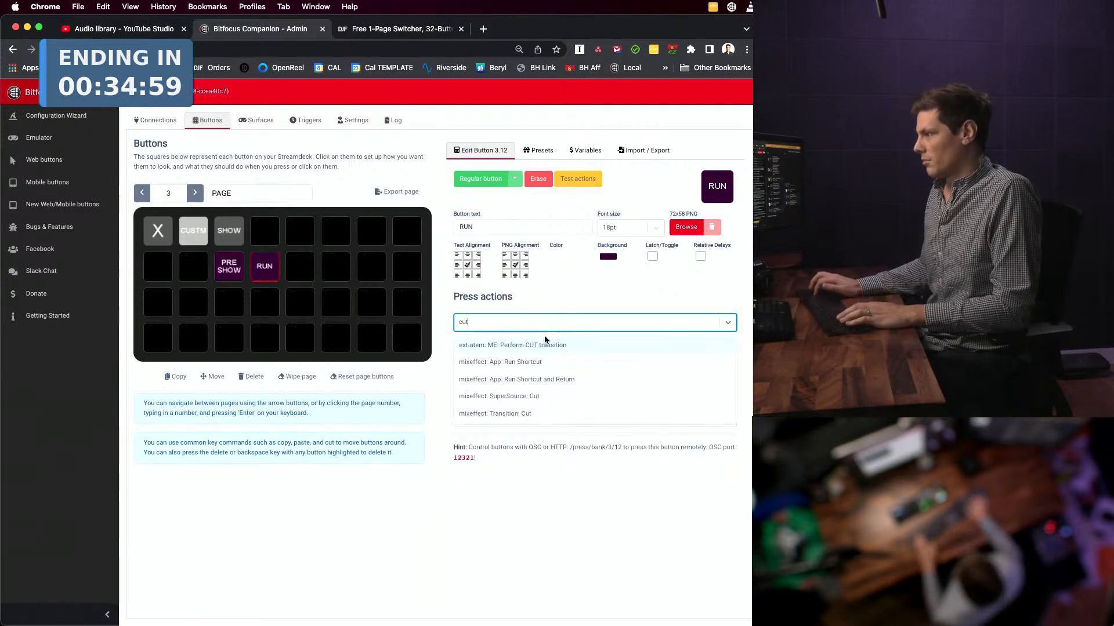
pyautogui.press('BackSpace')
pyautogui.press('BackSpace')
pyautogui.press('BackSpace')
pyautogui.write('auto')
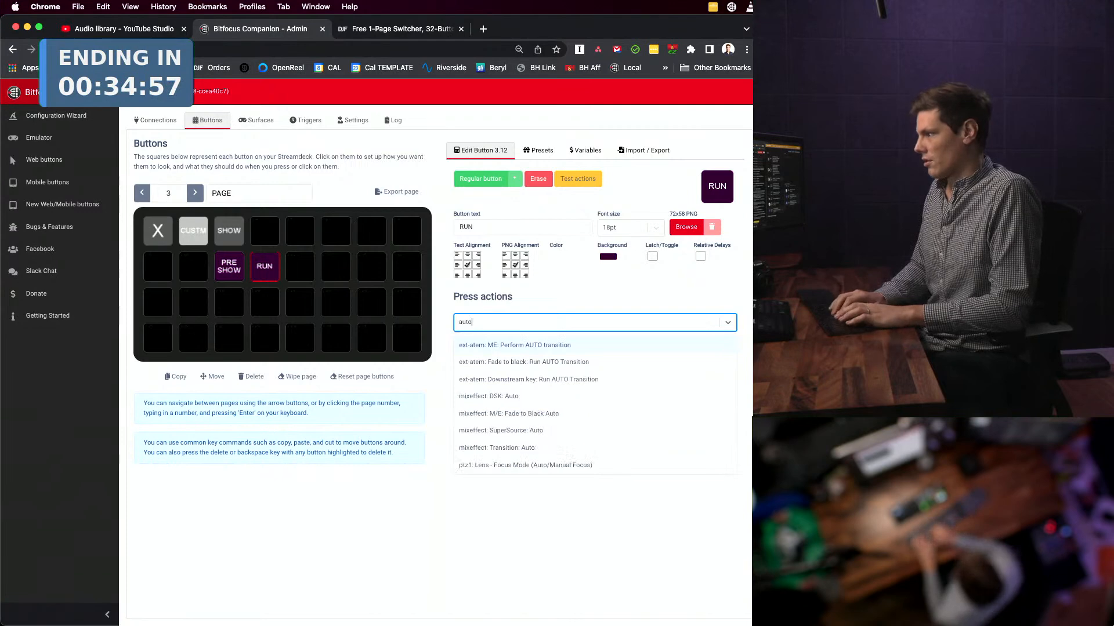
pyautogui.press('Return')
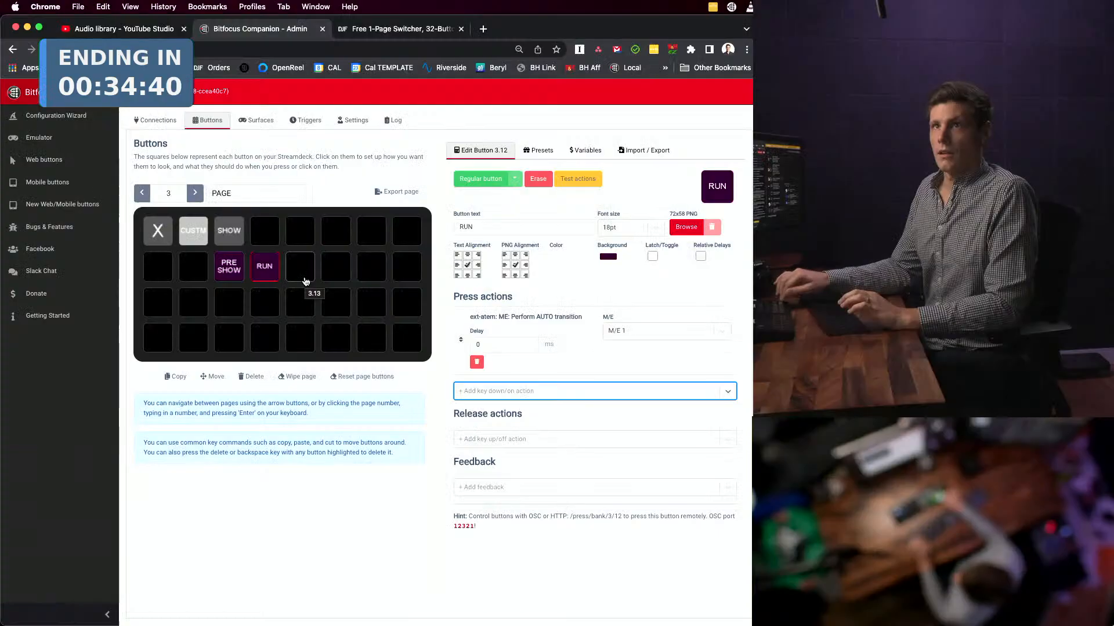
# - Search the RUN button's available press actions for "set drive" and "drive mode"
pyautogui.click(277, 267)
pyautogui.click(519, 397)
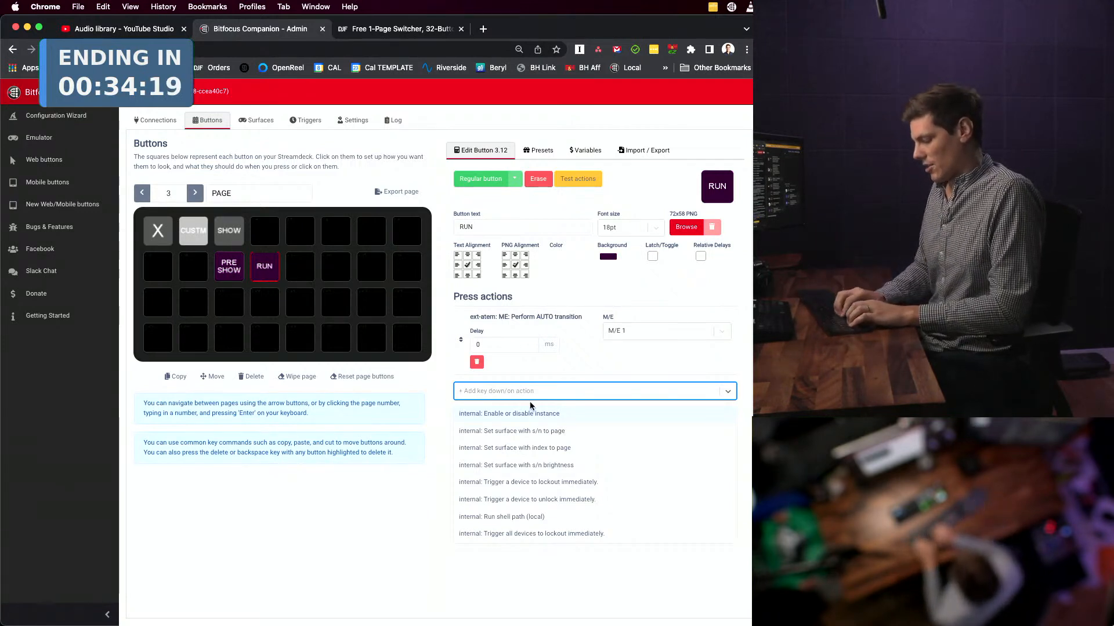
pyautogui.write('set drive')
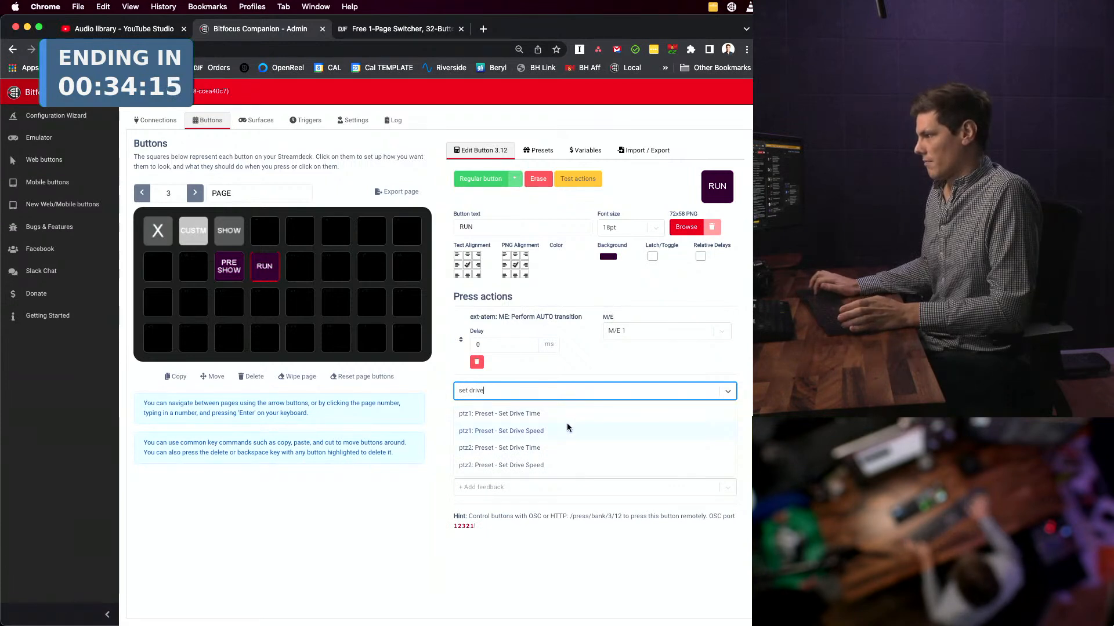
pyautogui.press('BackSpace')
pyautogui.press('BackSpace')
pyautogui.press('BackSpace')
pyautogui.press('BackSpace')
pyautogui.press('BackSpace')
pyautogui.press('BackSpace')
pyautogui.press('BackSpace')
pyautogui.press('BackSpace')
pyautogui.press('BackSpace')
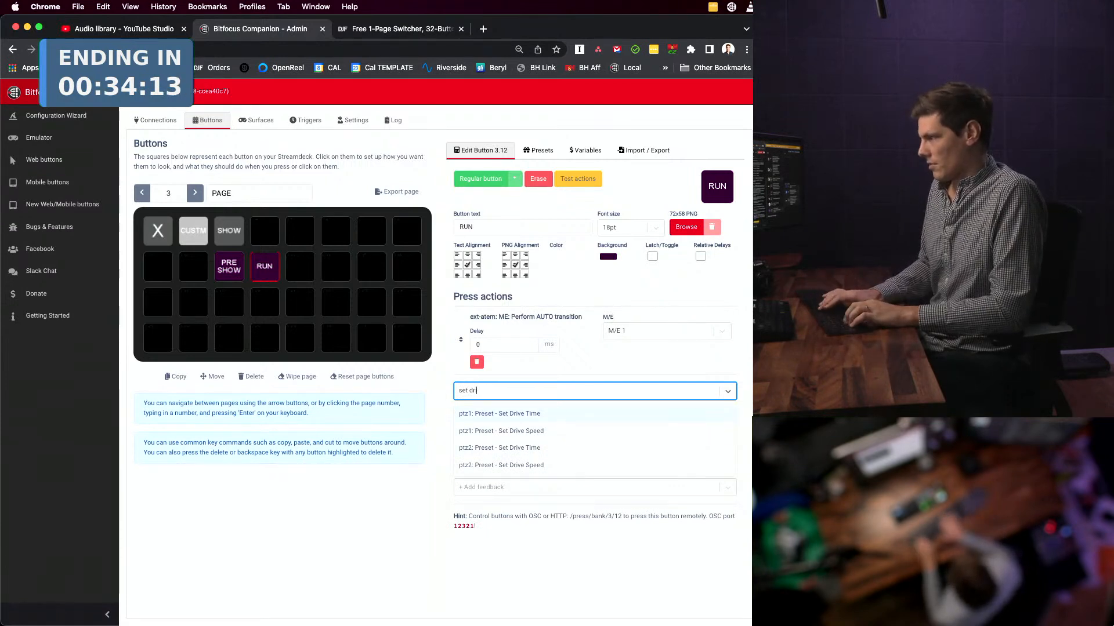
pyautogui.write('drive ')
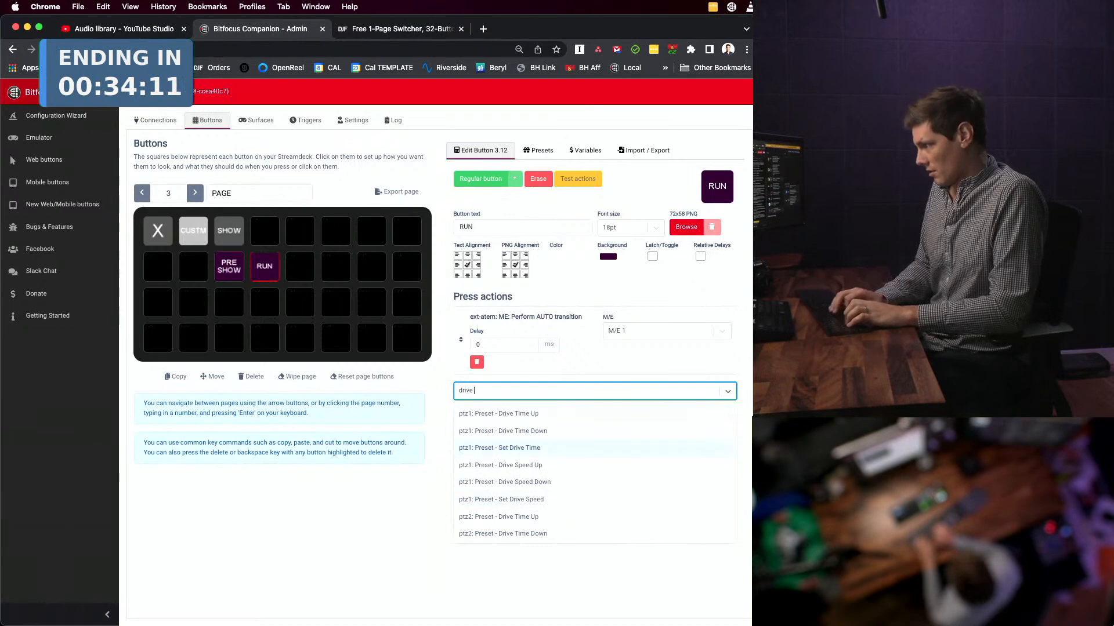
pyautogui.write('mode')
pyautogui.press('super+a')
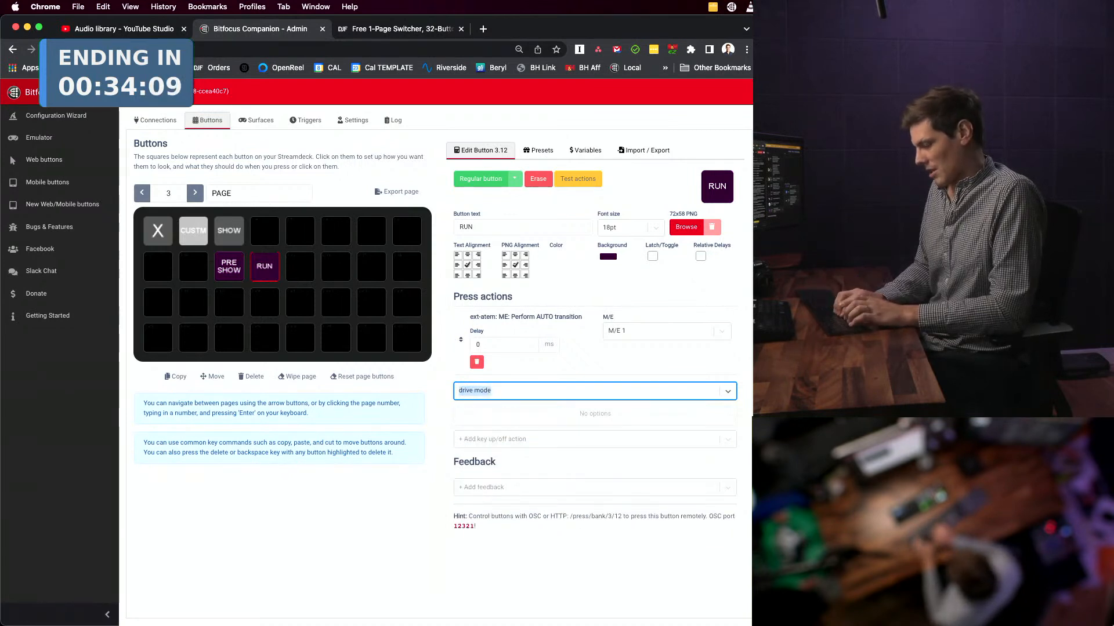
# - Add the "ptz1: Preset - Set Recall Mode" press action to the RUN button with Preset Mode set to Time
pyautogui.write('ptz1')
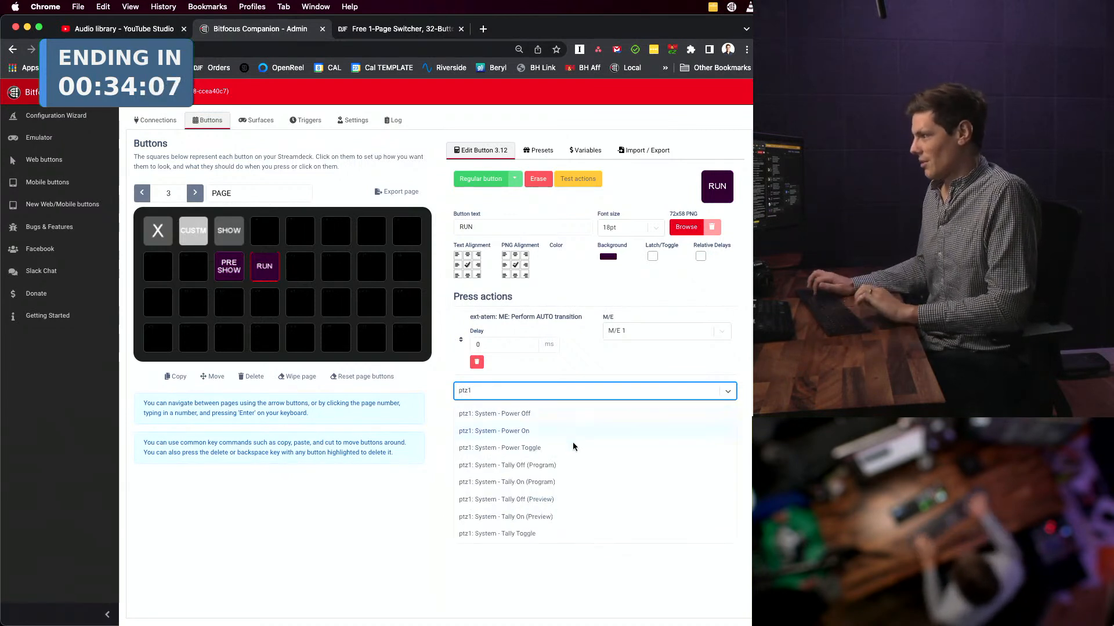
pyautogui.scroll(-5, 572, 458)
pyautogui.scroll(-10, 572, 461)
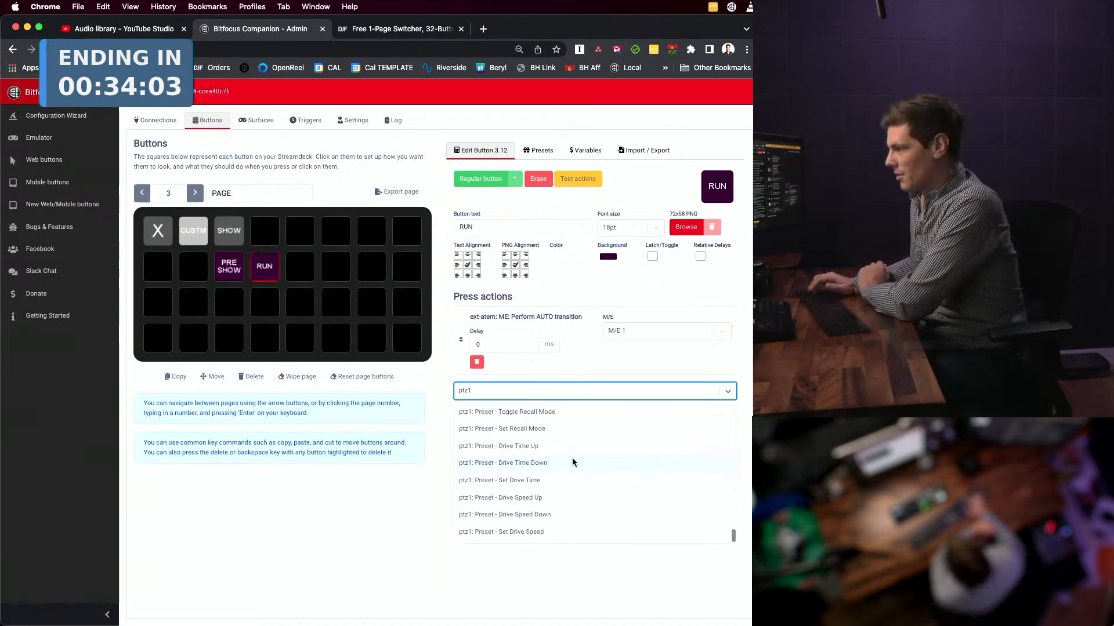
pyautogui.scroll(2, 591, 439)
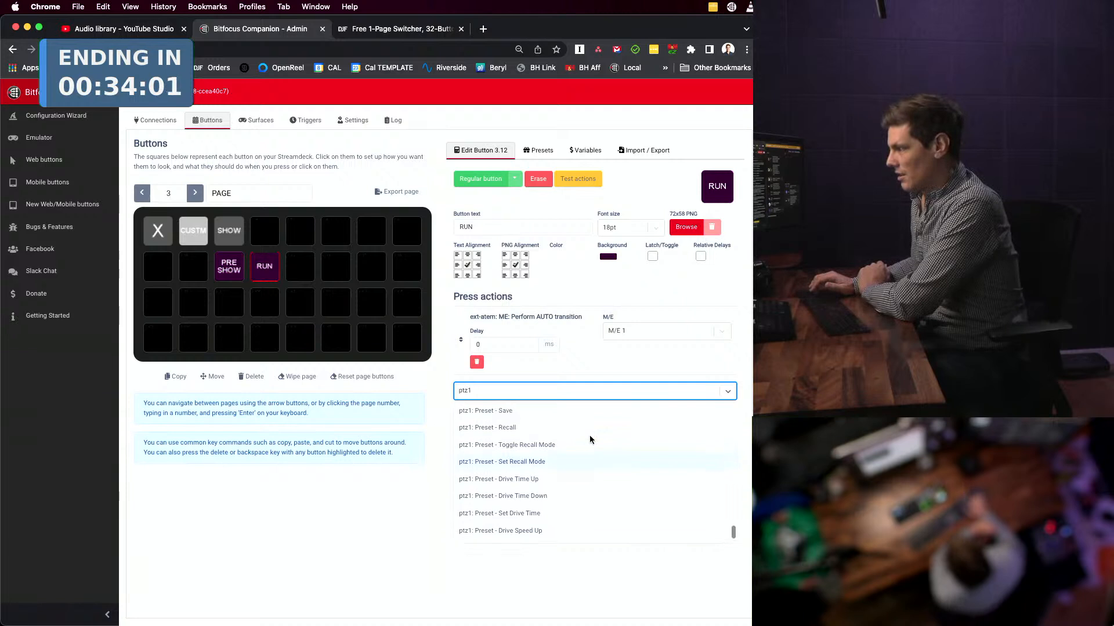
pyautogui.click(576, 462)
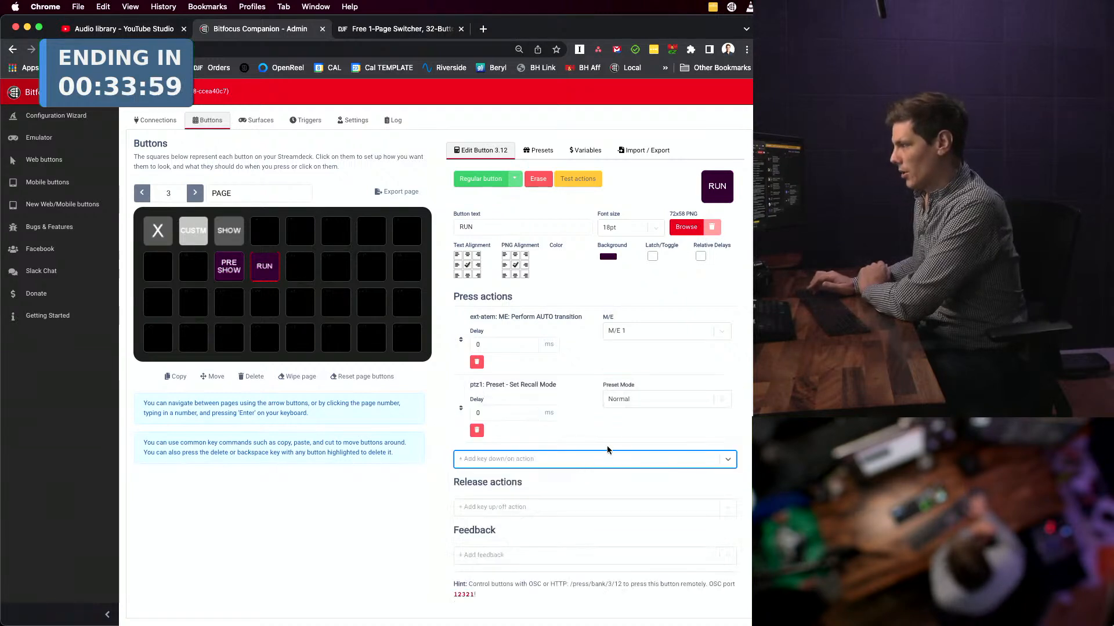
pyautogui.click(616, 405)
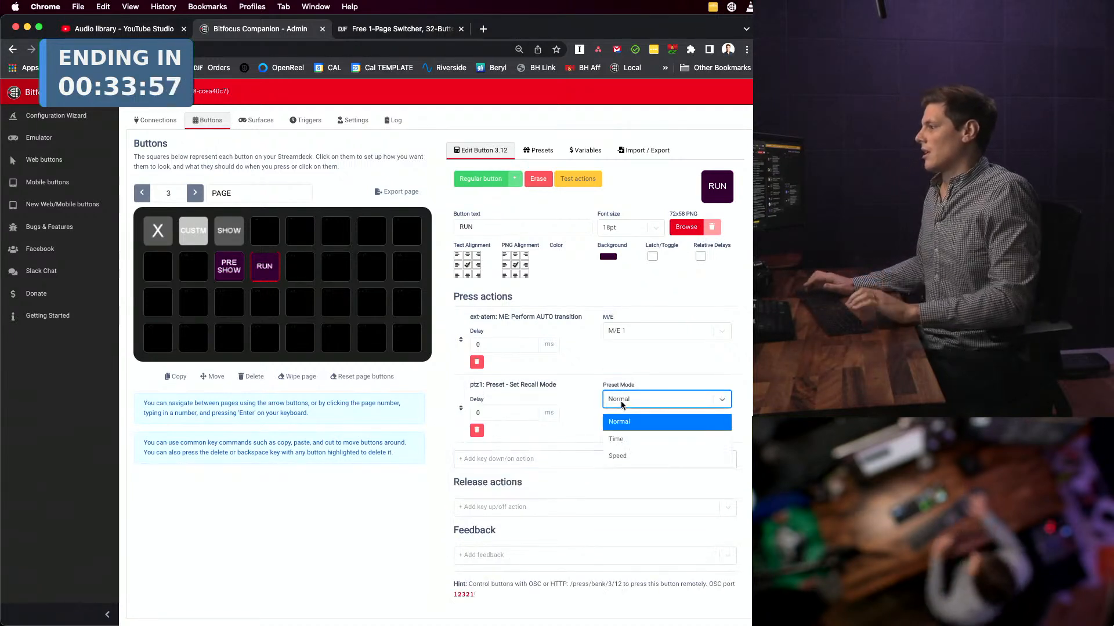
pyautogui.click(656, 440)
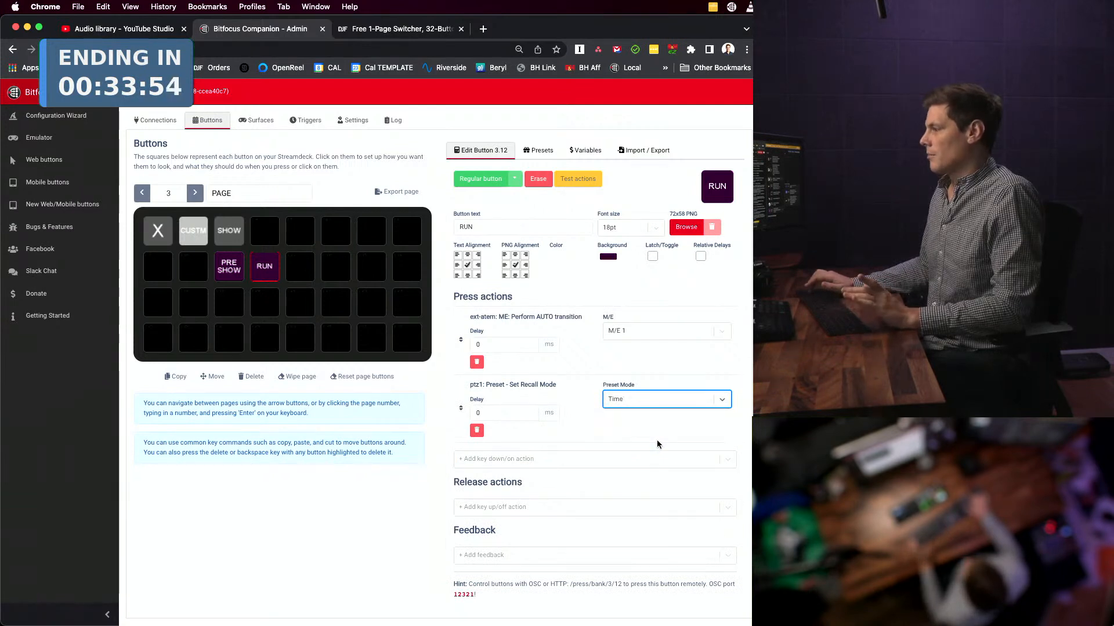
pyautogui.click(598, 417)
# - Add a "ptz1: Preset - Recall" press action to the RUN button
pyautogui.click(578, 460)
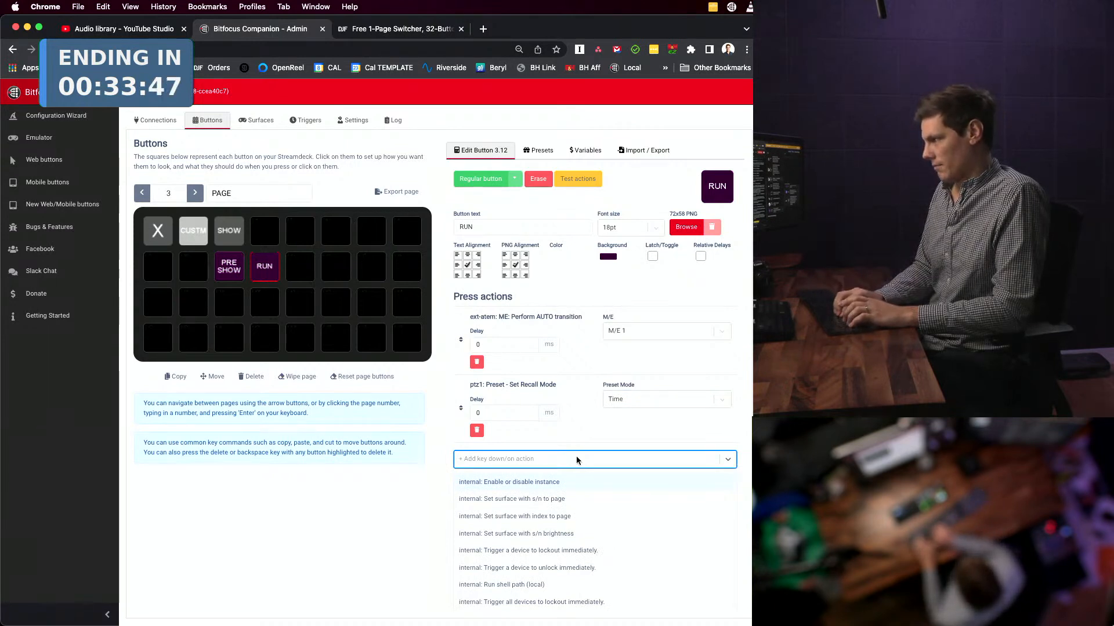
pyautogui.write('recall')
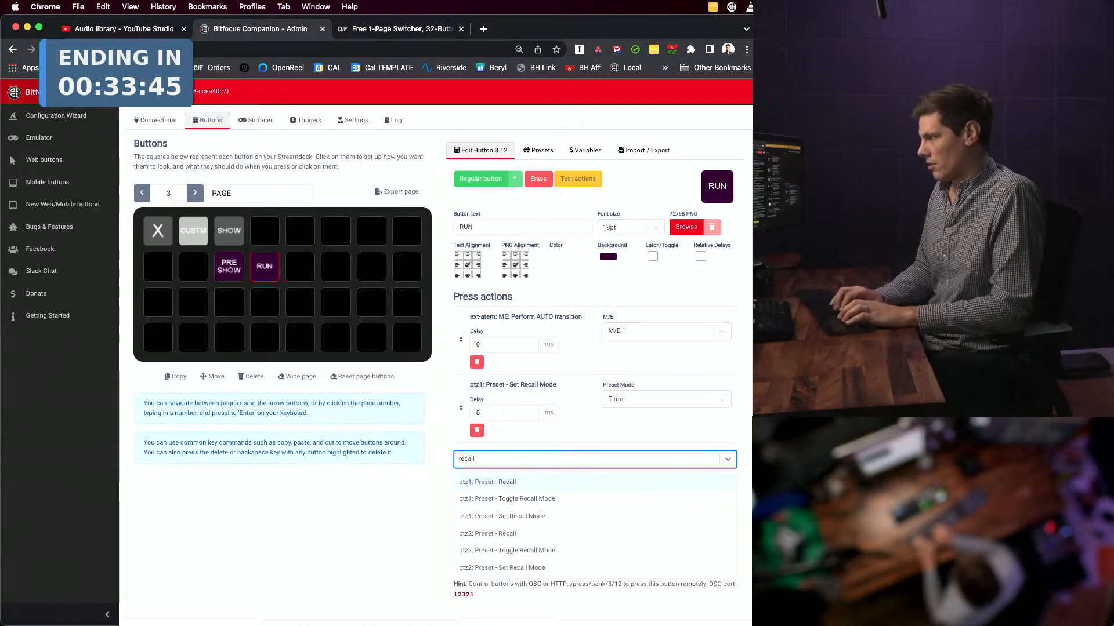
pyautogui.press('Return')
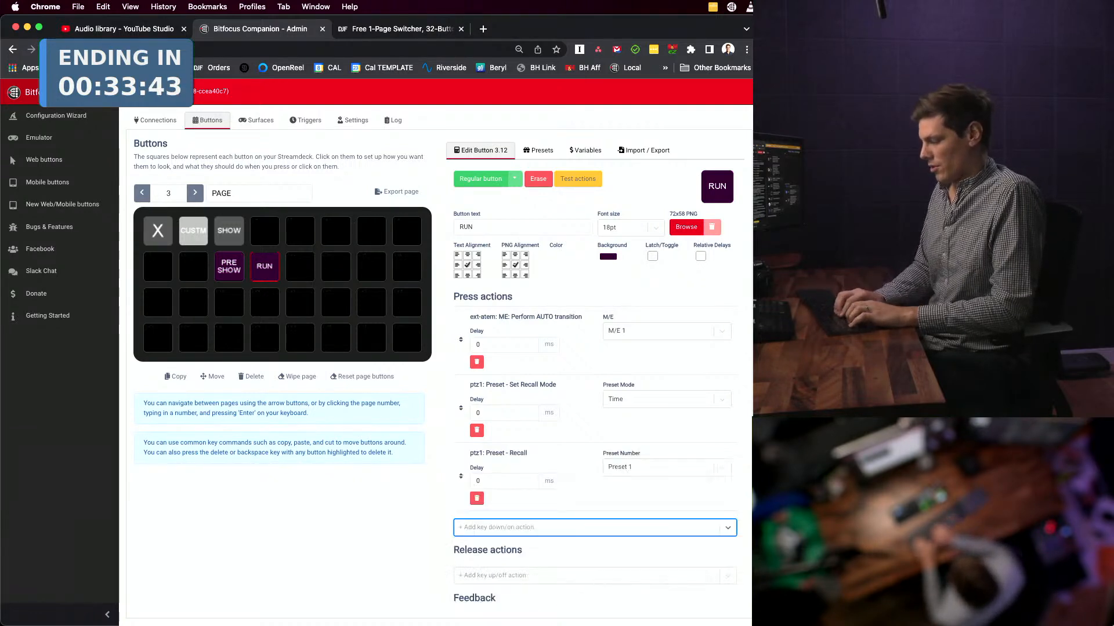
pyautogui.write('recall')
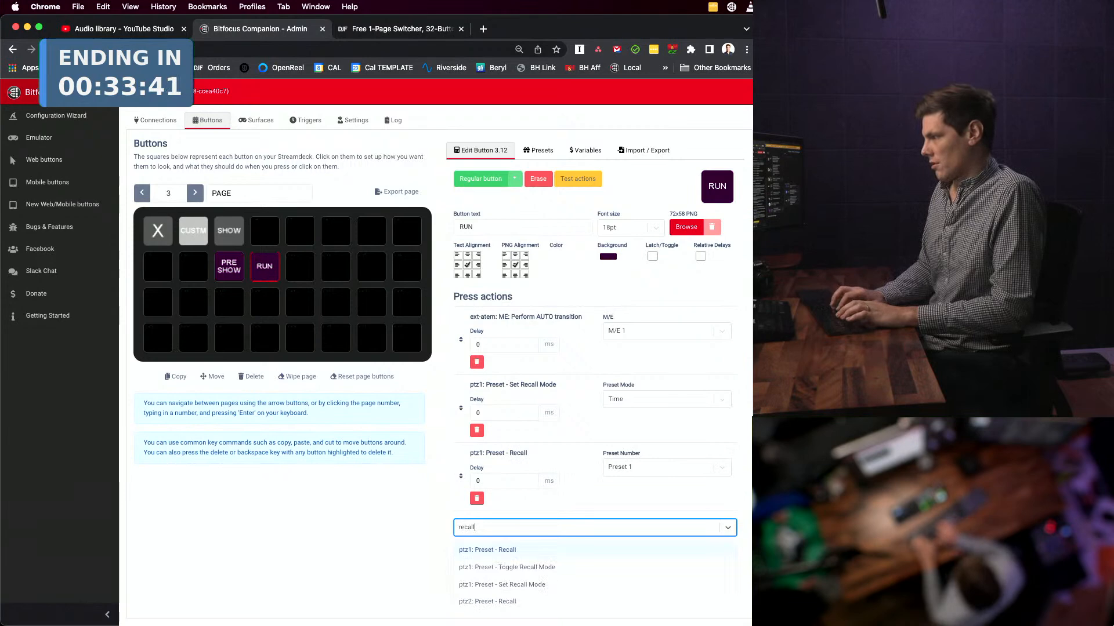
pyautogui.press('Return')
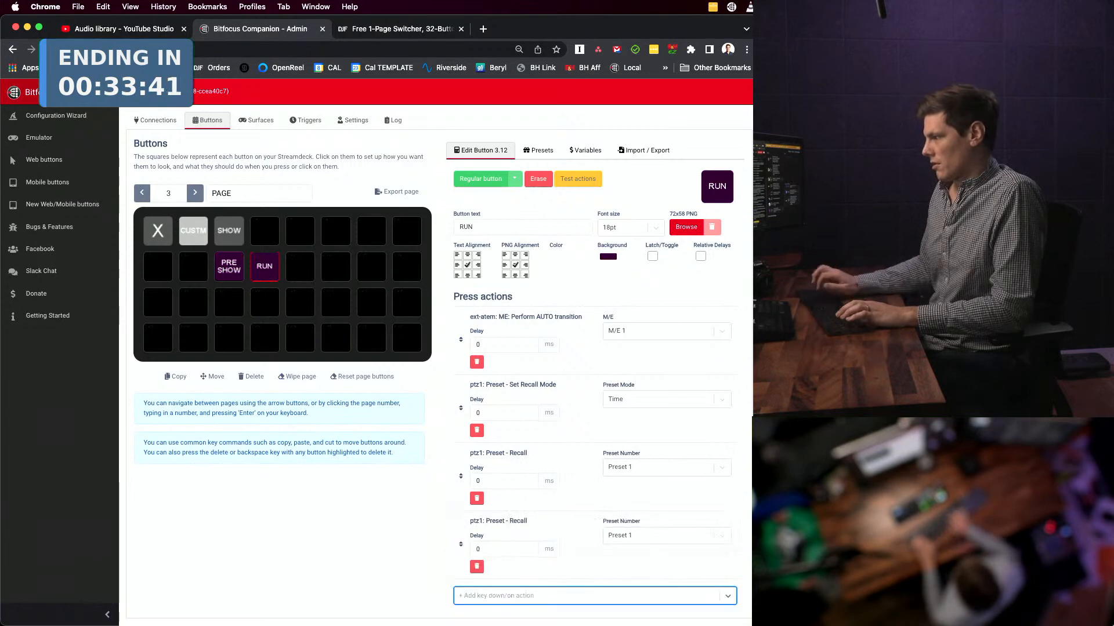
pyautogui.click(476, 498)
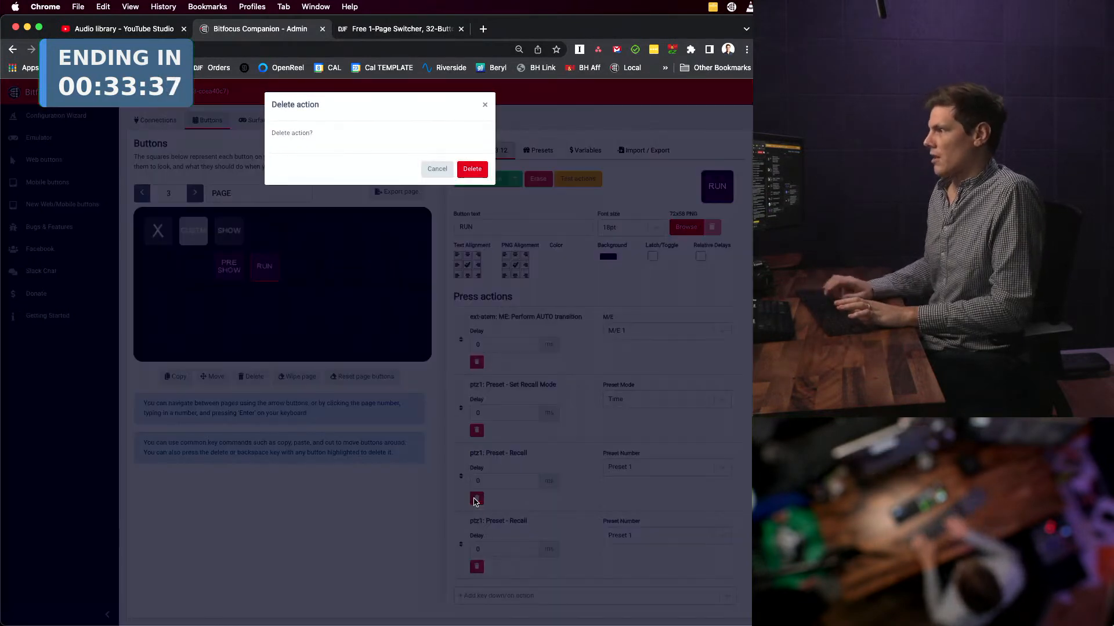
pyautogui.click(472, 168)
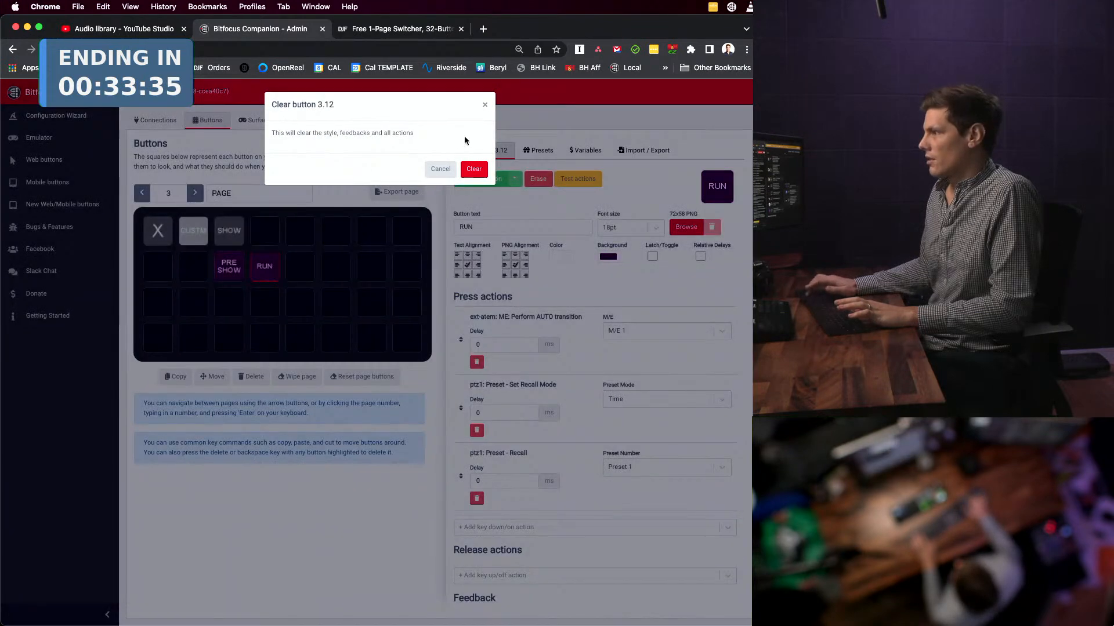
pyautogui.click(473, 170)
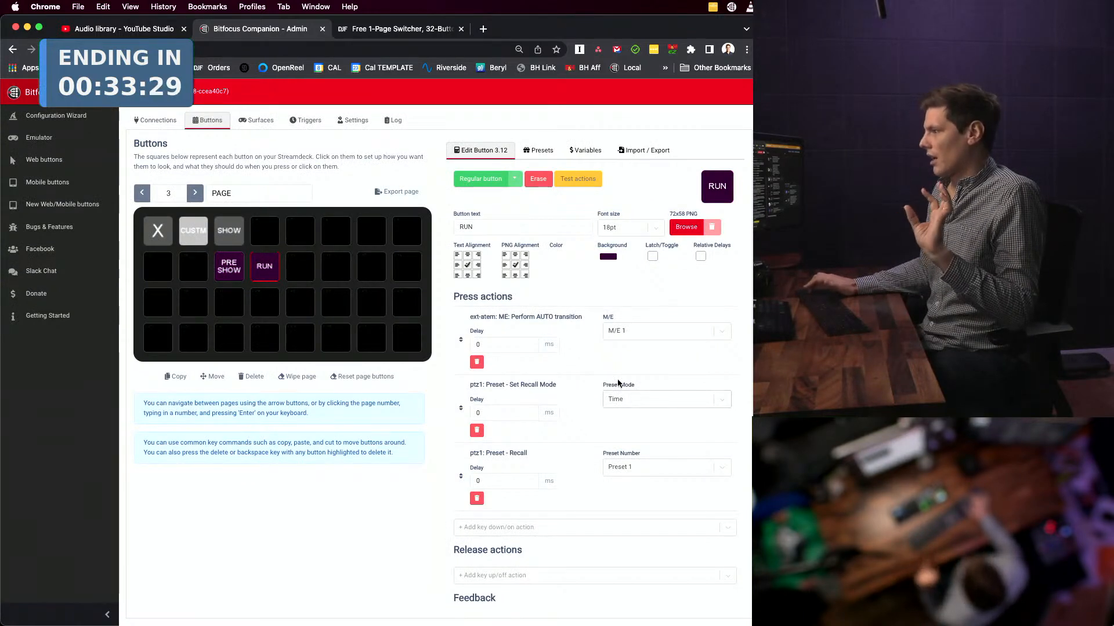
# - Move the RUN button's "ME: Perform AUTO transition" action below both ptz1 preset actions and enable Relative Delays
pyautogui.moveTo(461, 338); pyautogui.dragTo(494, 491)
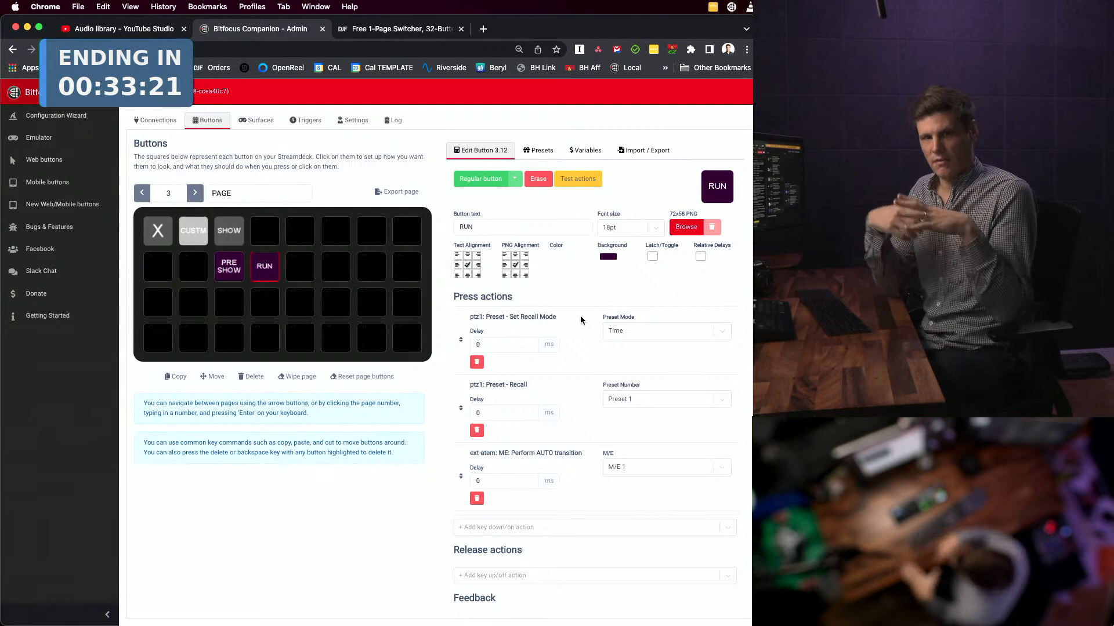
pyautogui.scroll(-1, 577, 322)
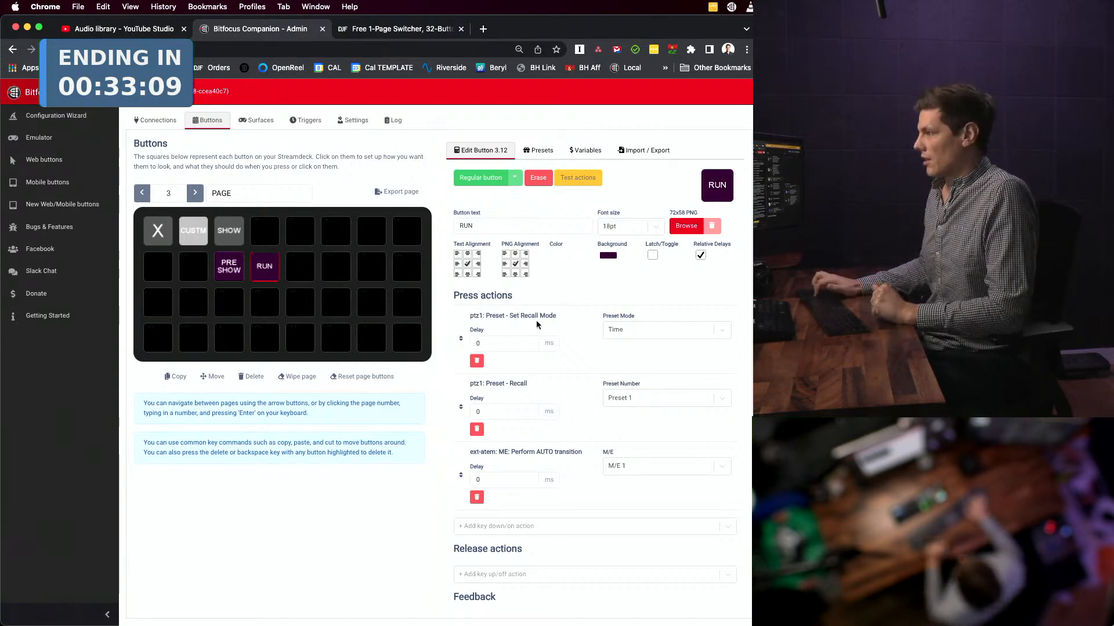
# - Add the "ptz1: Preset - Set Drive Time" press action to the RUN button
pyautogui.scroll(-3, 519, 323)
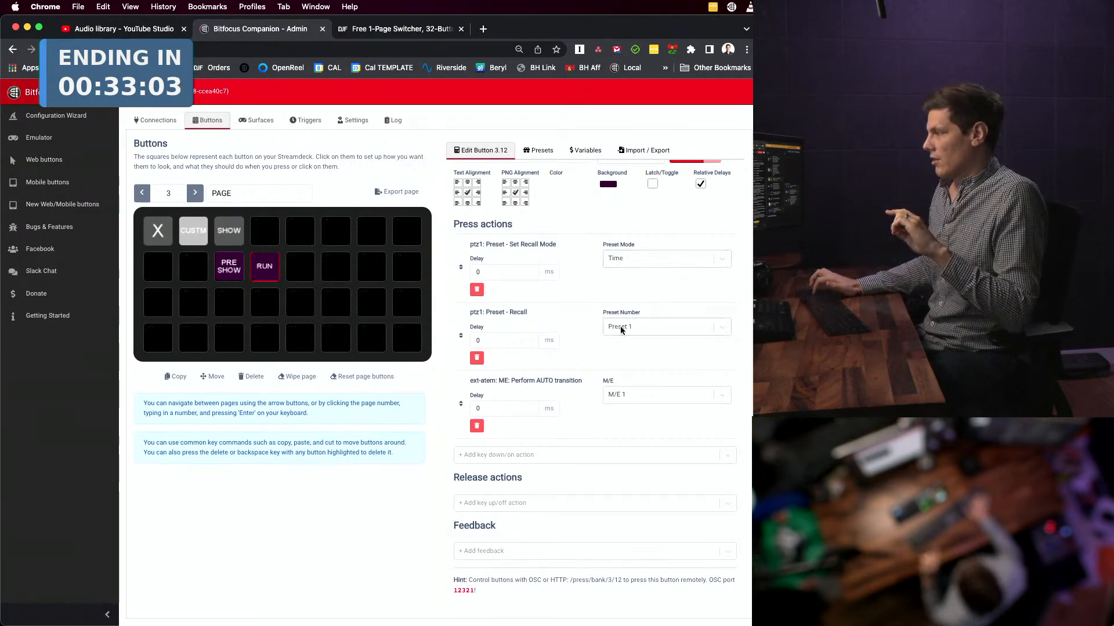
pyautogui.click(559, 456)
pyautogui.write('time')
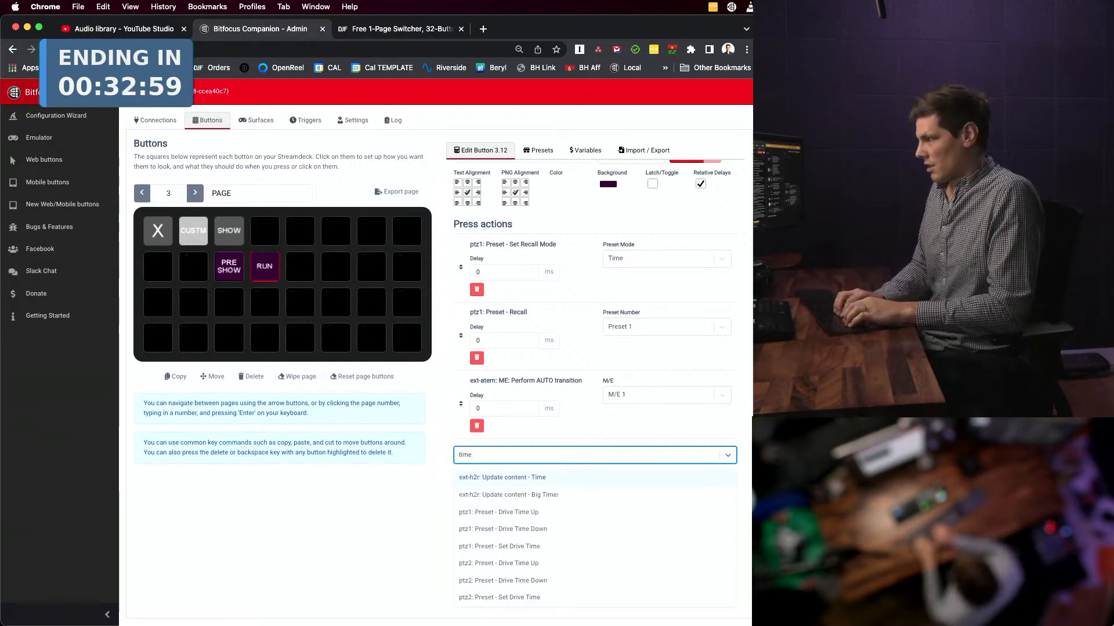
pyautogui.write('set time')
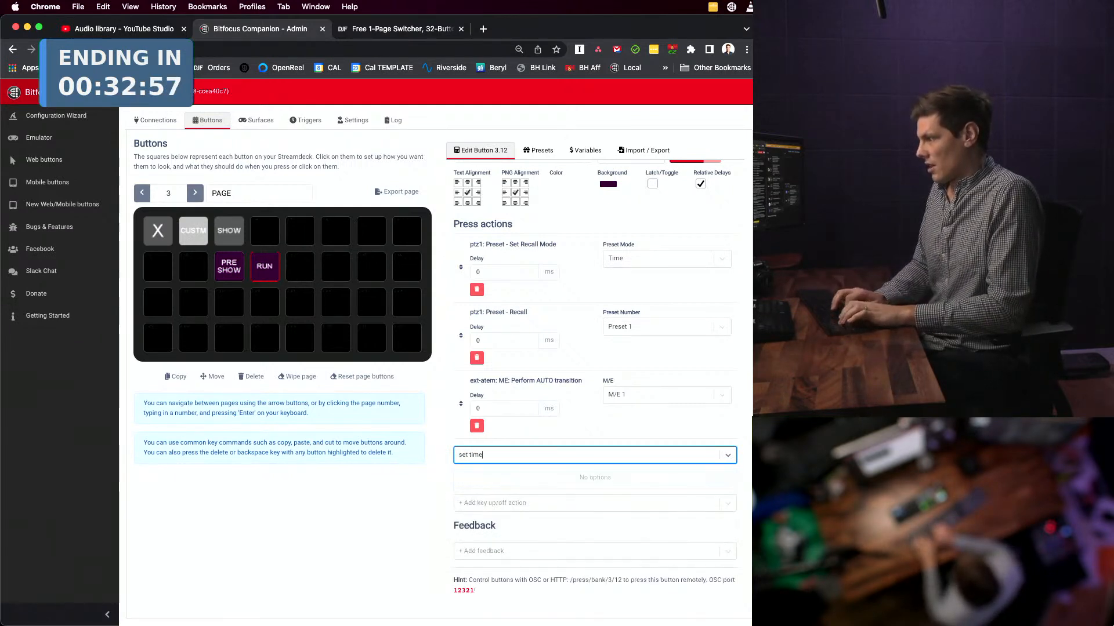
pyautogui.hotkey('alt', 'BackSpace')
pyautogui.hotkey('alt', 'BackSpace')
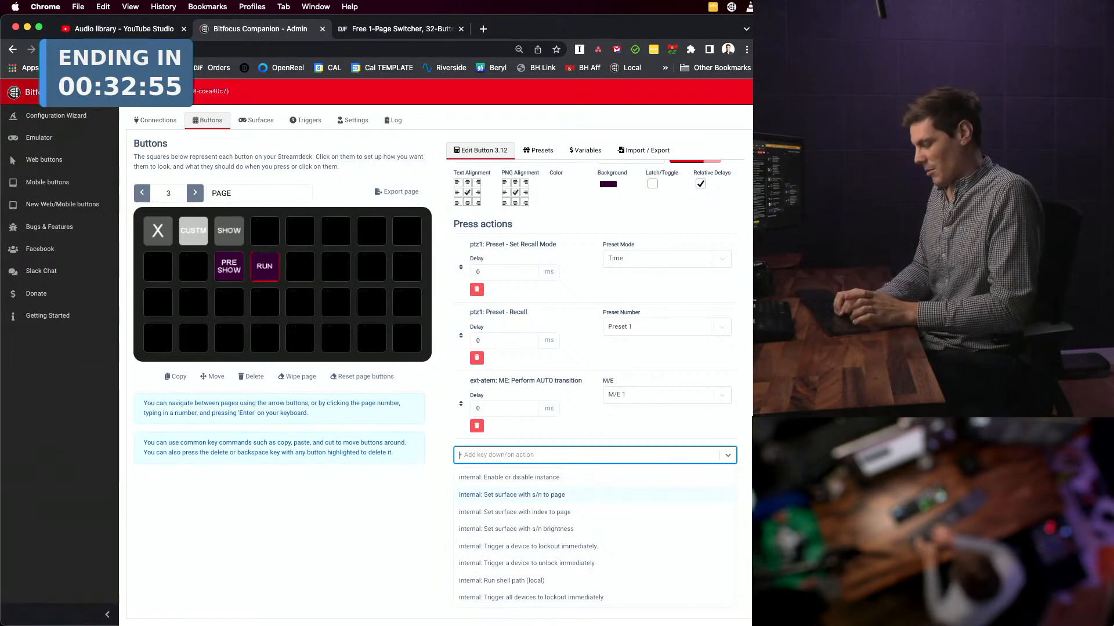
pyautogui.write('ptz1')
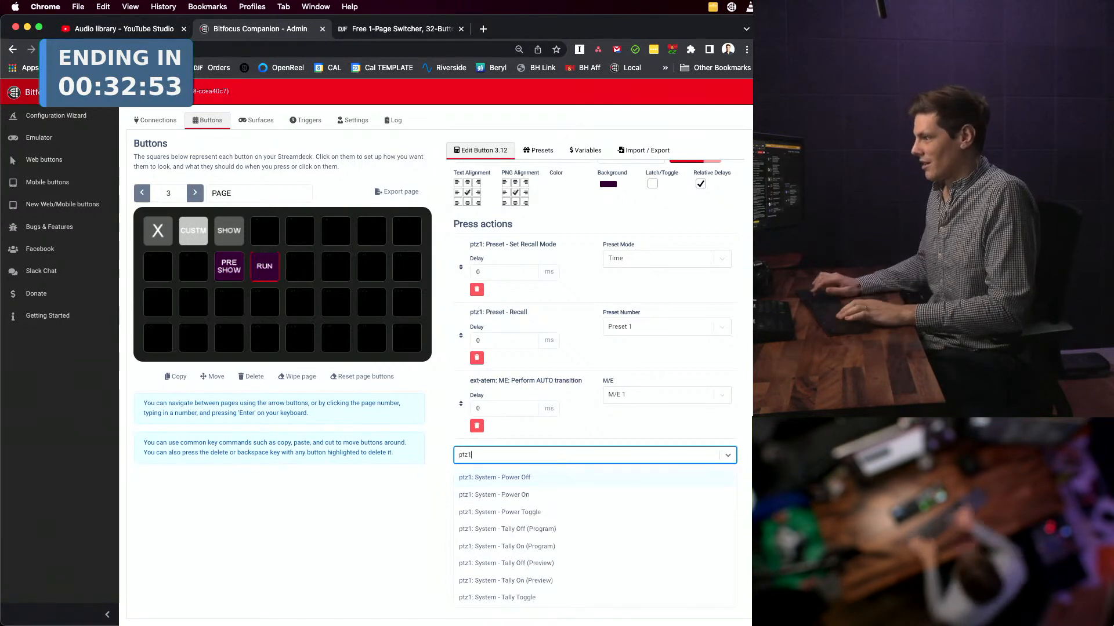
pyautogui.scroll(-5, 548, 553)
pyautogui.scroll(1, 548, 553)
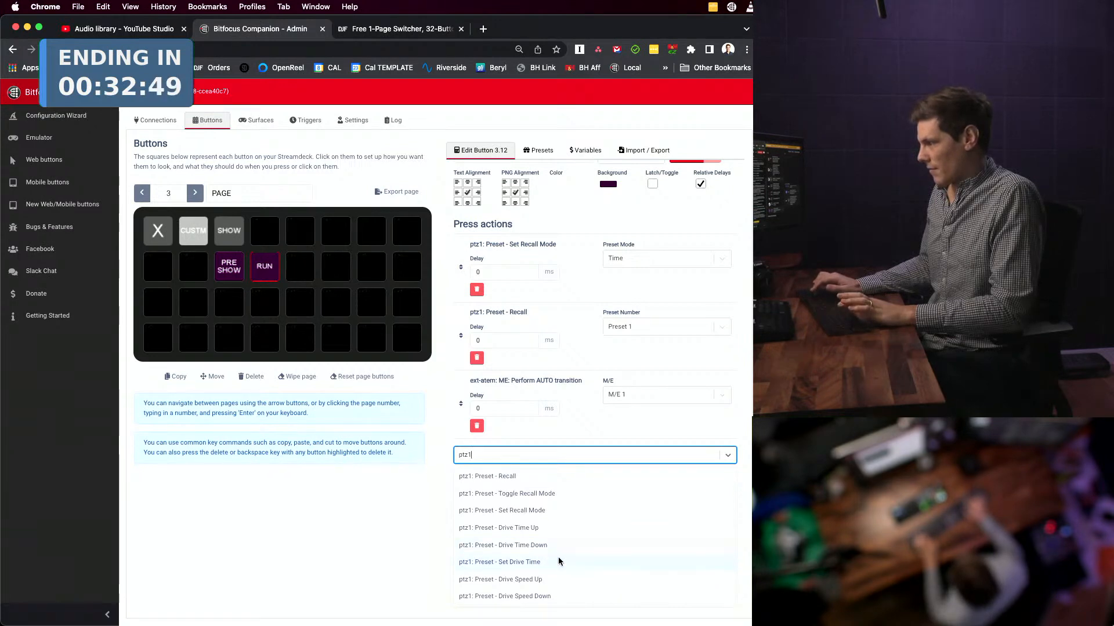
pyautogui.click(558, 560)
# - Set the drive time to 15 Sec and move that action directly below "ptz1: Preset - Set Recall Mode"
pyautogui.click(629, 465)
pyautogui.scroll(-2, 646, 548)
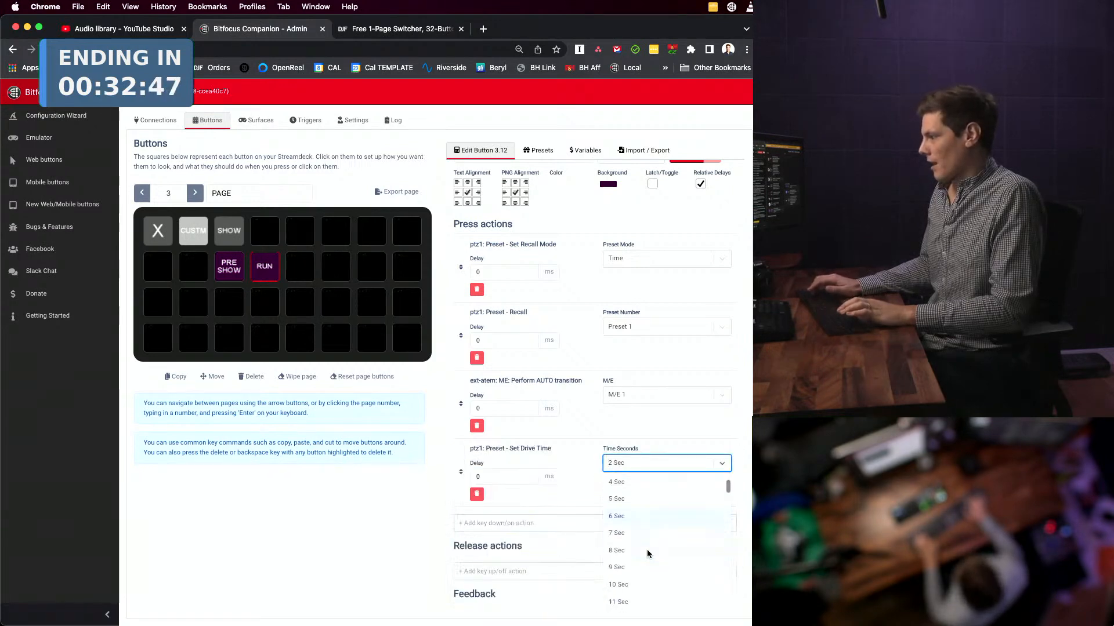
pyautogui.scroll(-2, 646, 549)
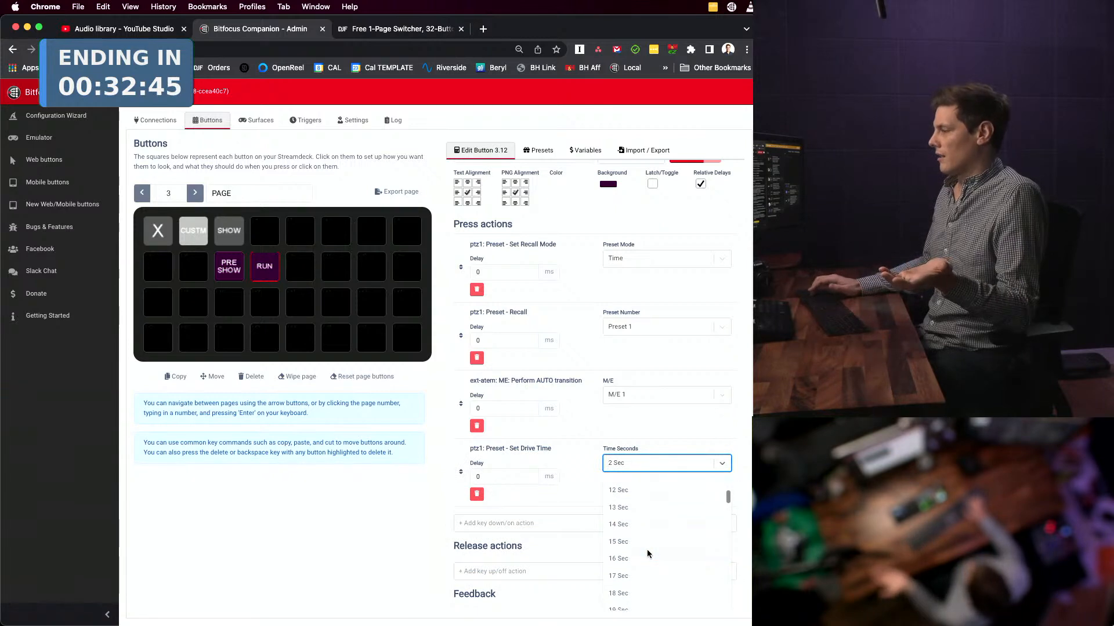
pyautogui.click(642, 538)
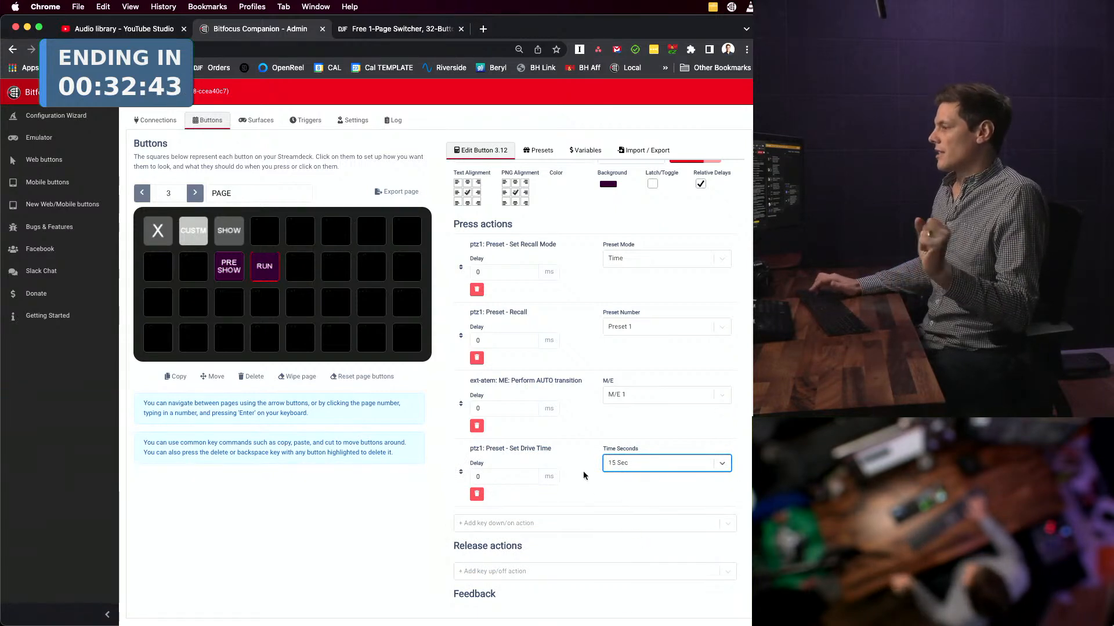
pyautogui.moveTo(459, 474); pyautogui.dragTo(517, 308)
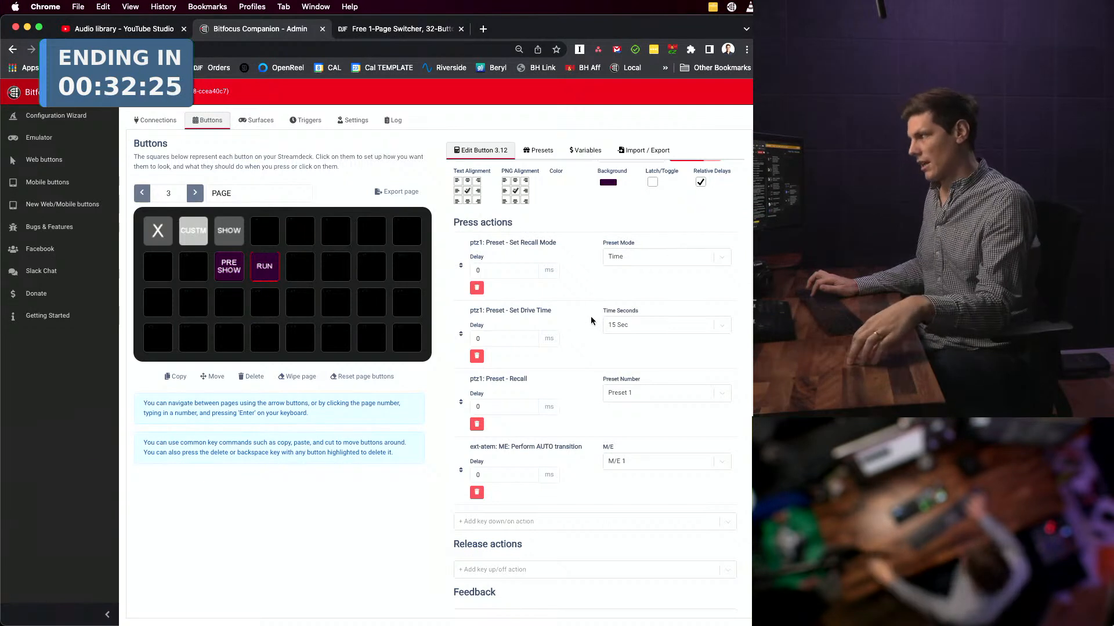
# - Set the Preset Number of the RUN button's "ptz1: Preset - Recall" action to Preset 2
pyautogui.scroll(-1, 593, 322)
pyautogui.scroll(-3, 594, 319)
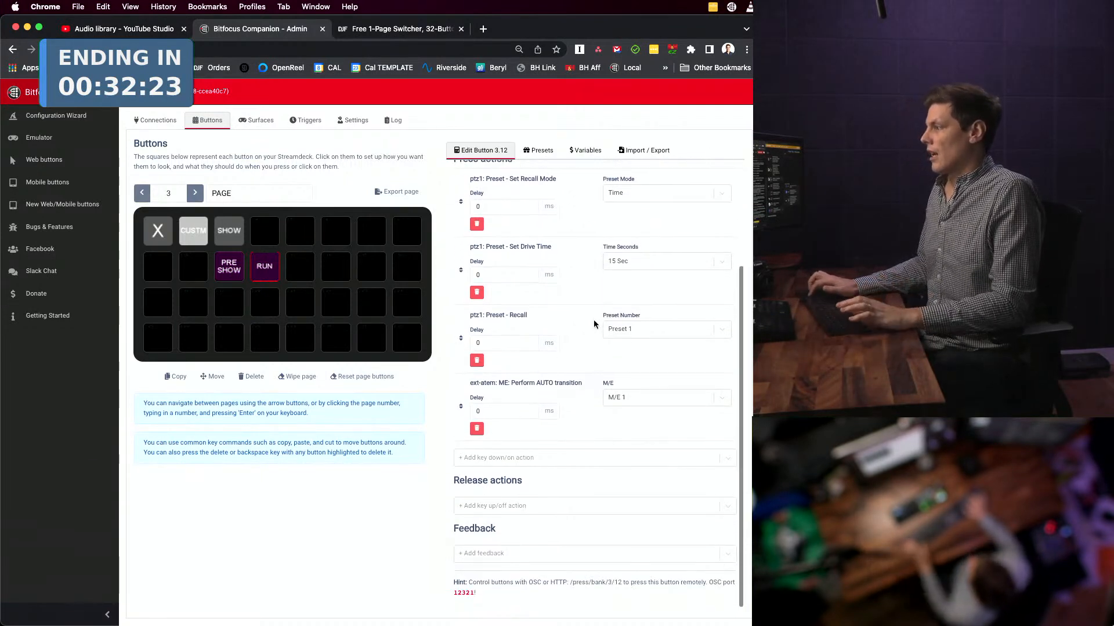
pyautogui.click(627, 328)
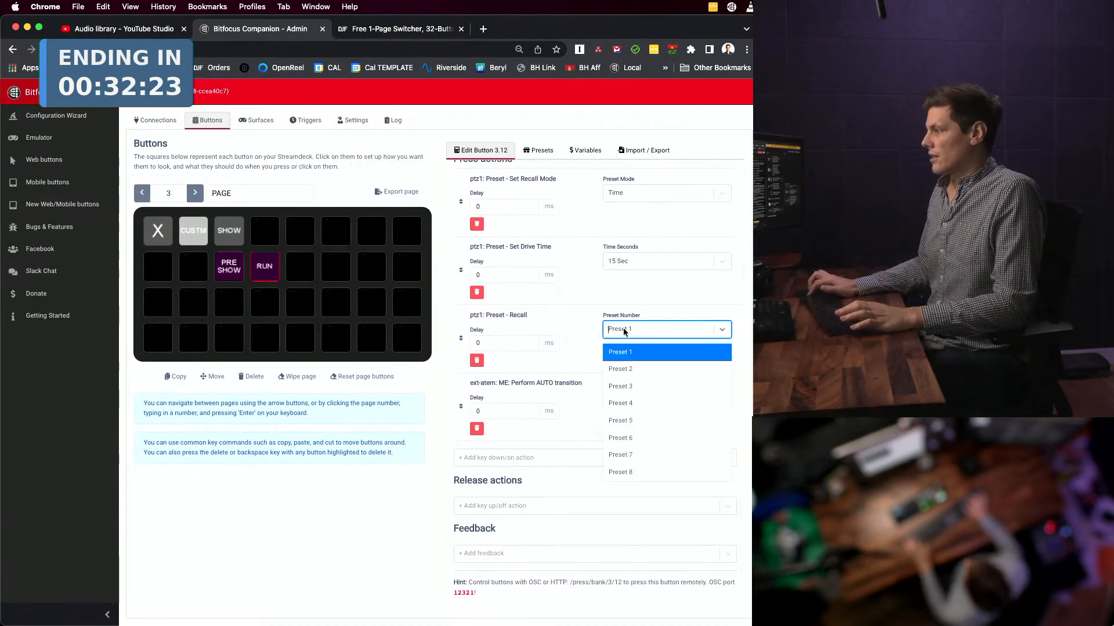
pyautogui.click(660, 370)
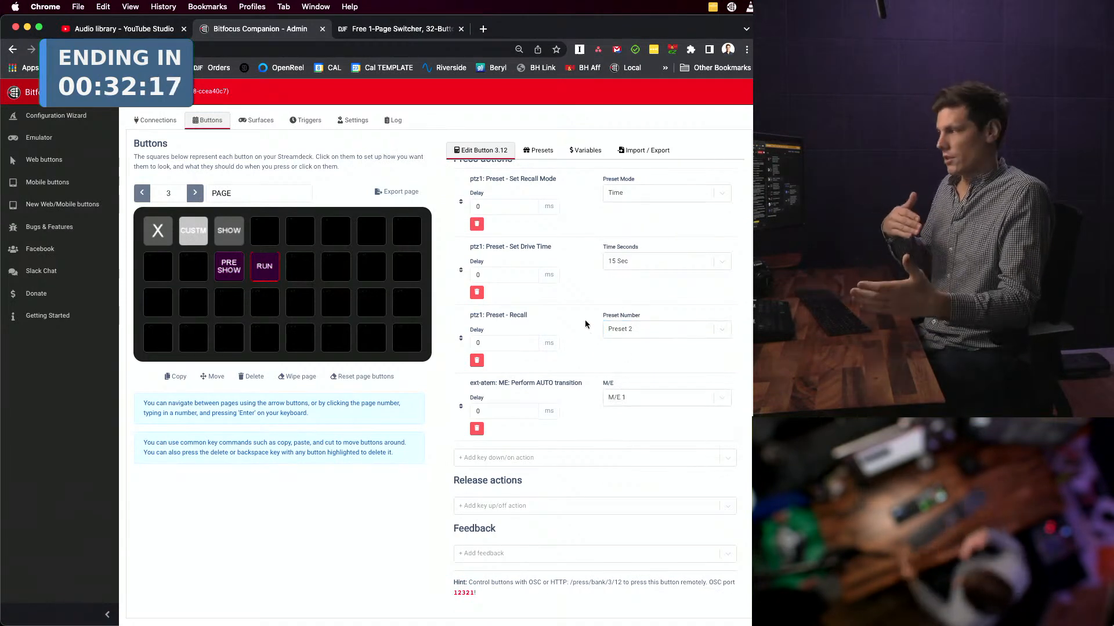
# - Set the delay of the RUN button's "ME: Perform AUTO transition" action to 250 ms
pyautogui.scroll(2, 584, 322)
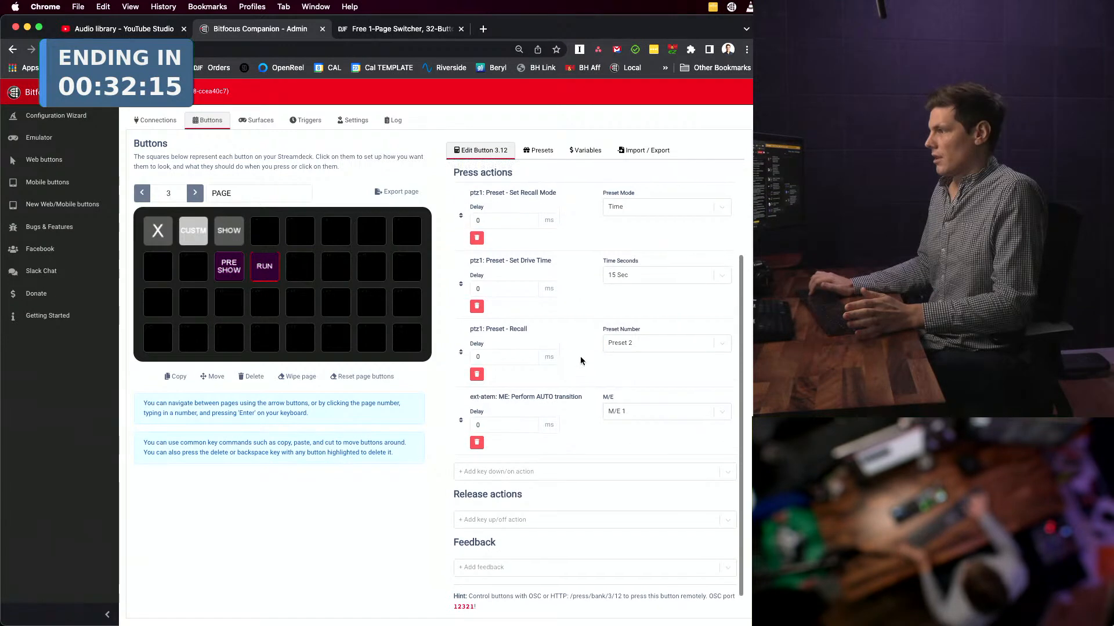
pyautogui.scroll(2, 580, 361)
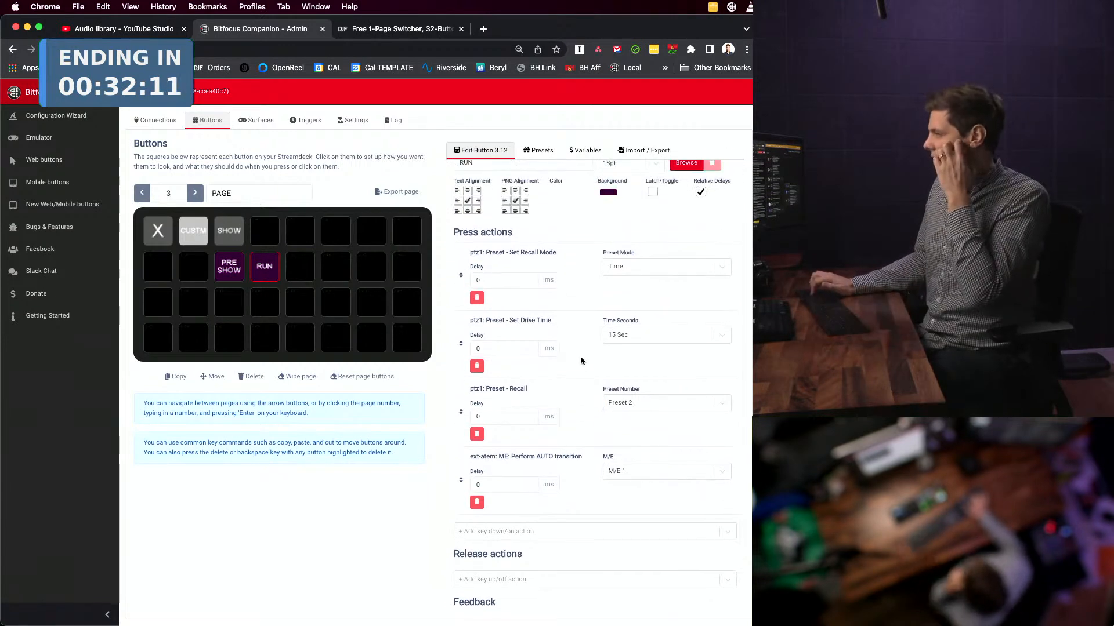
pyautogui.scroll(-1, 589, 362)
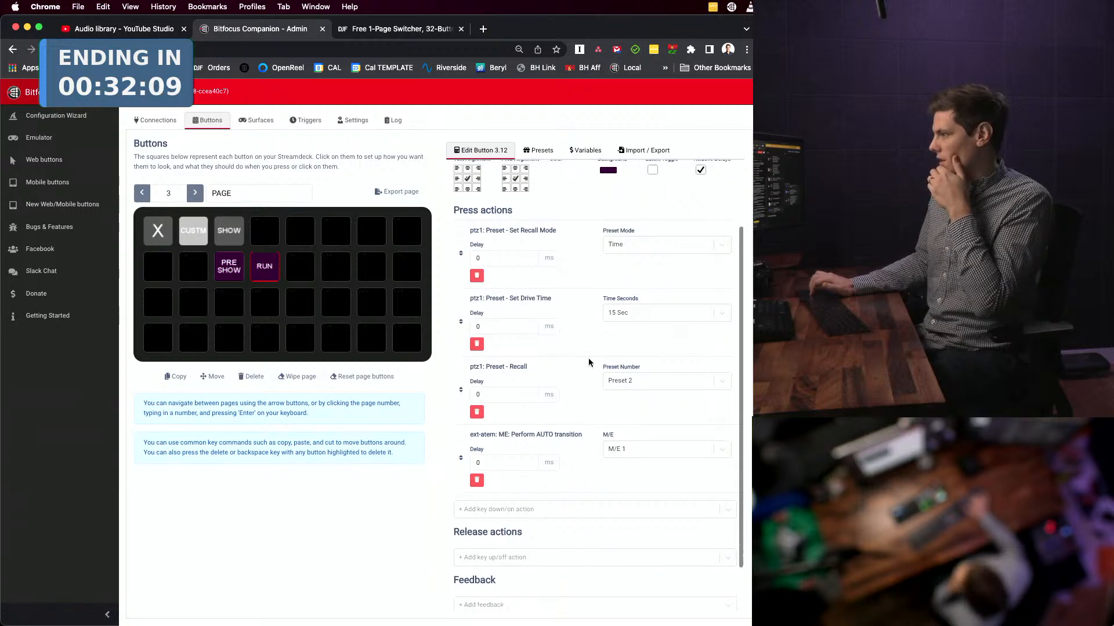
pyautogui.scroll(1, 522, 417)
pyautogui.click(497, 458)
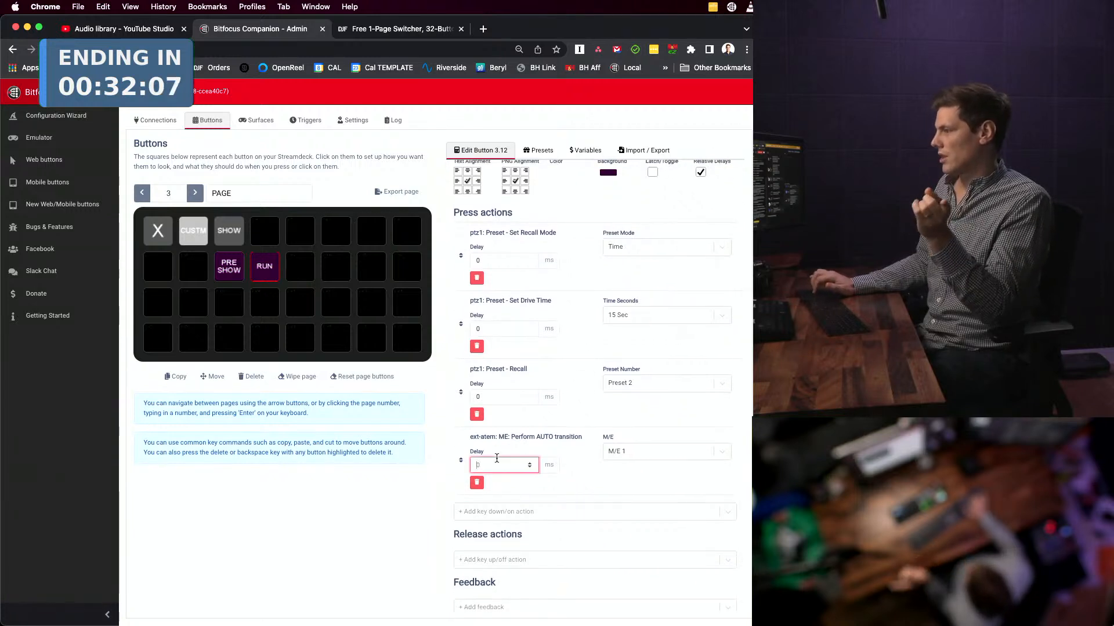
pyautogui.press('BackSpace')
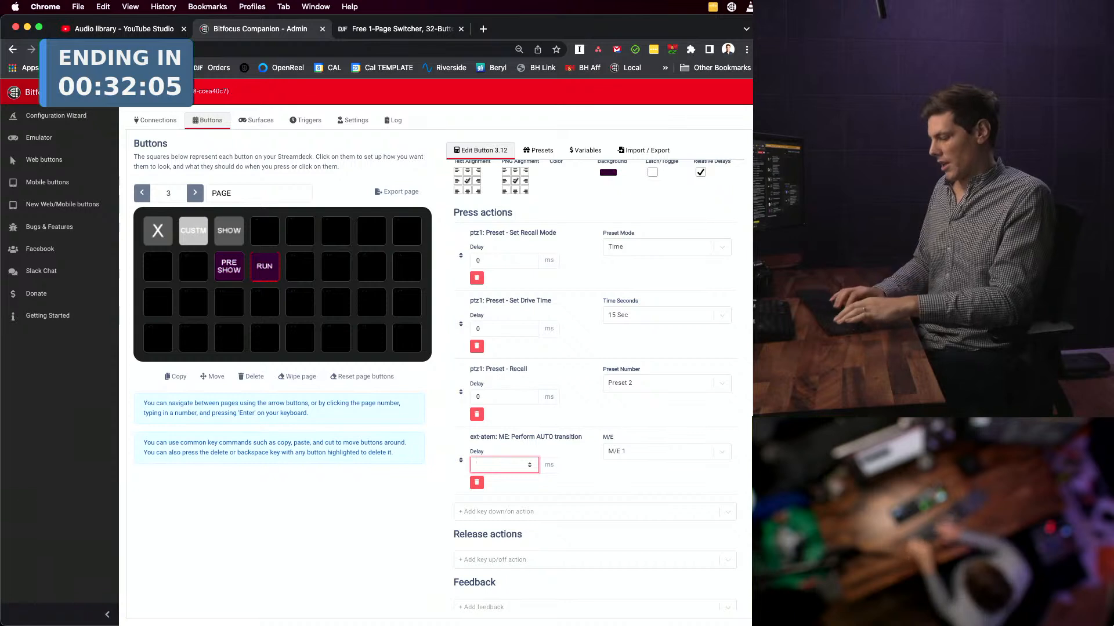
pyautogui.write('250')
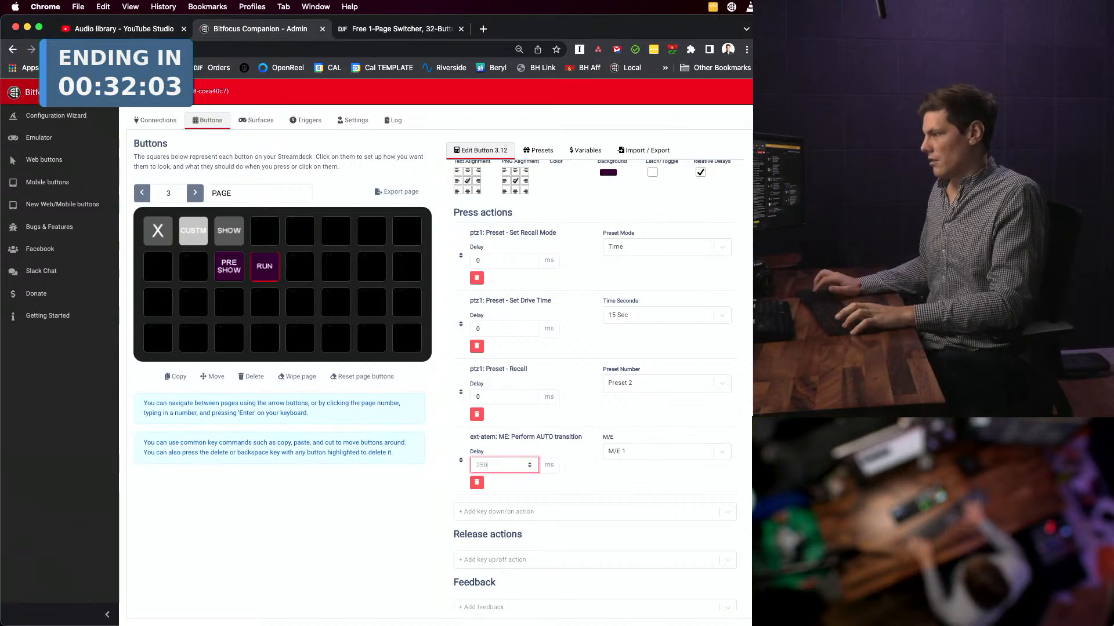
pyautogui.press('Tab')
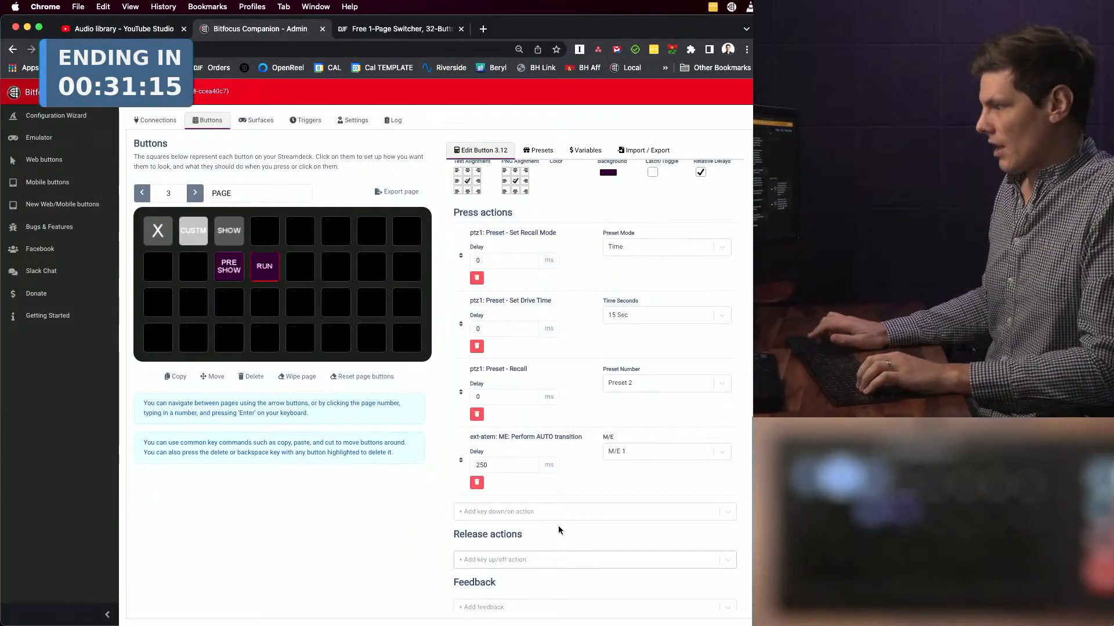
# - Add the "ext-atem: Fairlight Audio: Set input mix option" press action to the RUN button
pyautogui.click(553, 514)
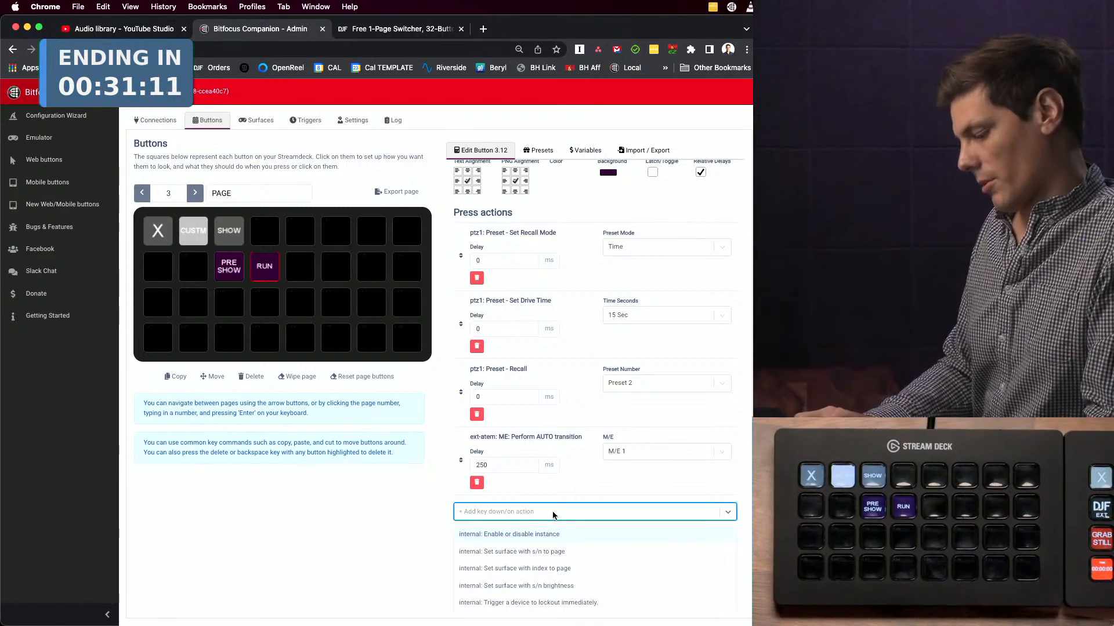
pyautogui.write('fairlight')
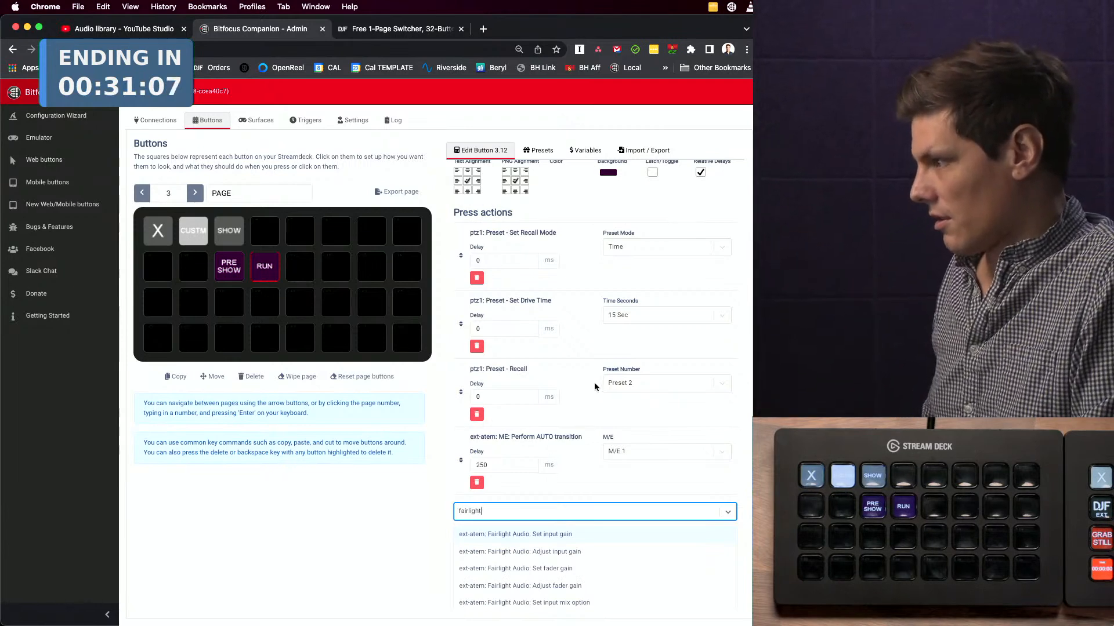
pyautogui.scroll(-2, 584, 393)
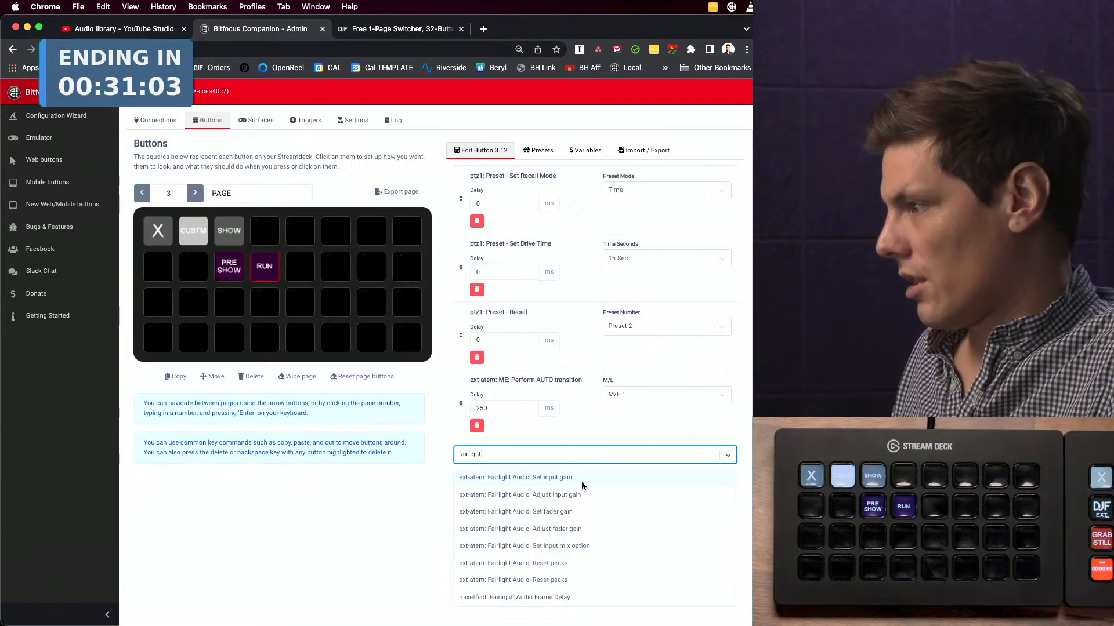
pyautogui.click(588, 545)
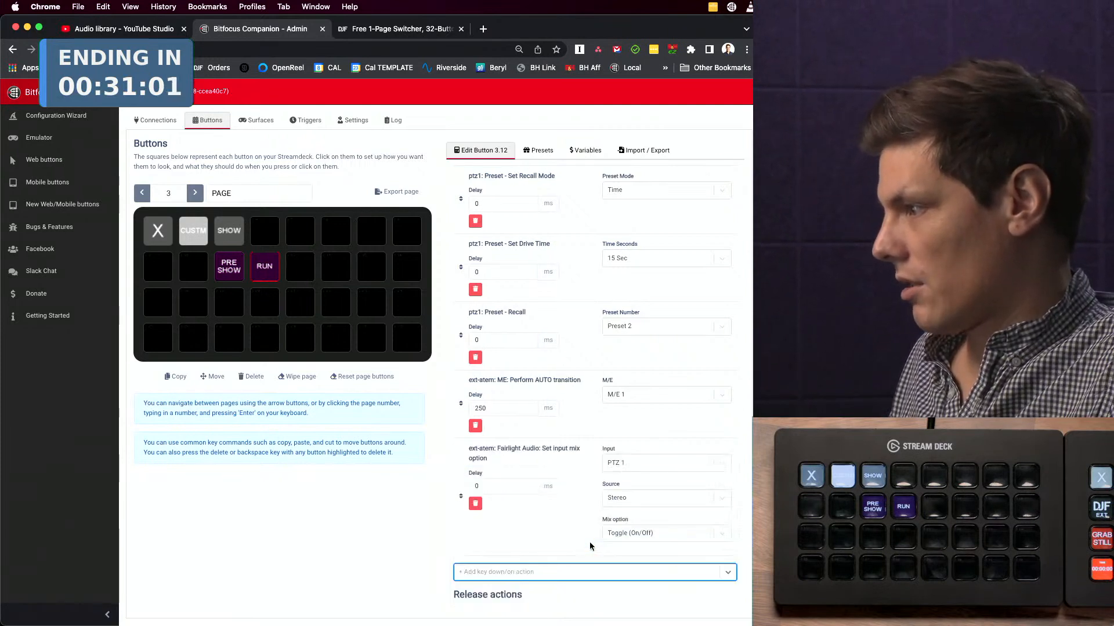
# - Set the Fairlight mix action's input to Mic 1 and its mix option to On
pyautogui.scroll(-1, 615, 461)
pyautogui.scroll(-3, 632, 511)
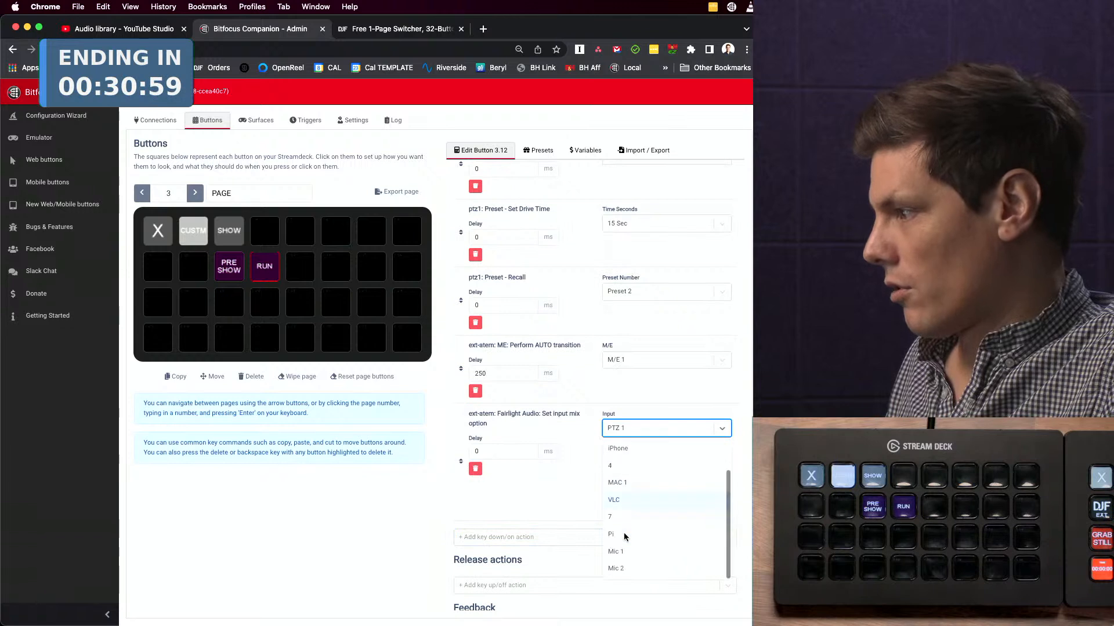
pyautogui.click(639, 547)
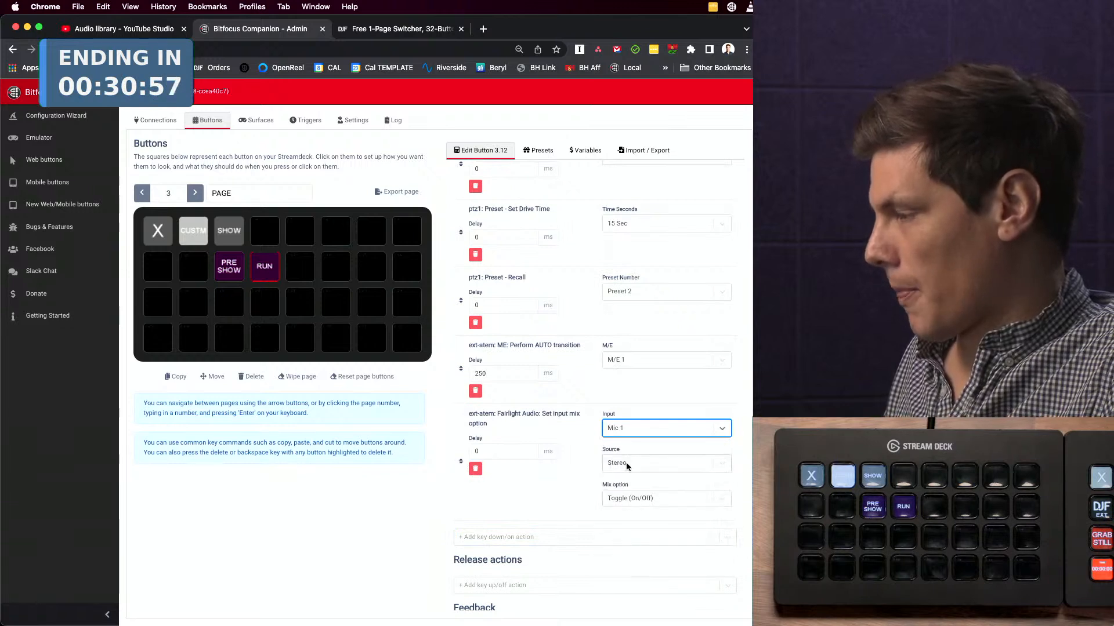
pyautogui.click(642, 501)
pyautogui.click(649, 538)
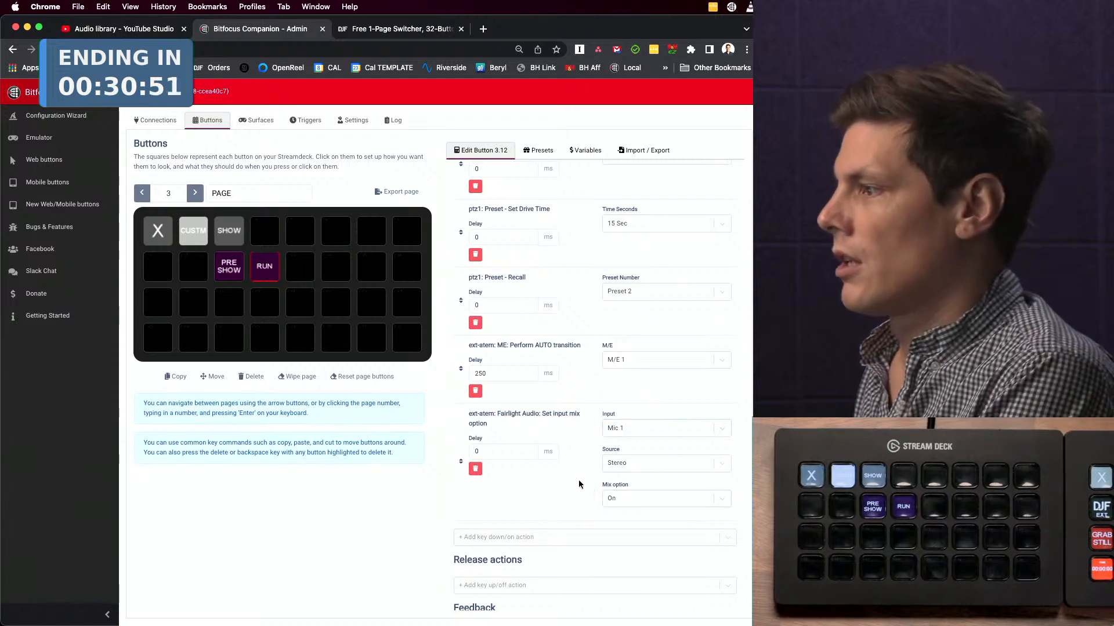
# - Move the Fairlight mix action above the "ME: Perform AUTO transition" action on the RUN button
pyautogui.scroll(1, 578, 484)
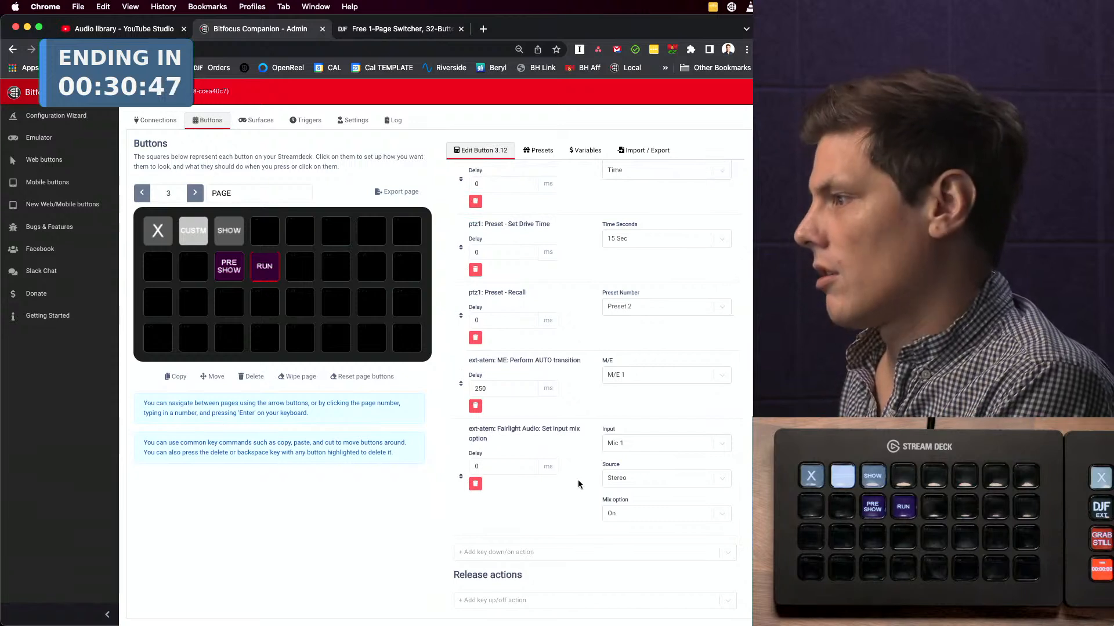
pyautogui.scroll(1, 578, 485)
pyautogui.scroll(1, 578, 485)
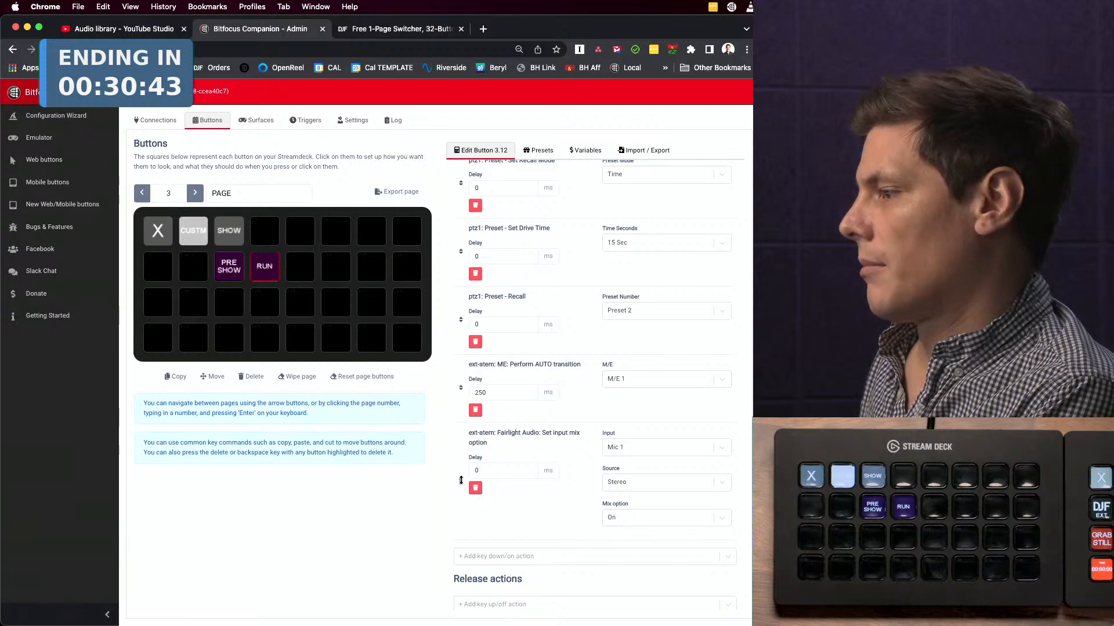
pyautogui.moveTo(461, 480); pyautogui.dragTo(508, 368)
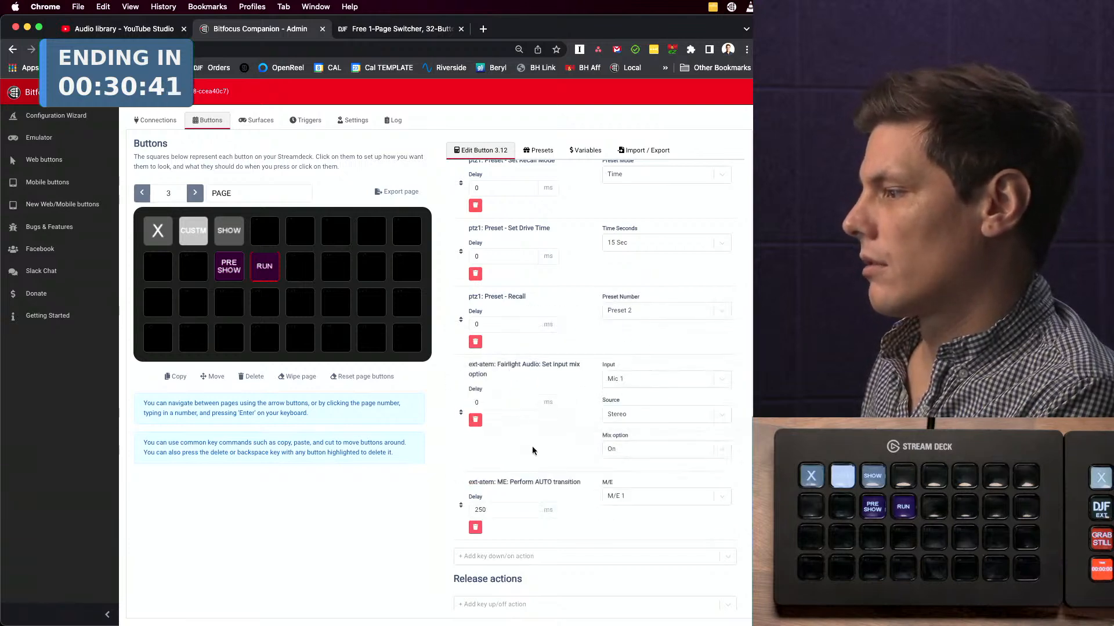
# - Review the press actions configured on the RUN and PRE SHOW buttons, including the VLC fader gain and Mic 1 mix settings
pyautogui.scroll(-3, 533, 450)
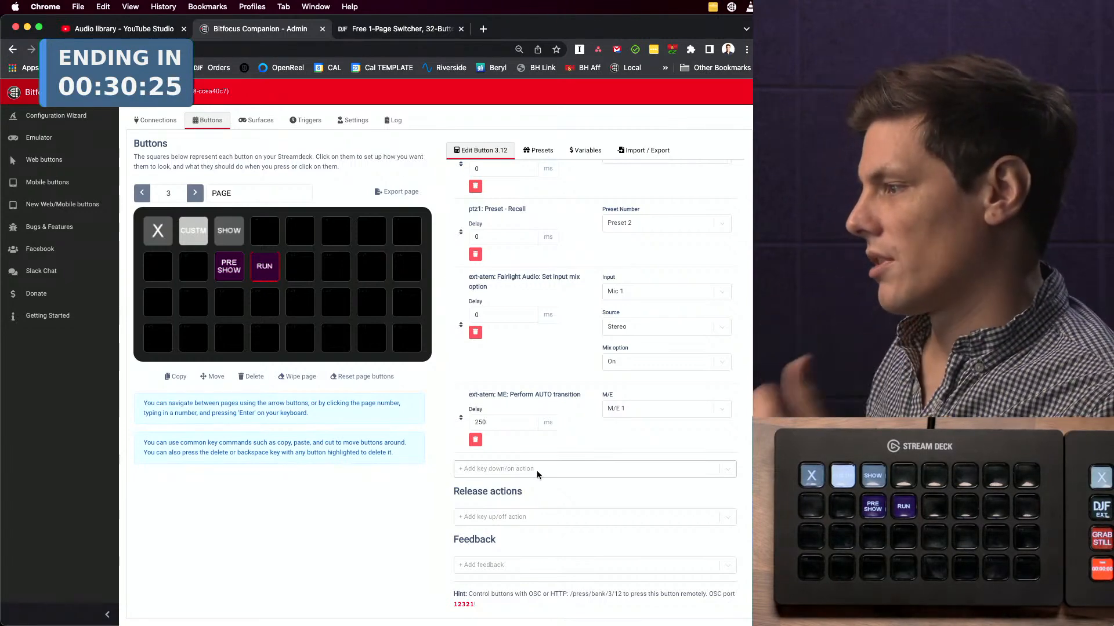
pyautogui.scroll(-1, 580, 427)
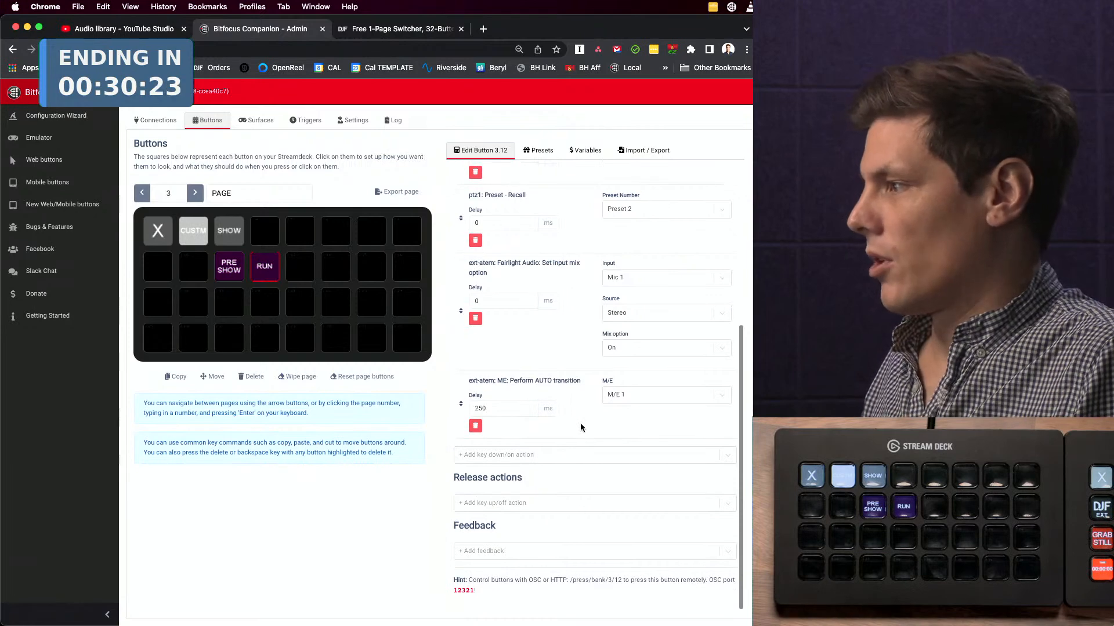
pyautogui.click(228, 277)
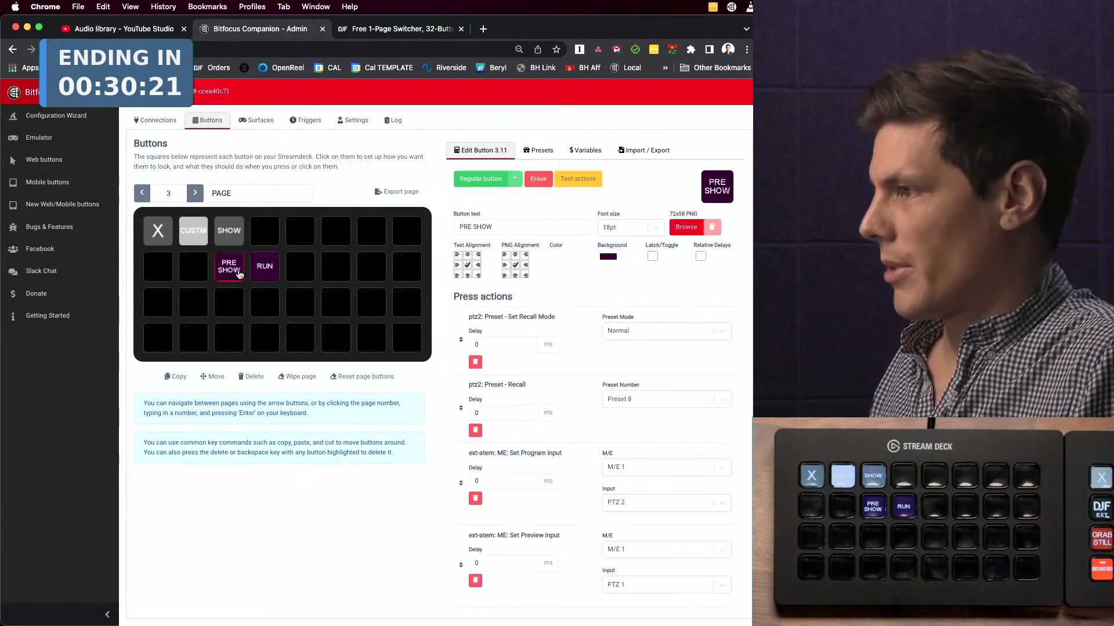
pyautogui.scroll(-15, 587, 359)
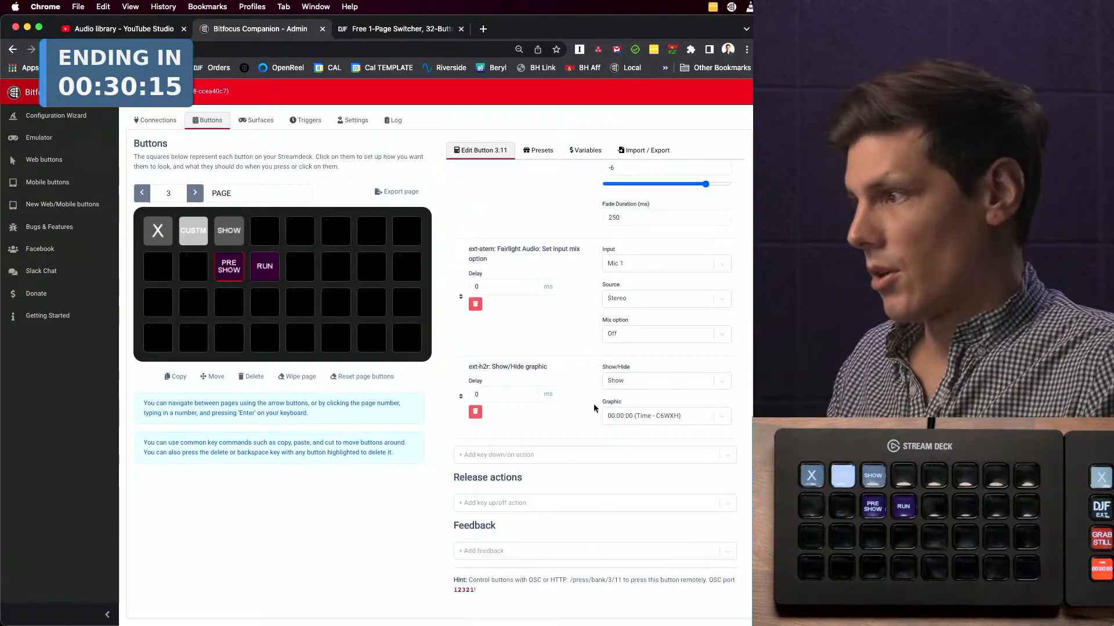
pyautogui.scroll(2, 585, 351)
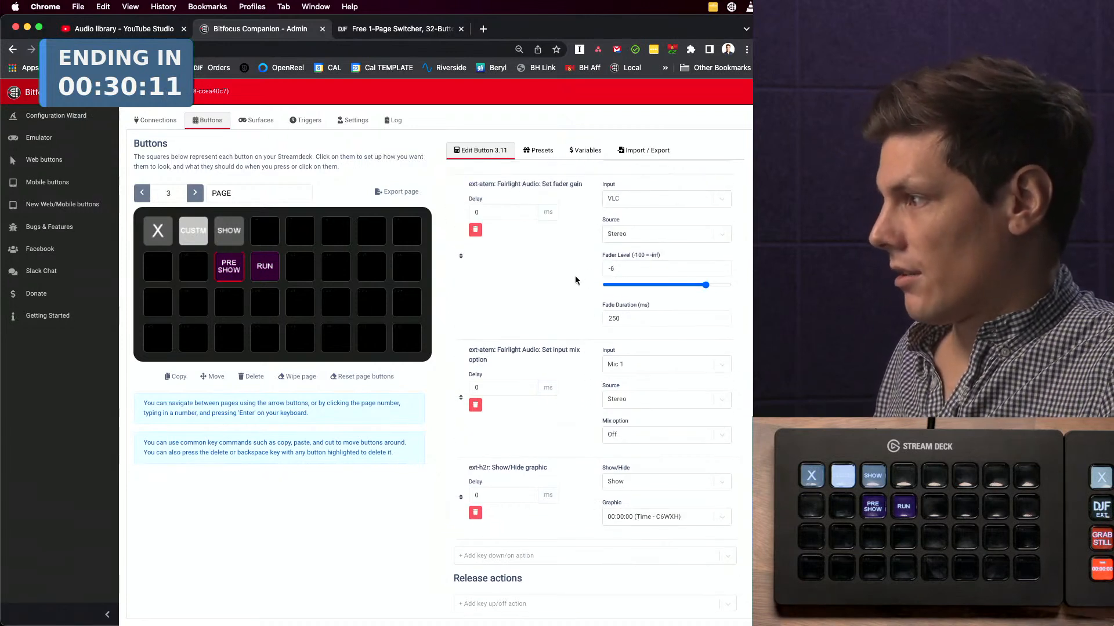
pyautogui.scroll(-1, 576, 280)
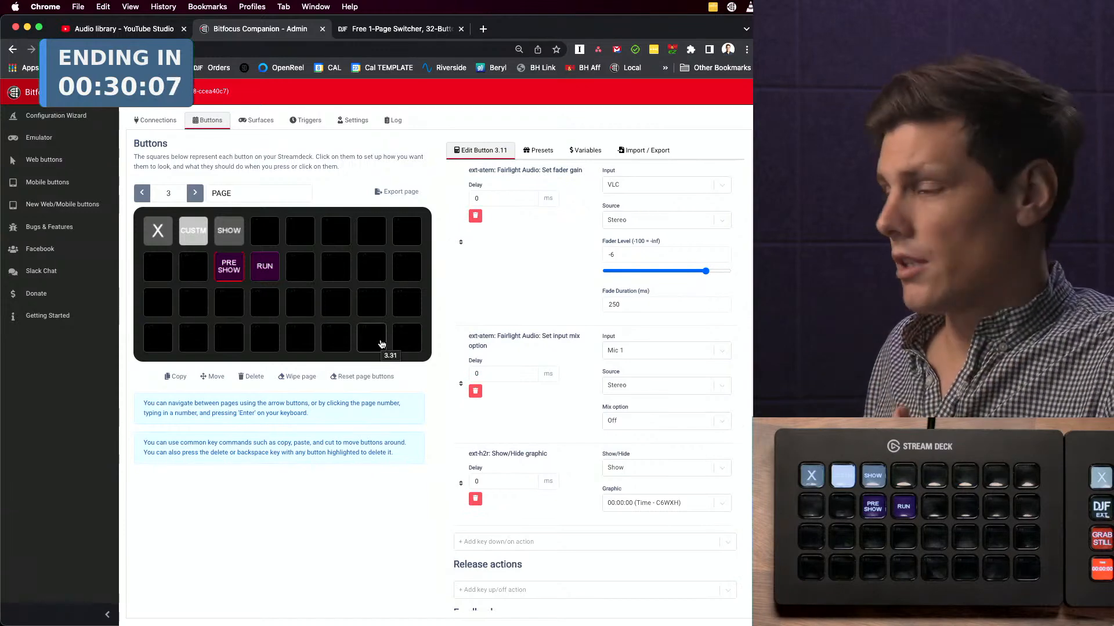
# - Add the "ext-atem: Fairlight Audio: Set fader gain" press action to the RUN button
pyautogui.click(265, 266)
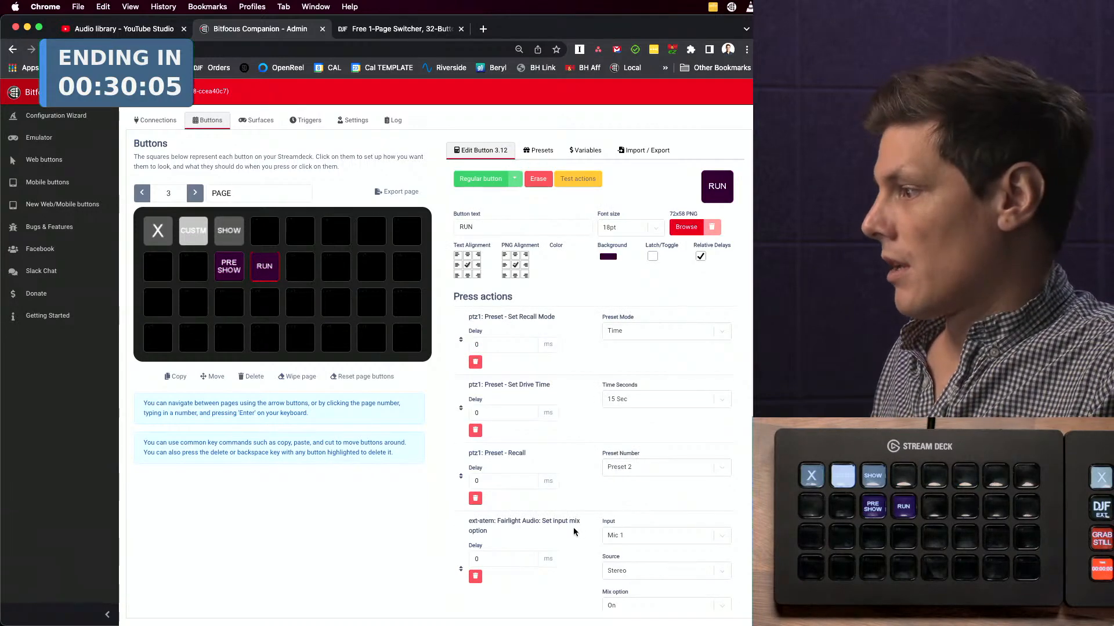
pyautogui.scroll(-5, 575, 532)
pyautogui.click(580, 456)
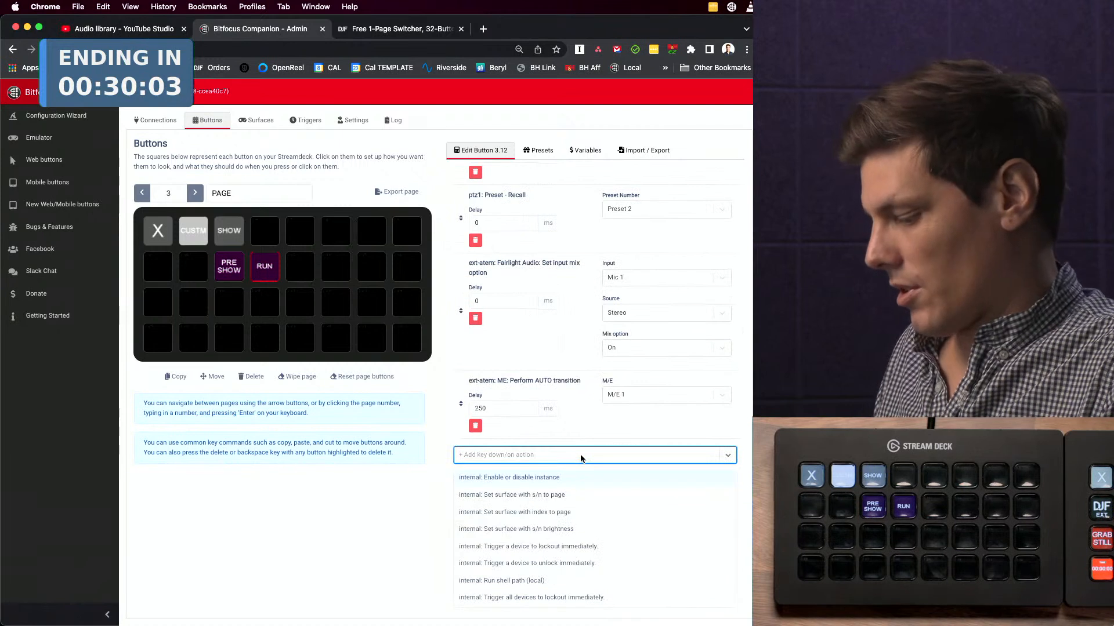
pyautogui.write('fairlight')
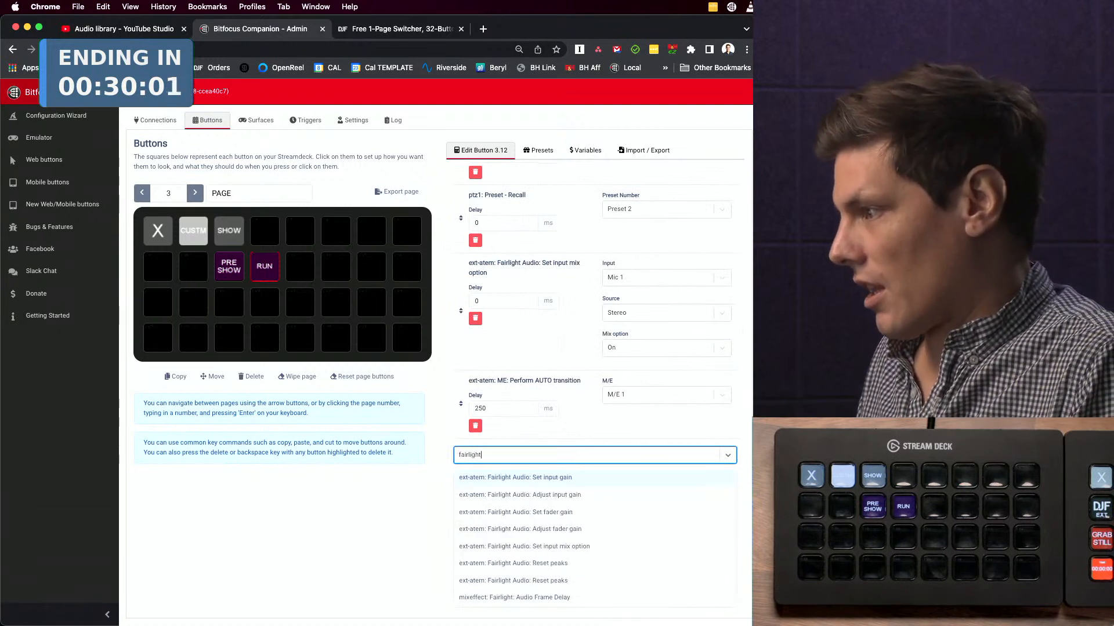
pyautogui.click(590, 514)
# - Set the RUN button's fader gain action to input VLC, fader level -15 and fade duration 3000 ms
pyautogui.scroll(-4, 590, 514)
pyautogui.click(617, 360)
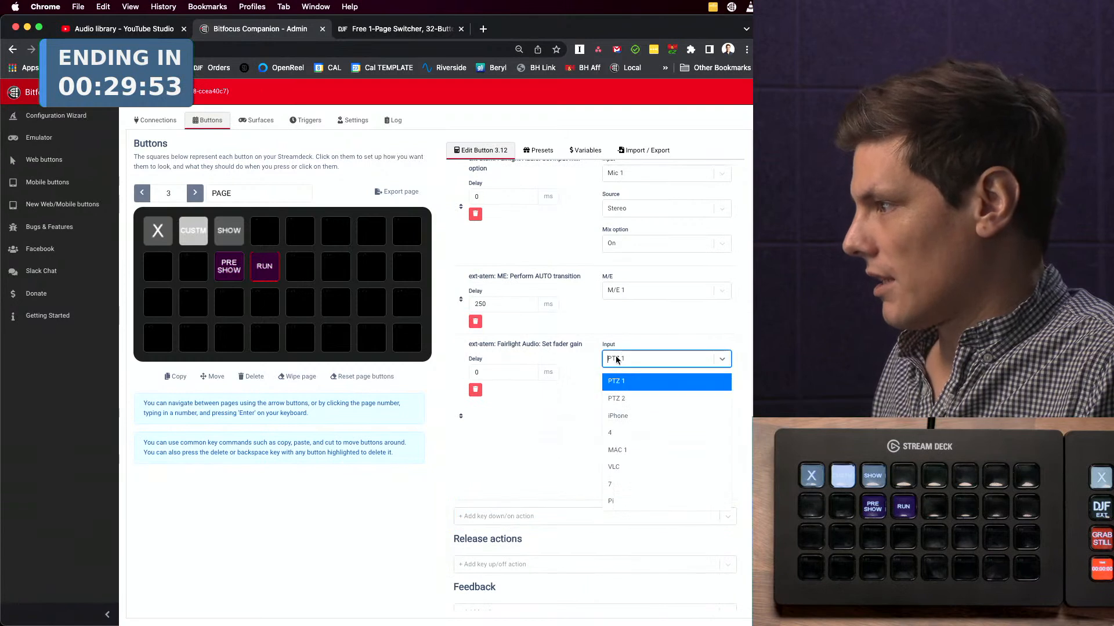
pyautogui.click(649, 464)
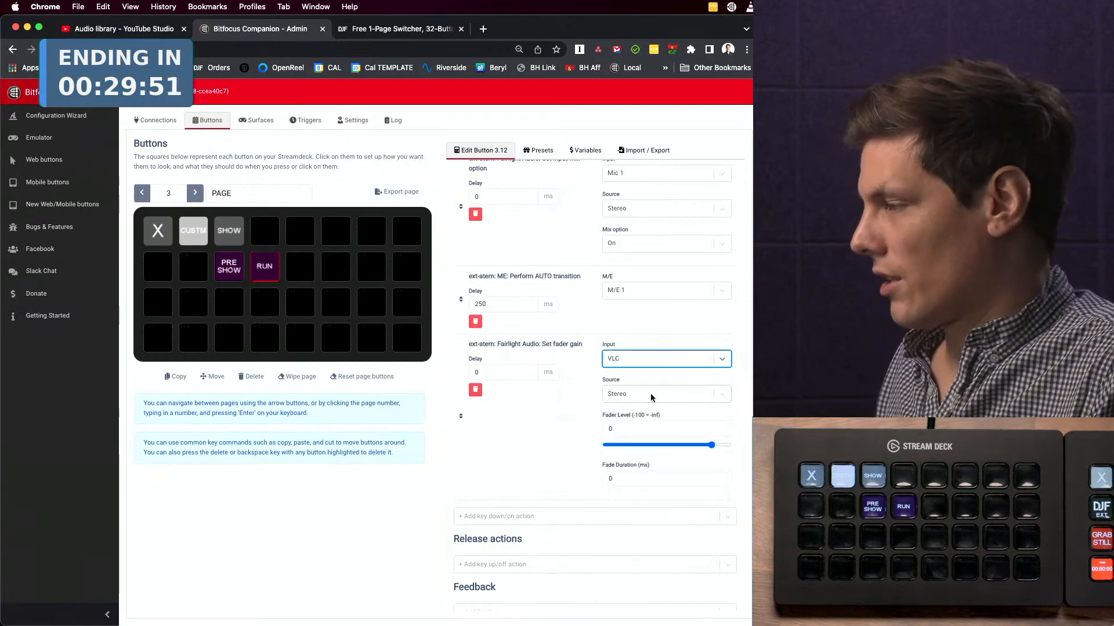
pyautogui.moveTo(623, 428); pyautogui.dragTo(560, 428)
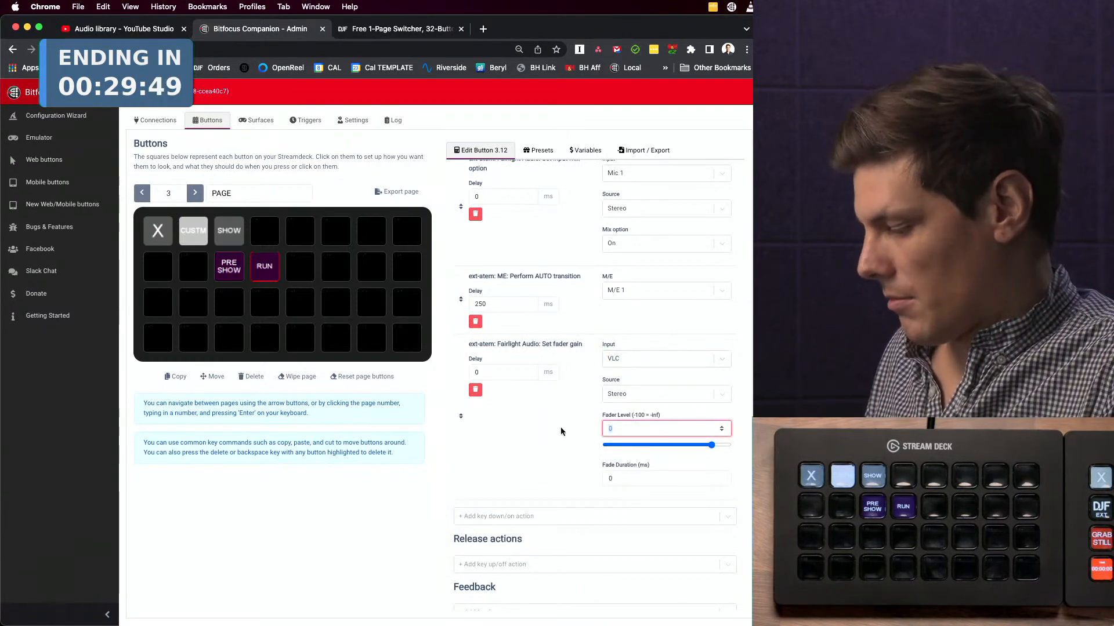
pyautogui.write('-15')
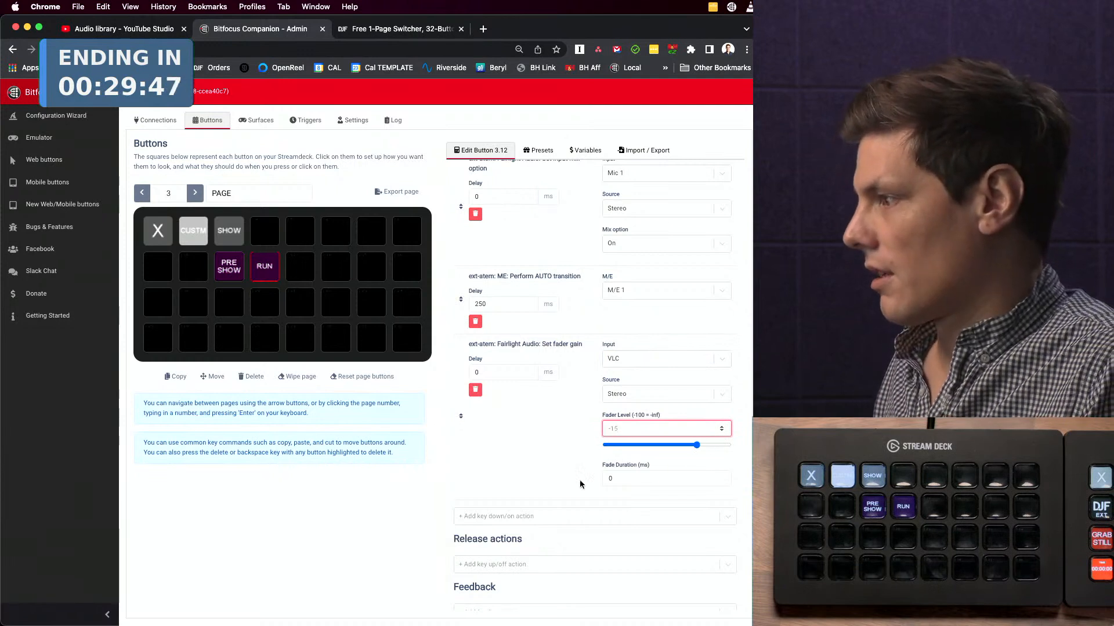
pyautogui.press('Tab')
pyautogui.press('Tab')
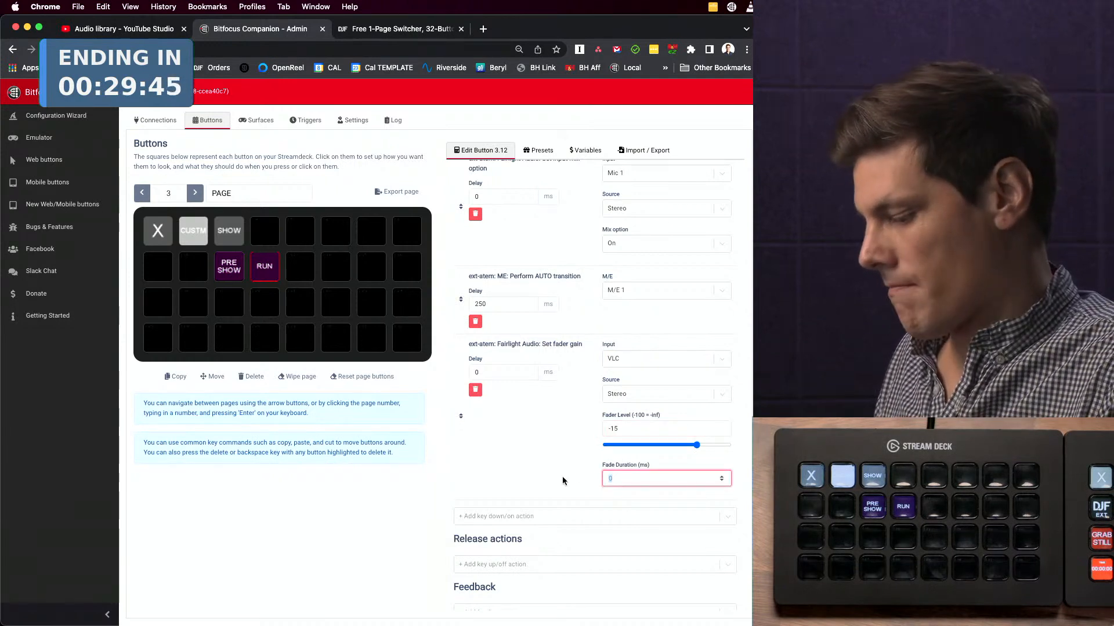
pyautogui.write('3000')
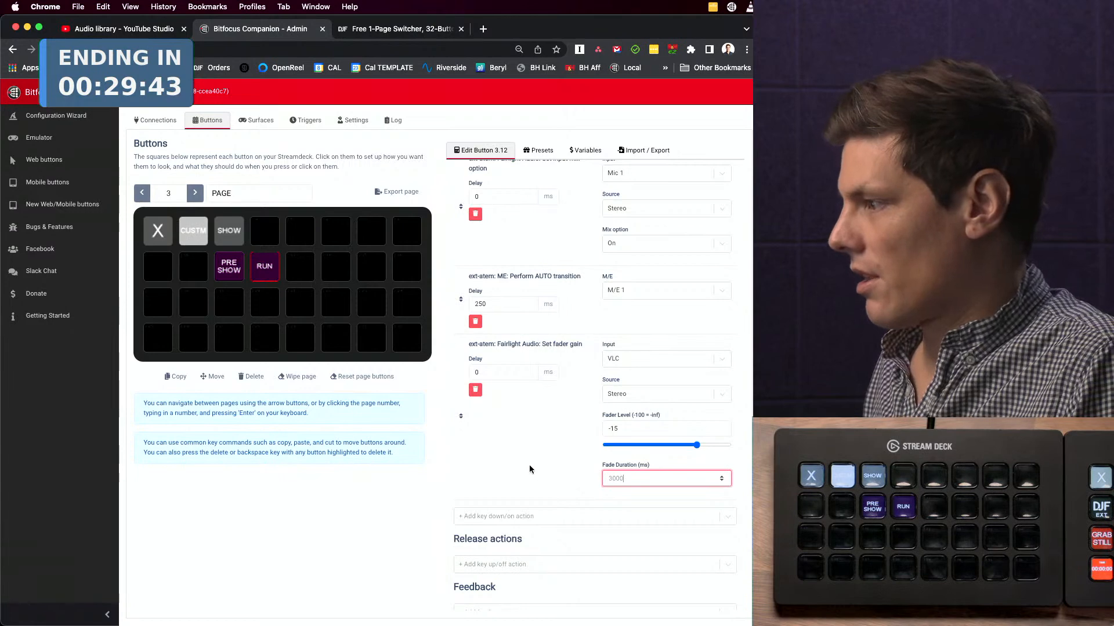
pyautogui.click(552, 450)
# - Move the Fairlight fader gain action above the "ME: Perform AUTO transition" action on the RUN button
pyautogui.scroll(2, 555, 451)
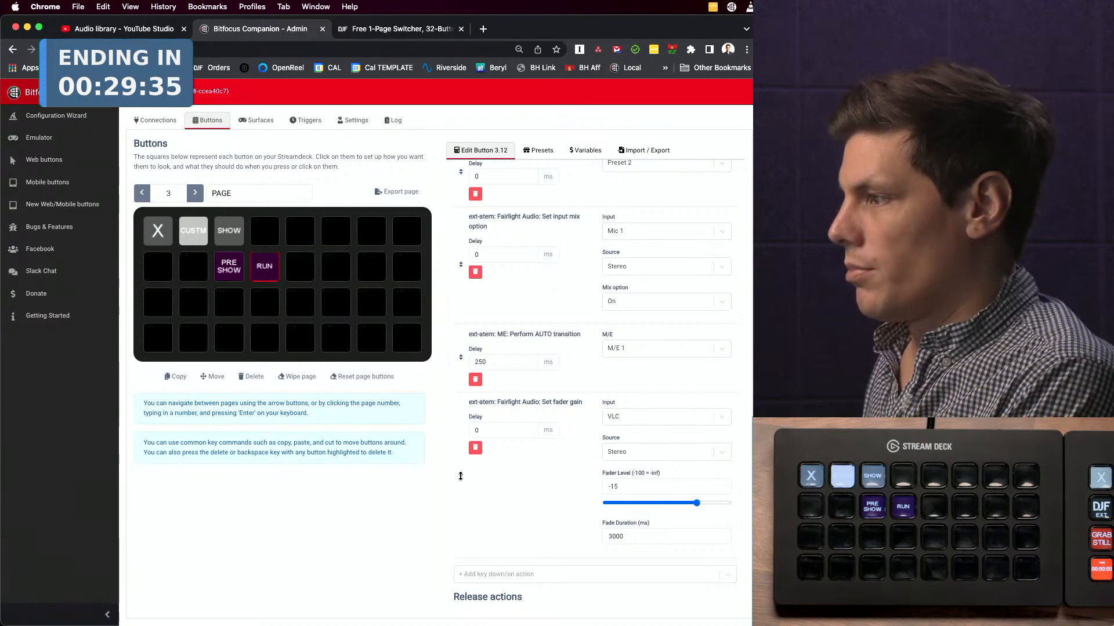
pyautogui.moveTo(461, 476); pyautogui.dragTo(502, 348)
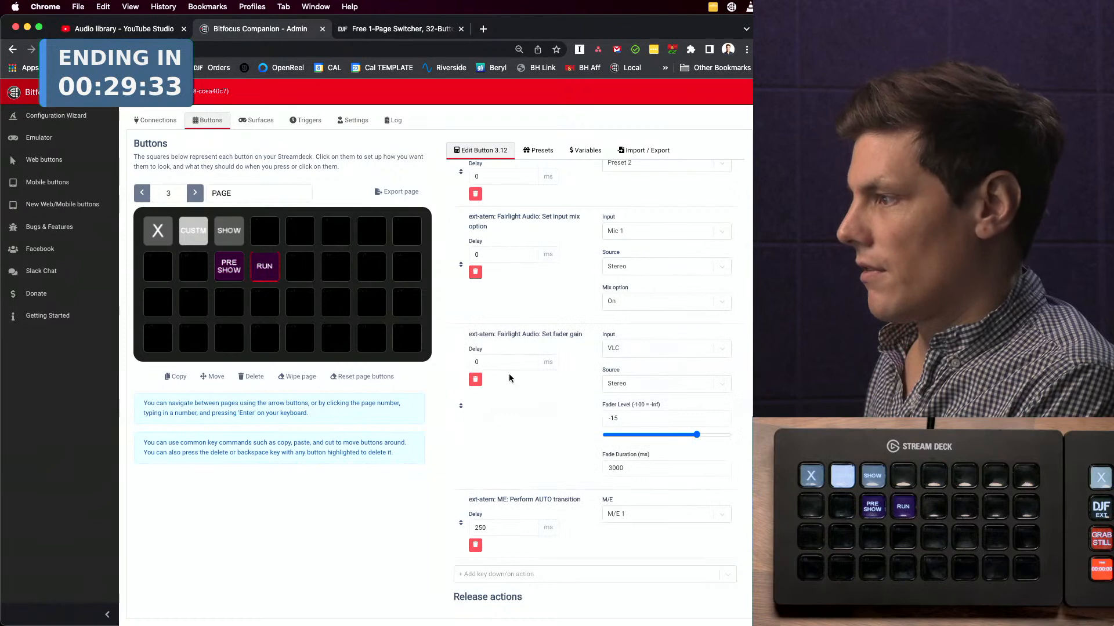
pyautogui.scroll(-3, 545, 468)
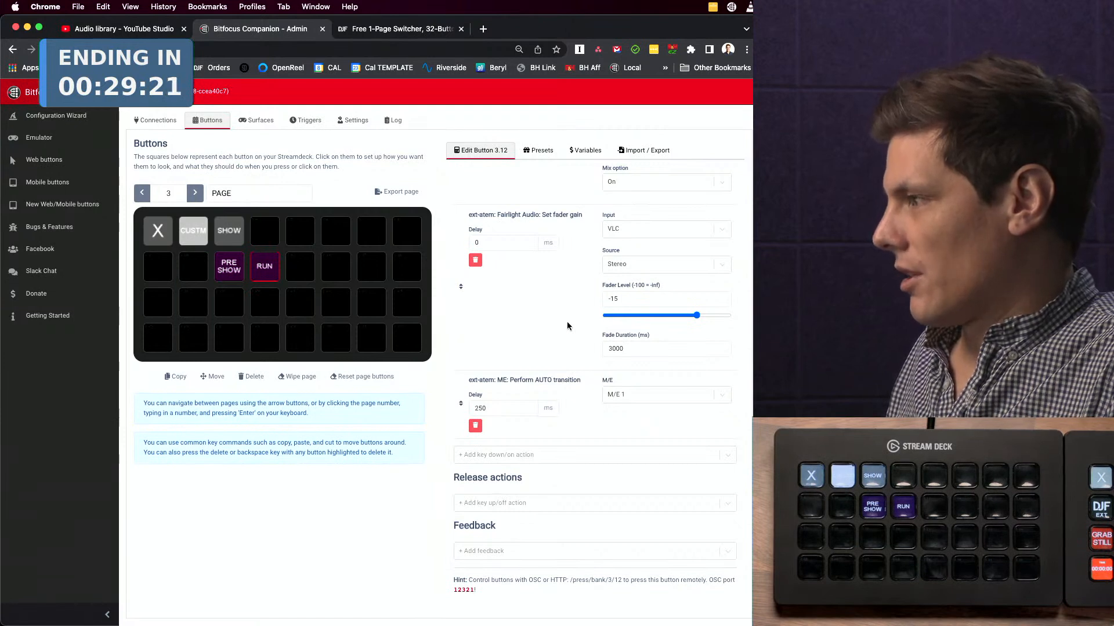
pyautogui.scroll(5, 567, 326)
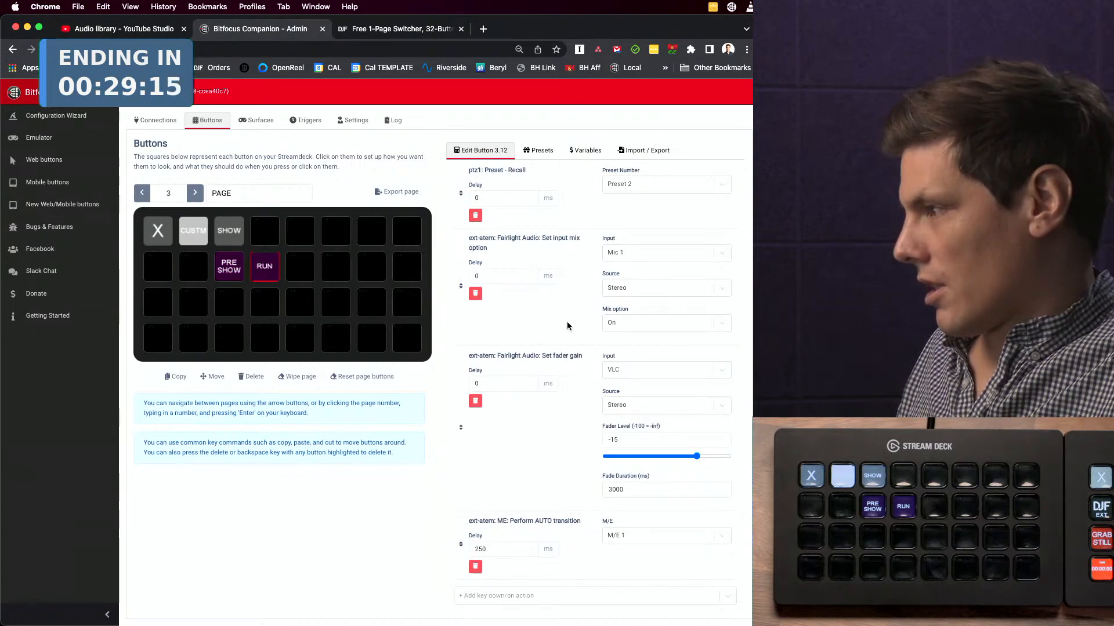
# - Add the "ptz2: Preset - Set Recall Mode" press action to the end of the RUN button's actions
pyautogui.scroll(-3, 568, 326)
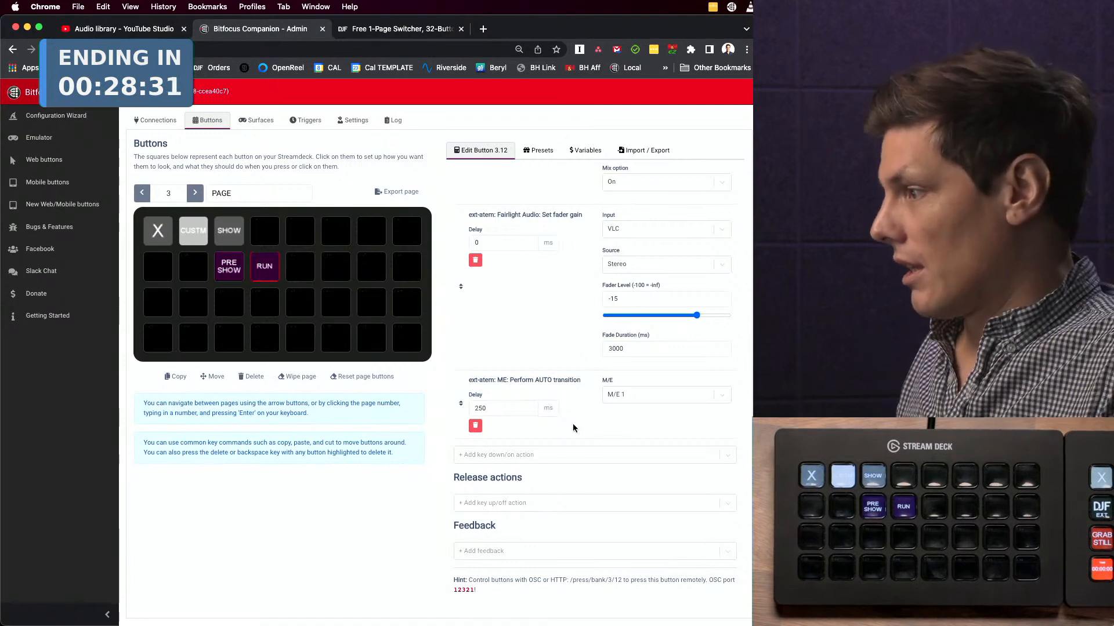
pyautogui.click(567, 454)
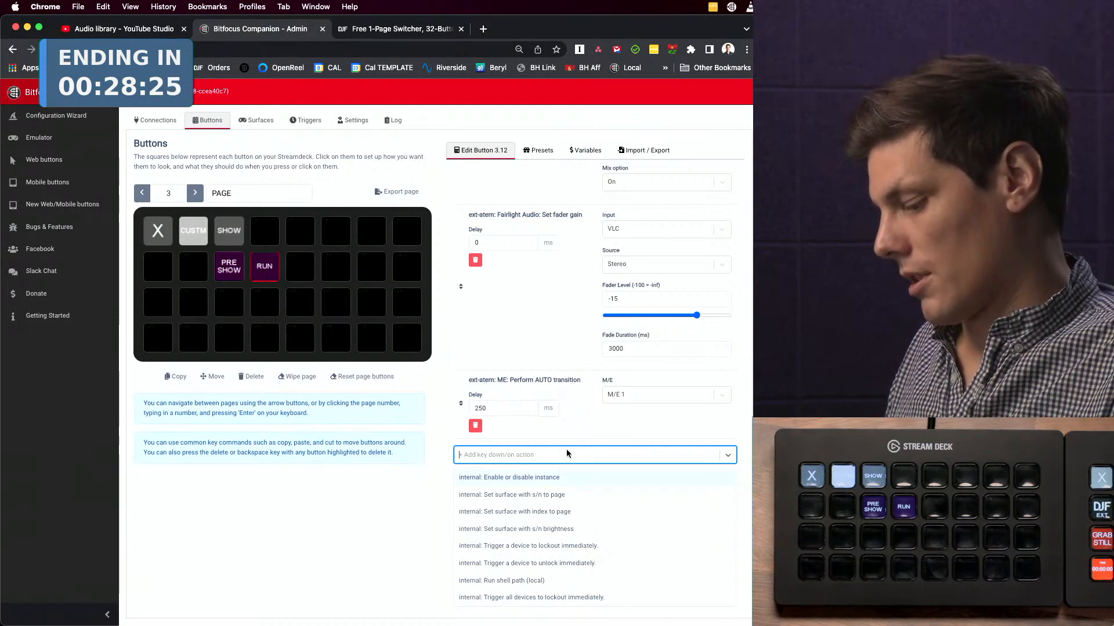
pyautogui.write('ptz')
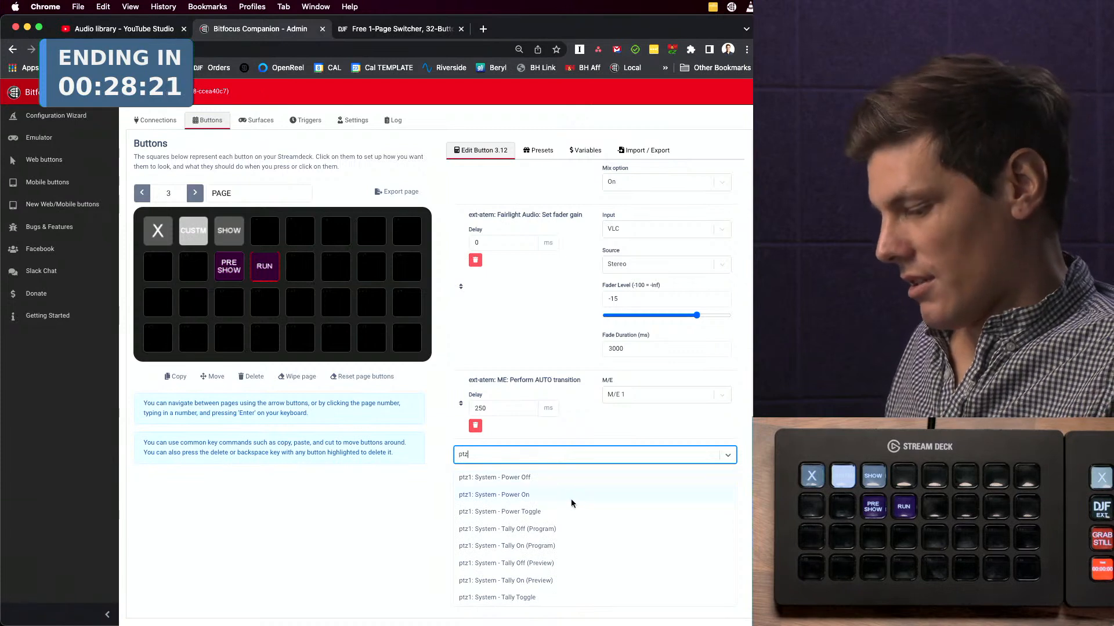
pyautogui.write('2')
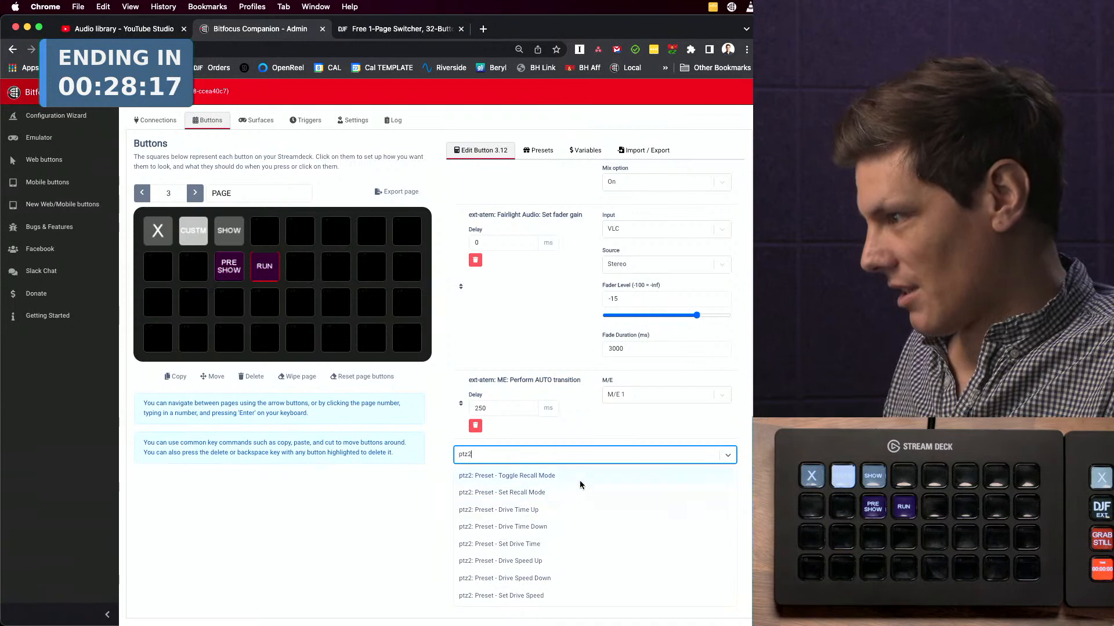
pyautogui.scroll(2, 571, 493)
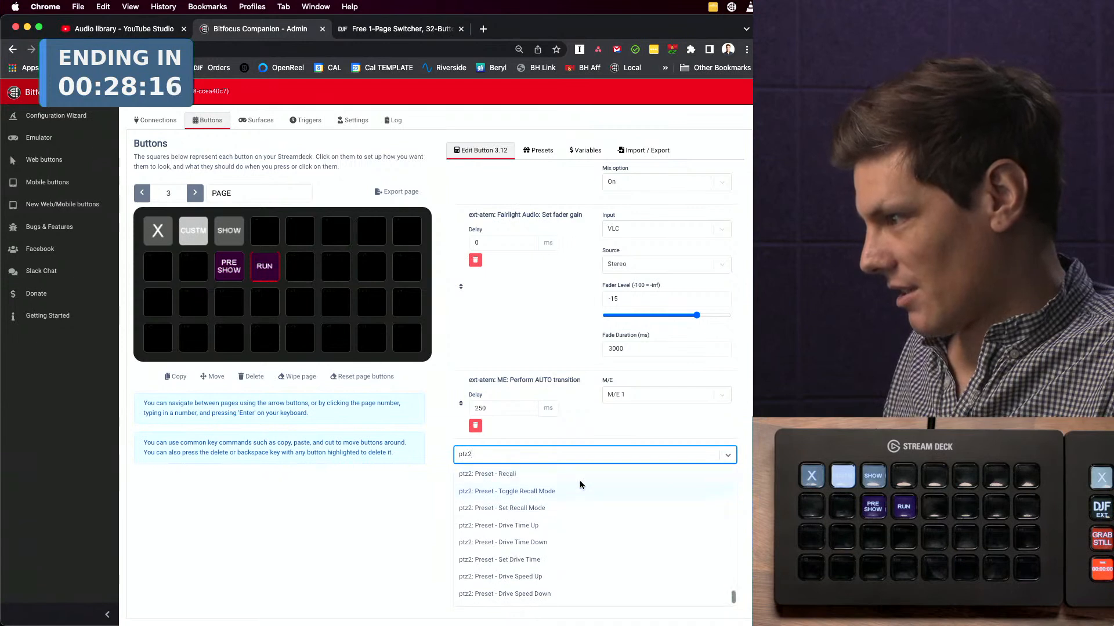
pyautogui.click(568, 529)
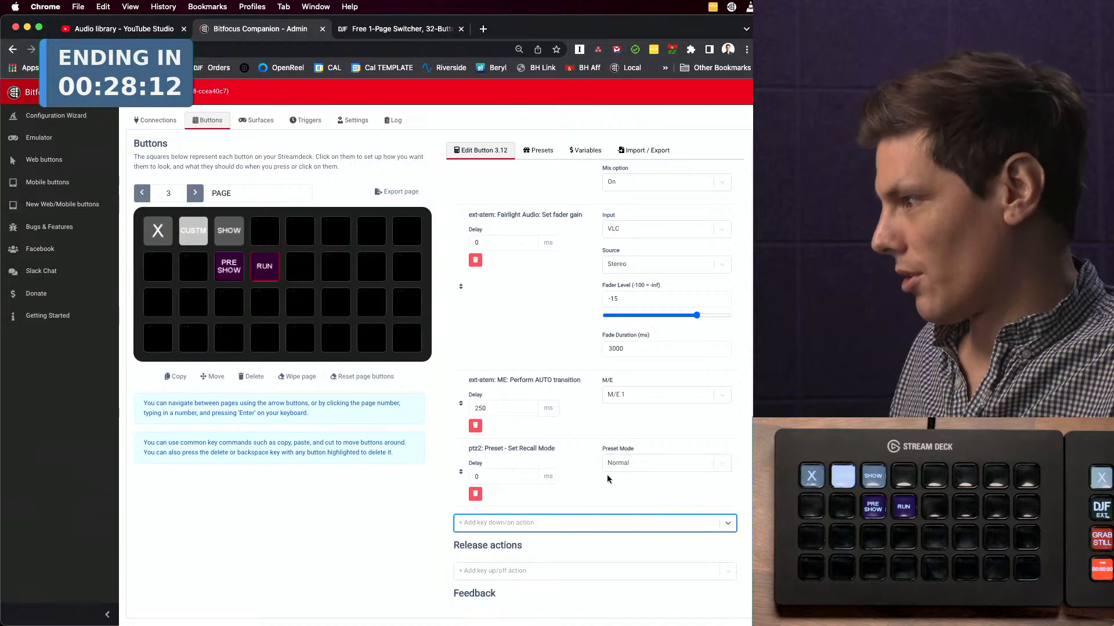
# - Add the "ptz2: Preset - Recall" press action to the RUN button and set its preset number to Preset 2
pyautogui.click(564, 526)
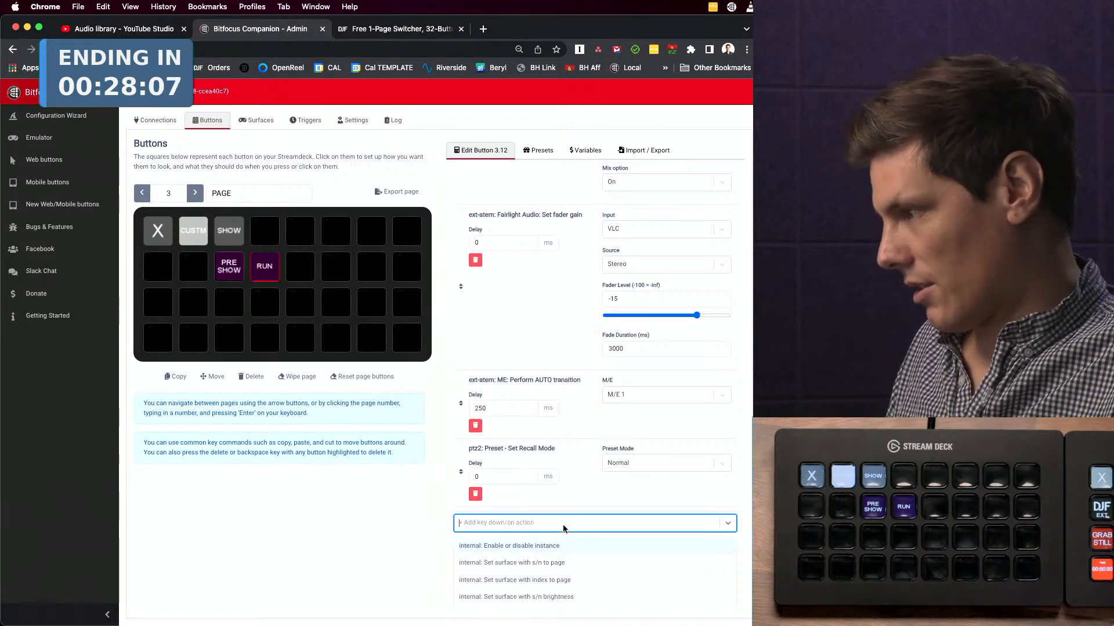
pyautogui.write('ptz2')
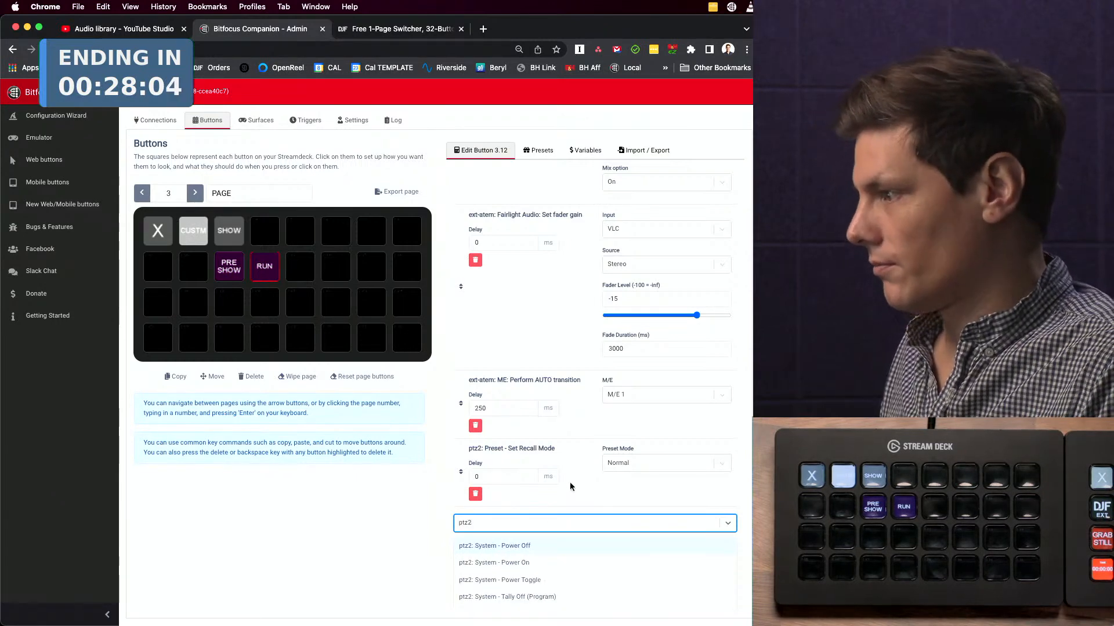
pyautogui.scroll(-2, 572, 486)
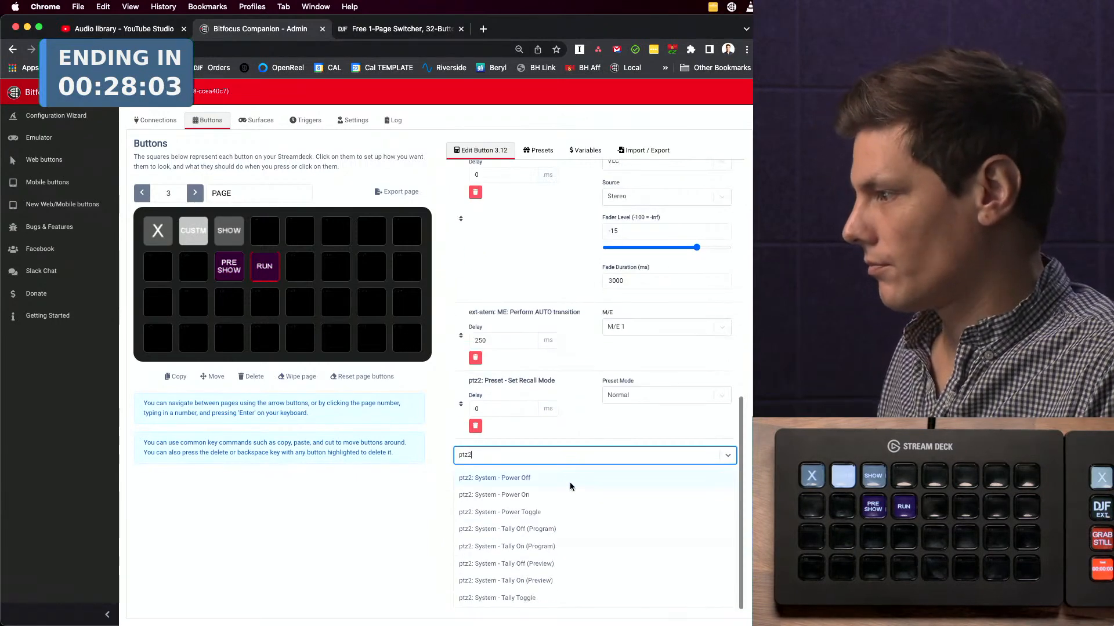
pyautogui.scroll(-10, 566, 537)
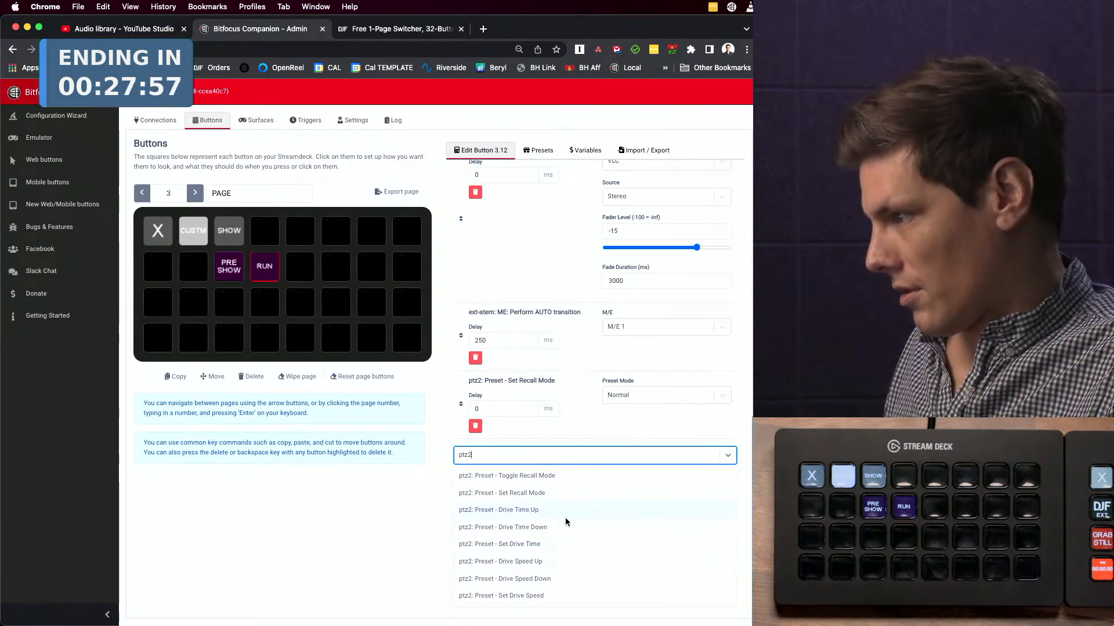
pyautogui.scroll(3, 565, 519)
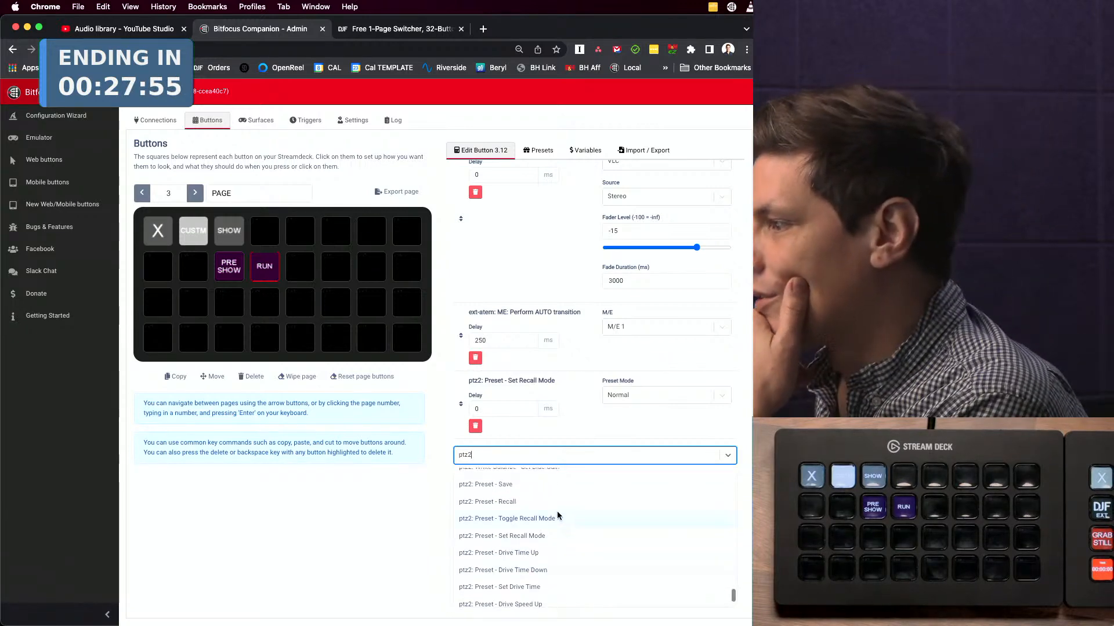
pyautogui.click(549, 502)
pyautogui.click(661, 463)
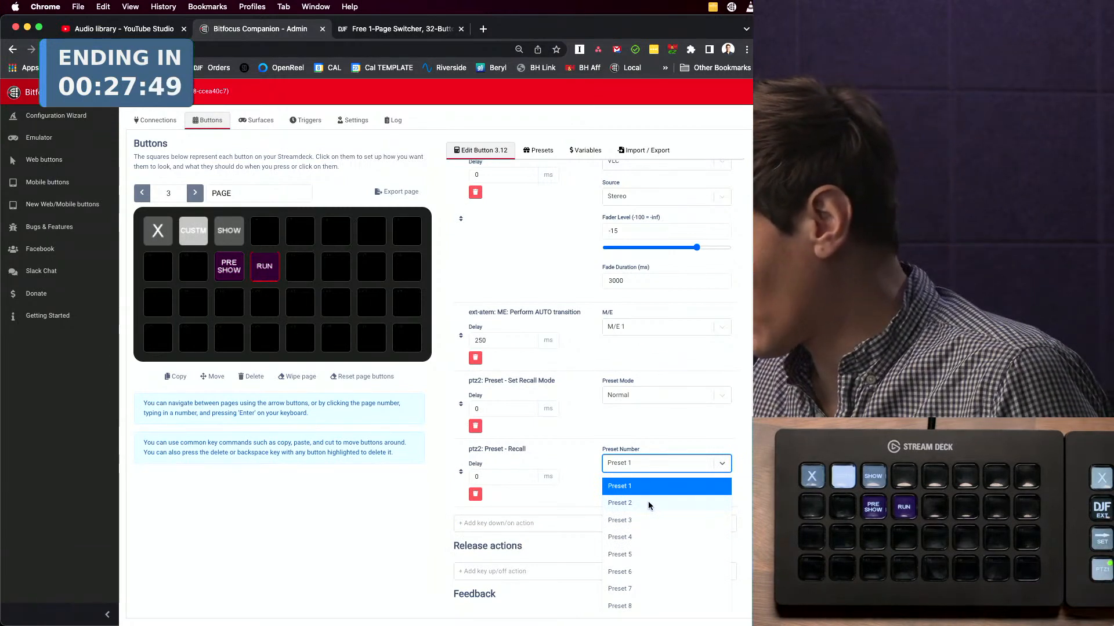
pyautogui.click(648, 504)
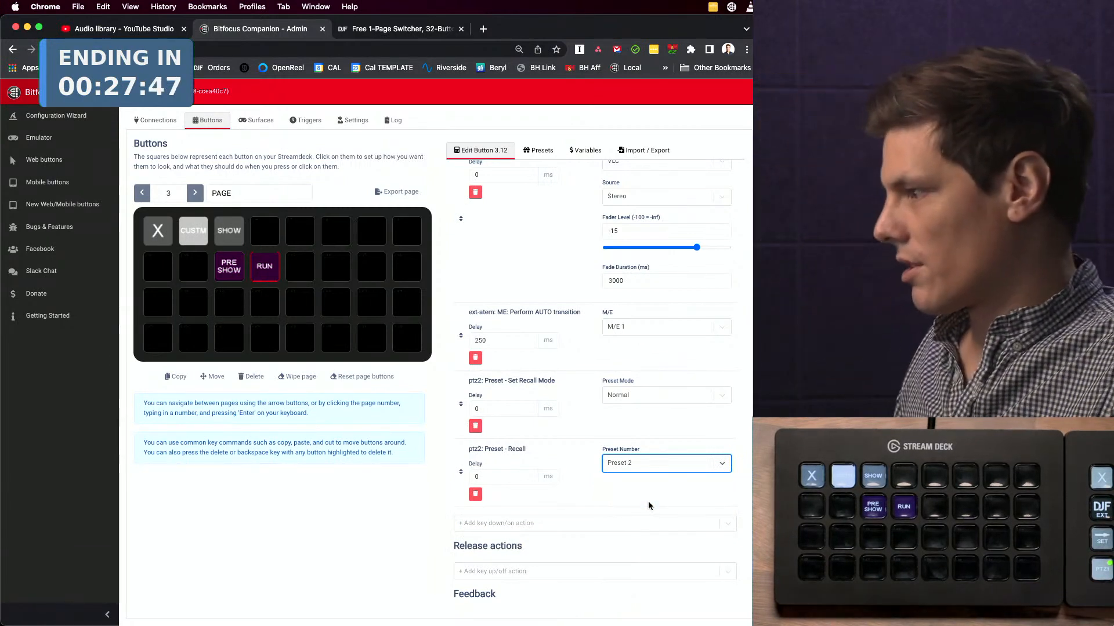
pyautogui.click(598, 491)
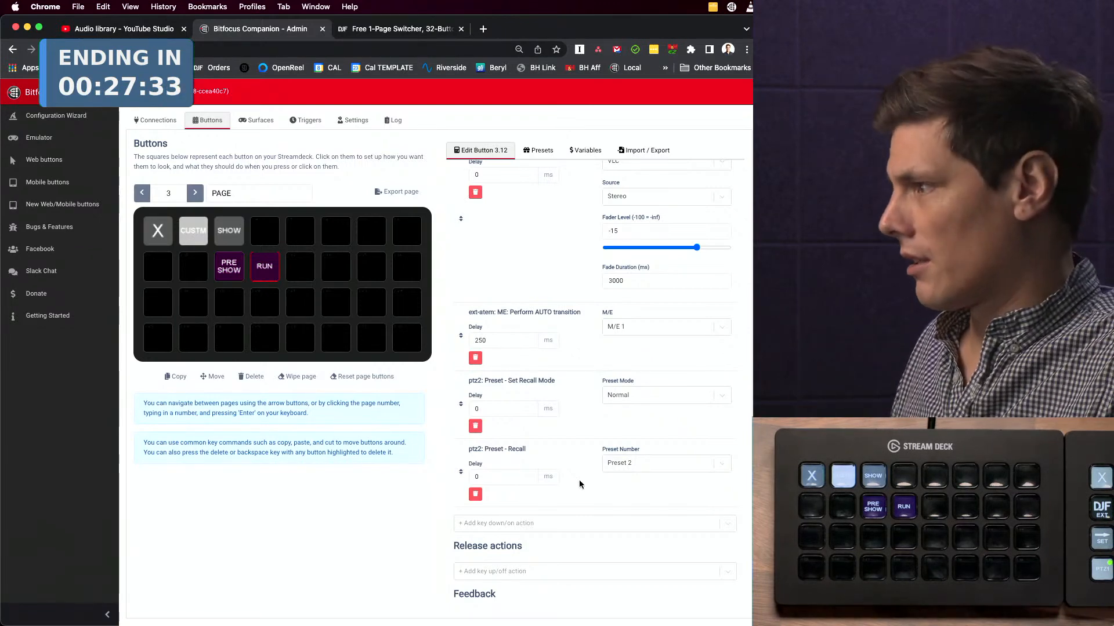
pyautogui.scroll(1, 580, 484)
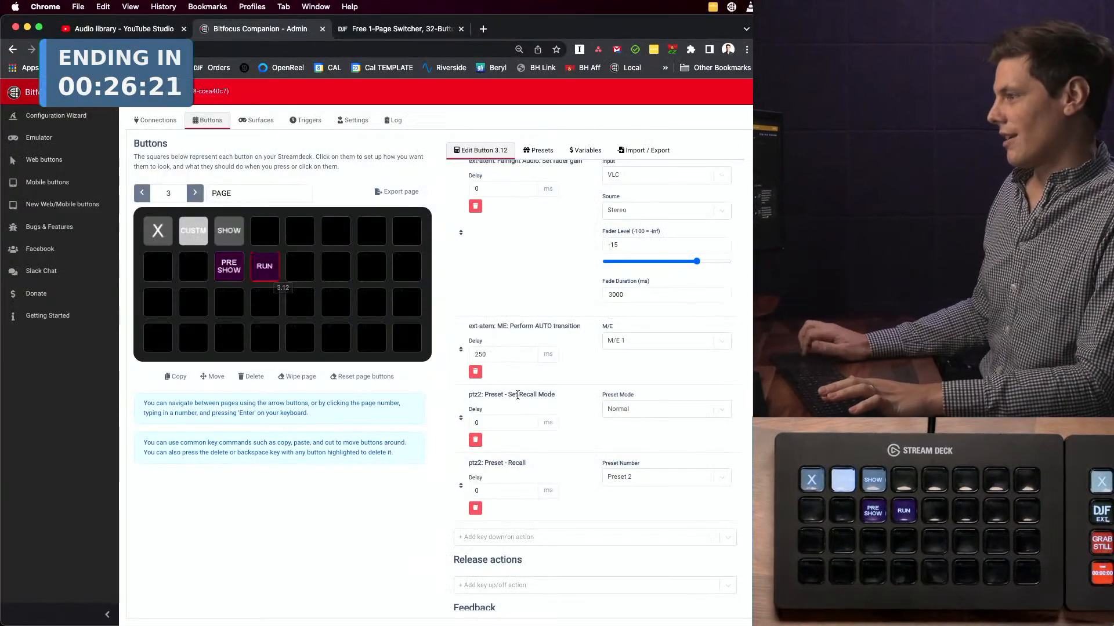
pyautogui.scroll(-2, 574, 434)
pyautogui.scroll(4, 574, 434)
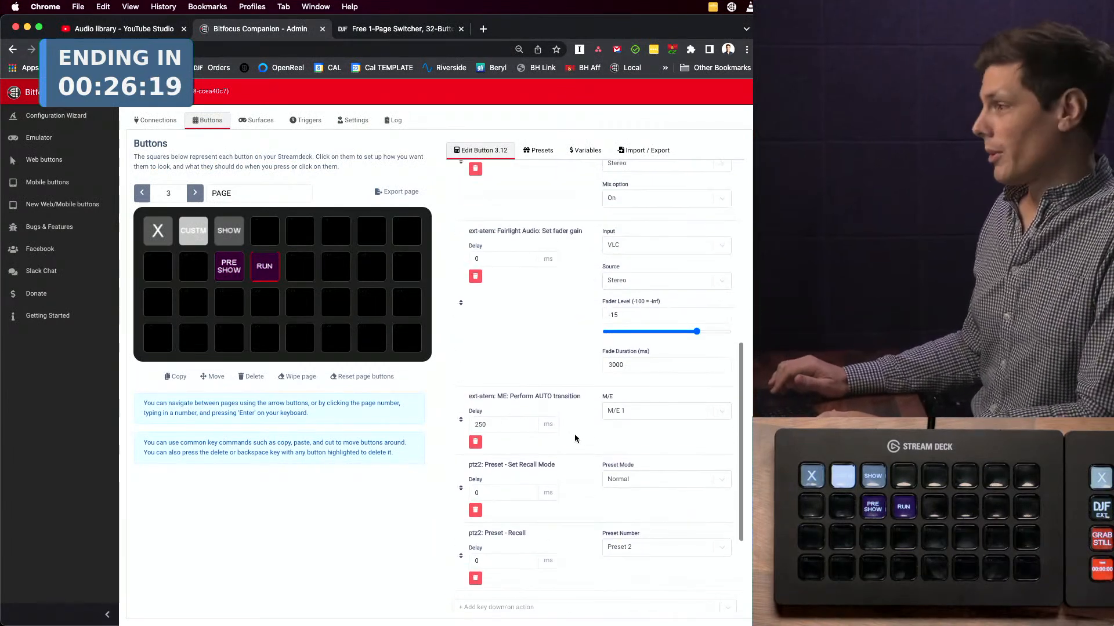
# - Set the delay of the RUN button's "ptz2: Preset - Recall" action to 2000 ms
pyautogui.scroll(-4, 574, 434)
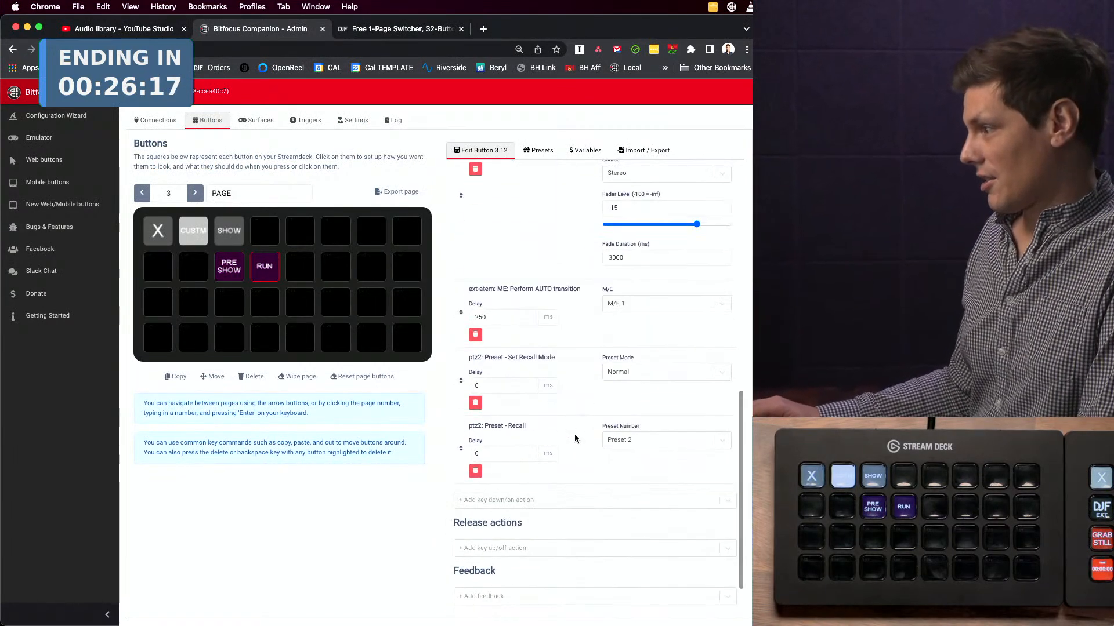
pyautogui.scroll(-2, 574, 433)
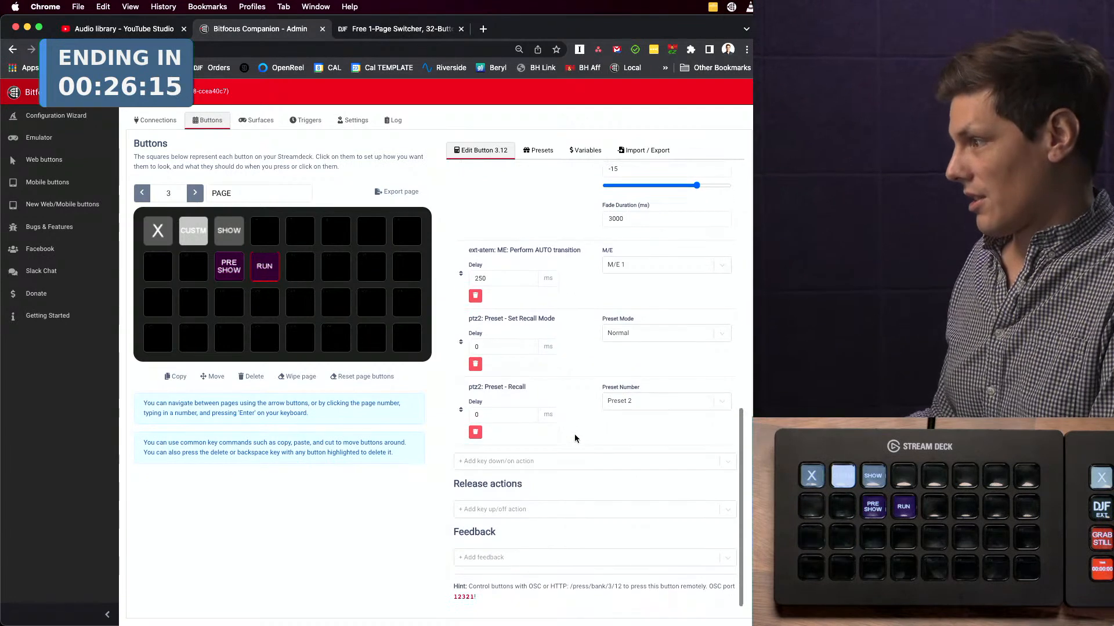
pyautogui.click(485, 414)
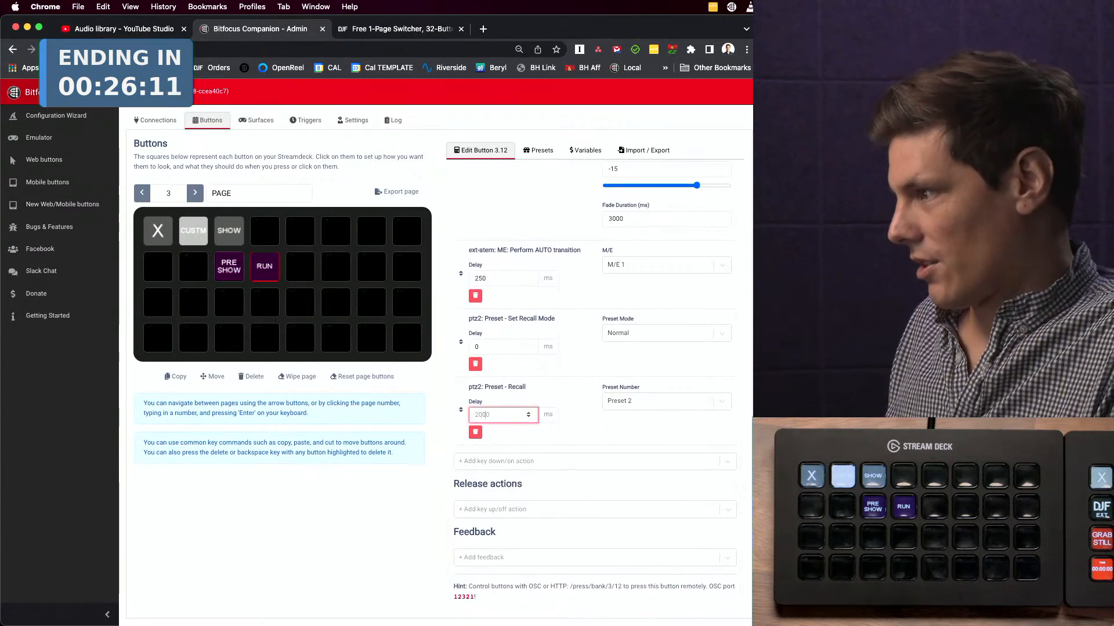
pyautogui.click(415, 480)
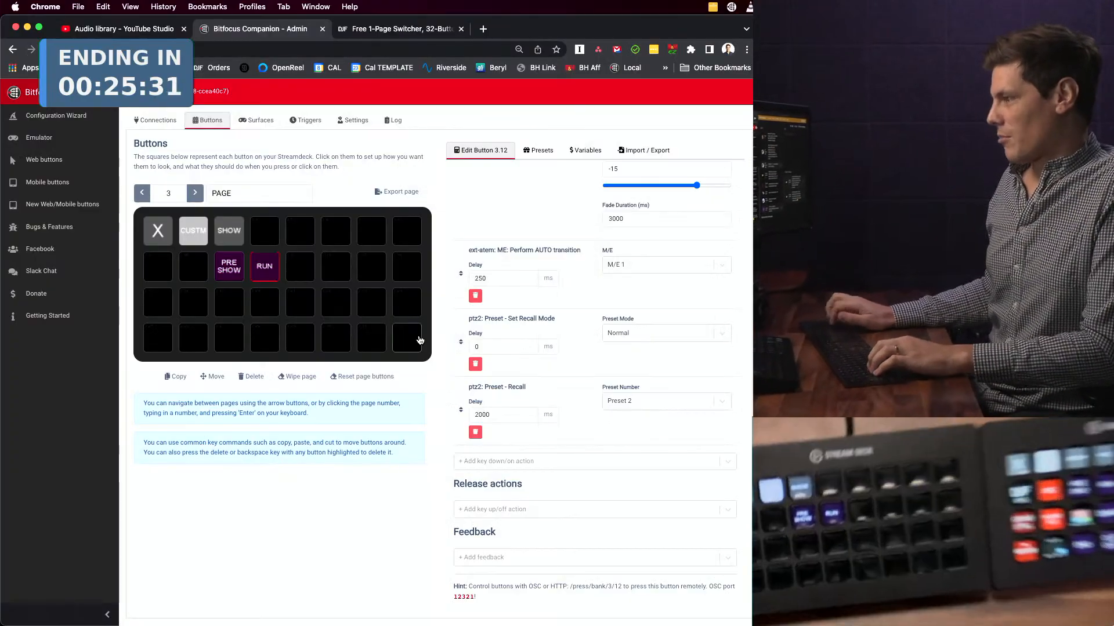
# - Add a second "ext-atem: Fairlight Audio: Set fader gain" press action to the end of the RUN button's actions
pyautogui.click(569, 467)
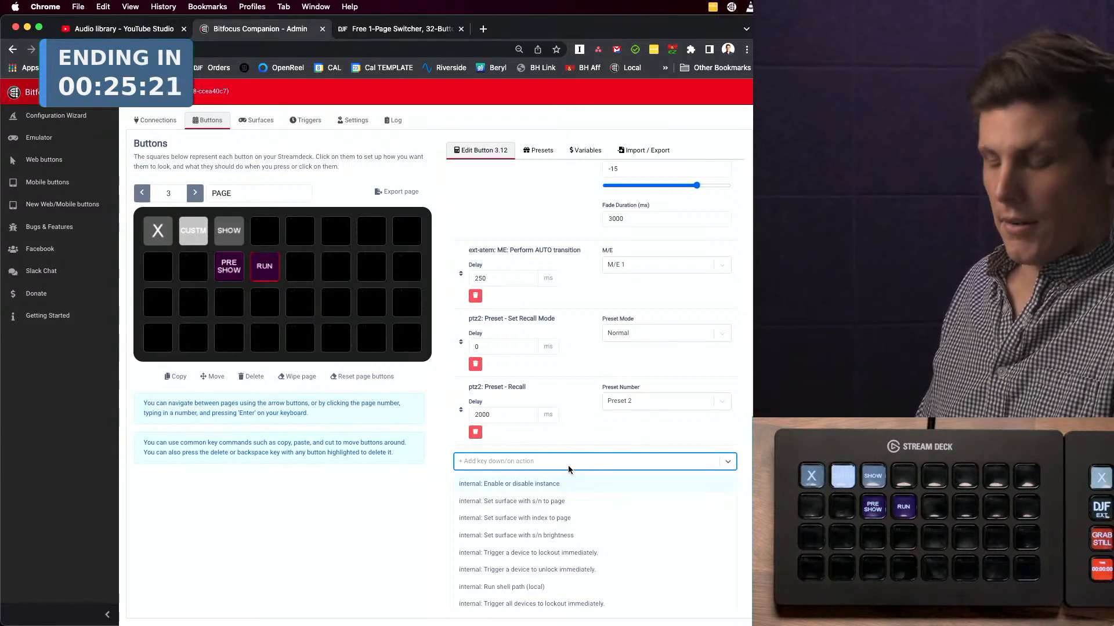
pyautogui.write('fair')
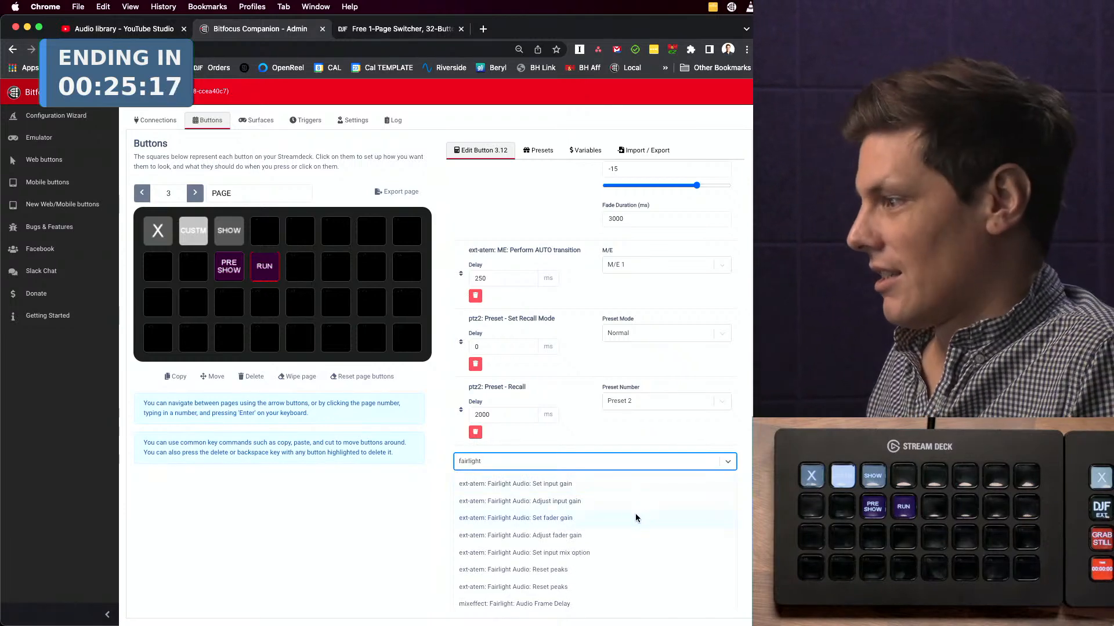
pyautogui.write('light')
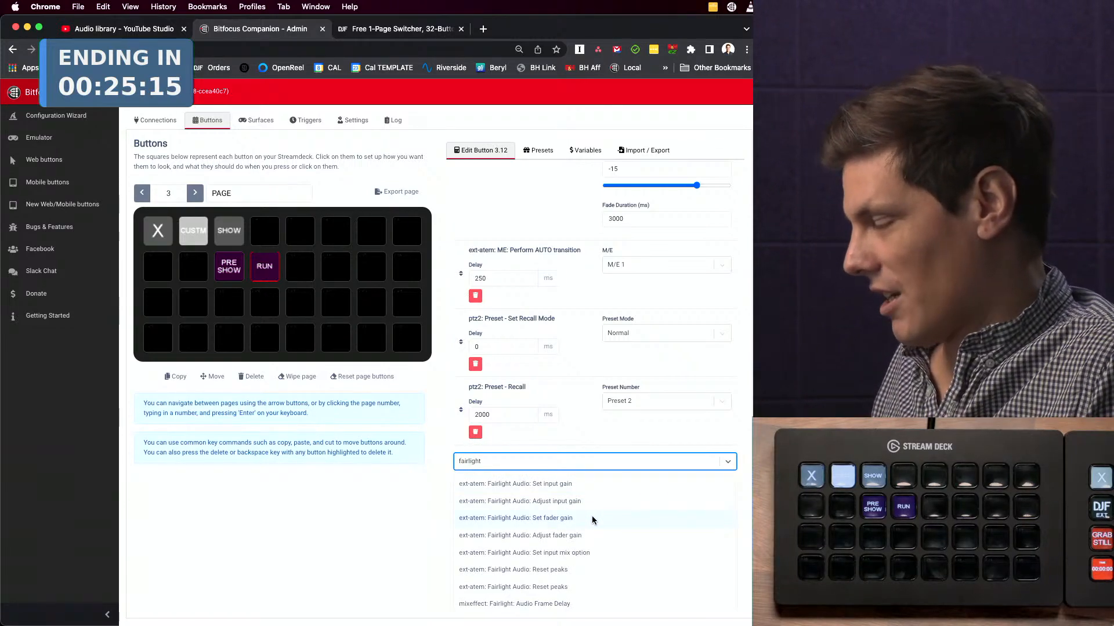
pyautogui.click(591, 516)
# - Set the new fader gain action to input VLC, fader level -100 and fade duration 8000 ms
pyautogui.scroll(-3, 588, 528)
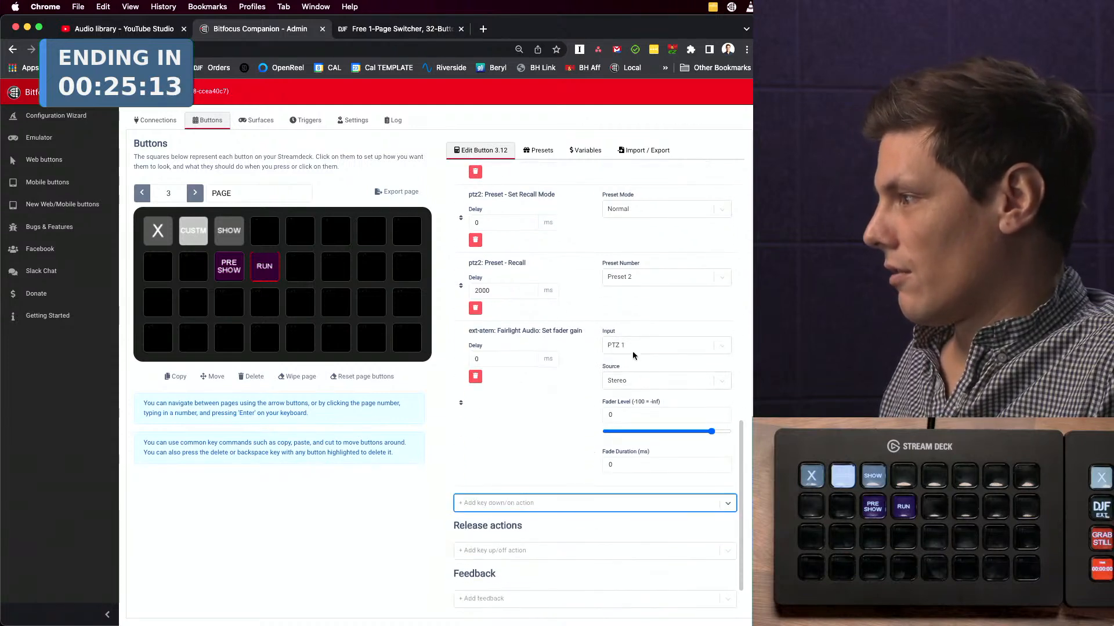
pyautogui.click(635, 343)
pyautogui.click(636, 450)
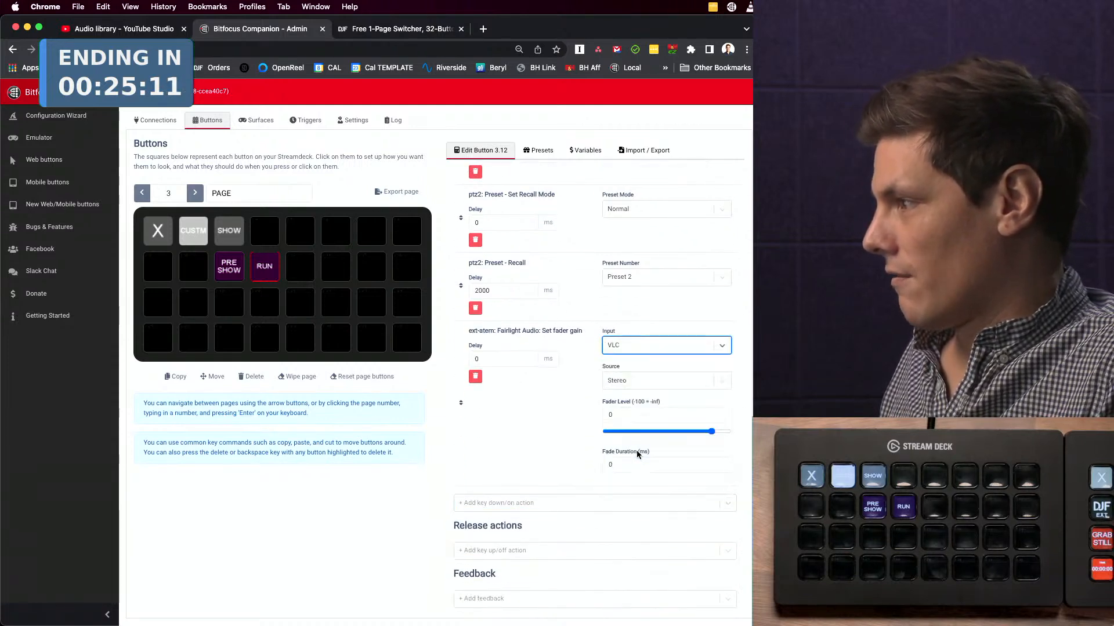
pyautogui.click(636, 414)
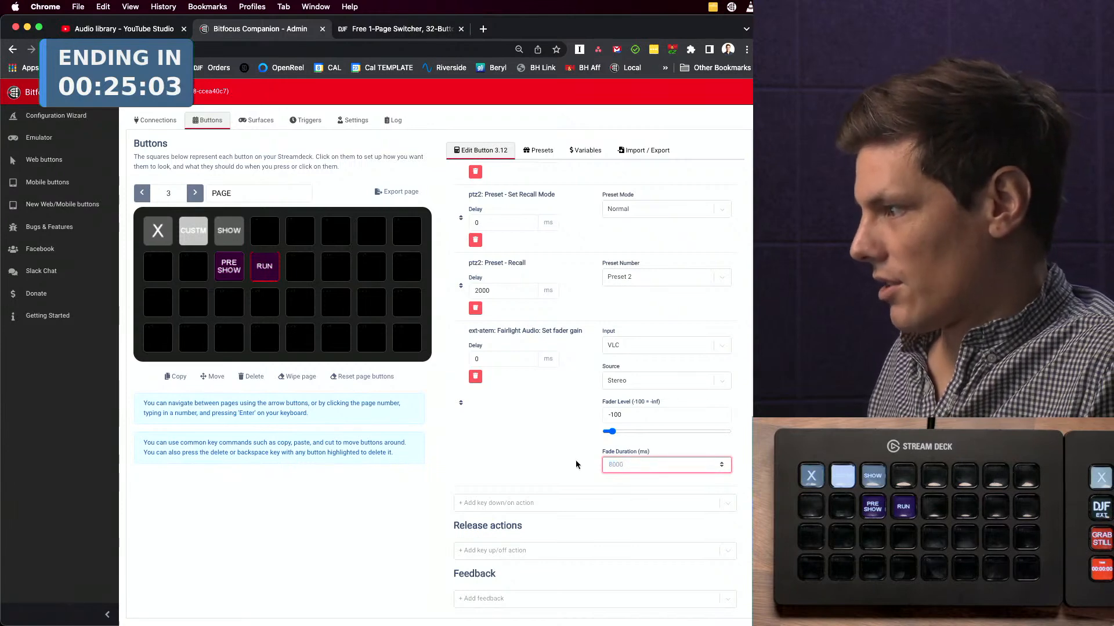
pyautogui.click(531, 430)
pyautogui.scroll(13, 530, 430)
pyautogui.scroll(-13, 567, 447)
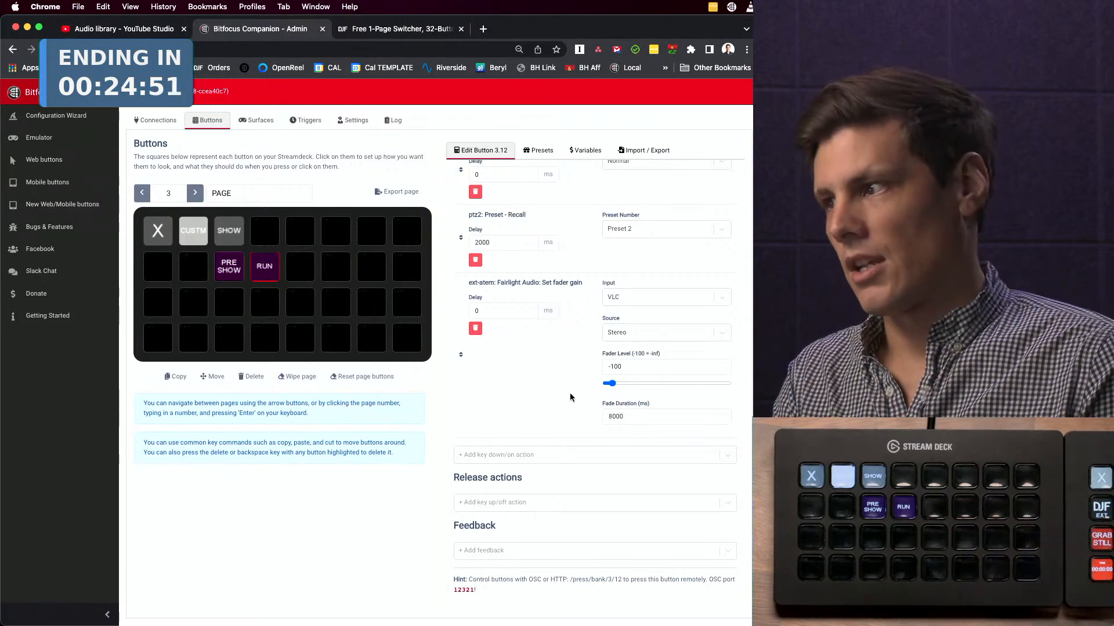
# - Switch to VLC media player and examine the playlist options in its full preferences, cancelling without changes
pyautogui.press('super+Tab')
pyautogui.press('super+Tab')
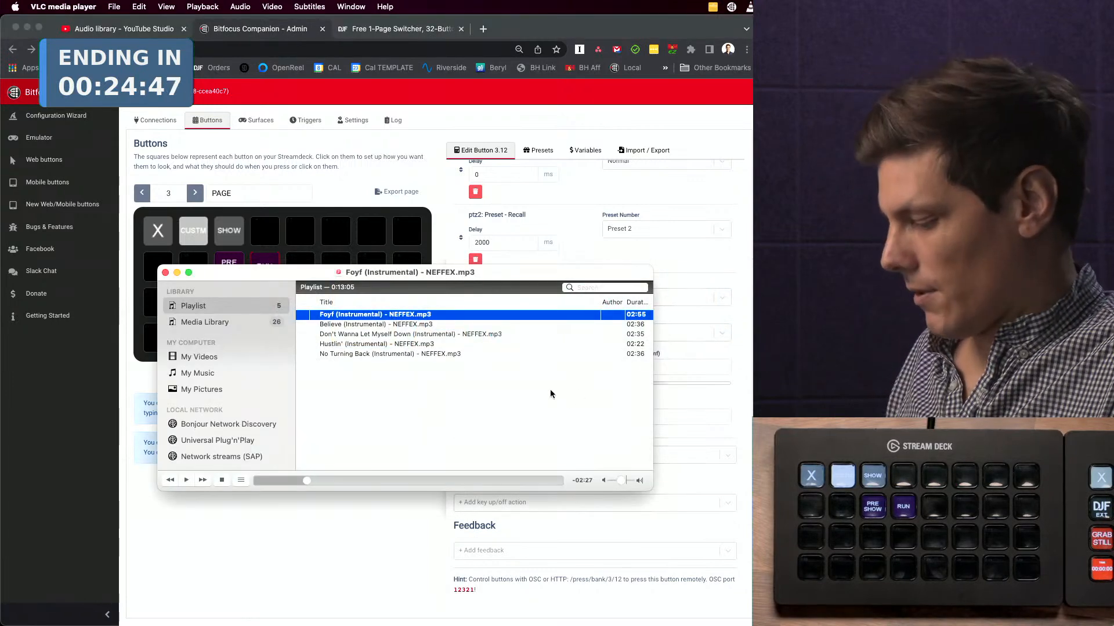
pyautogui.press('super+comma')
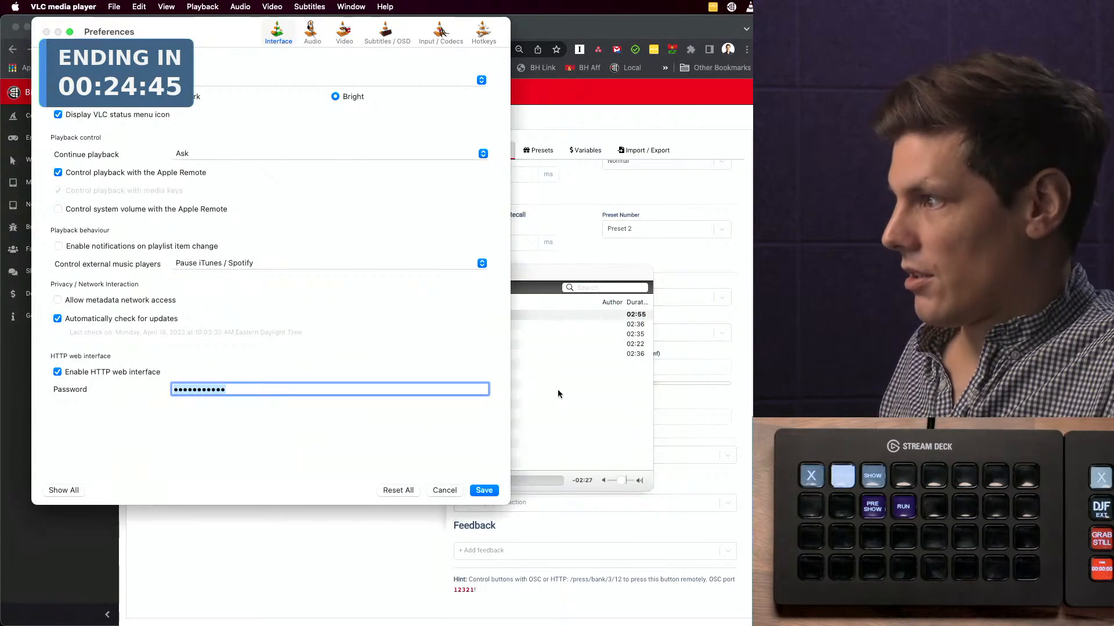
pyautogui.click(86, 6)
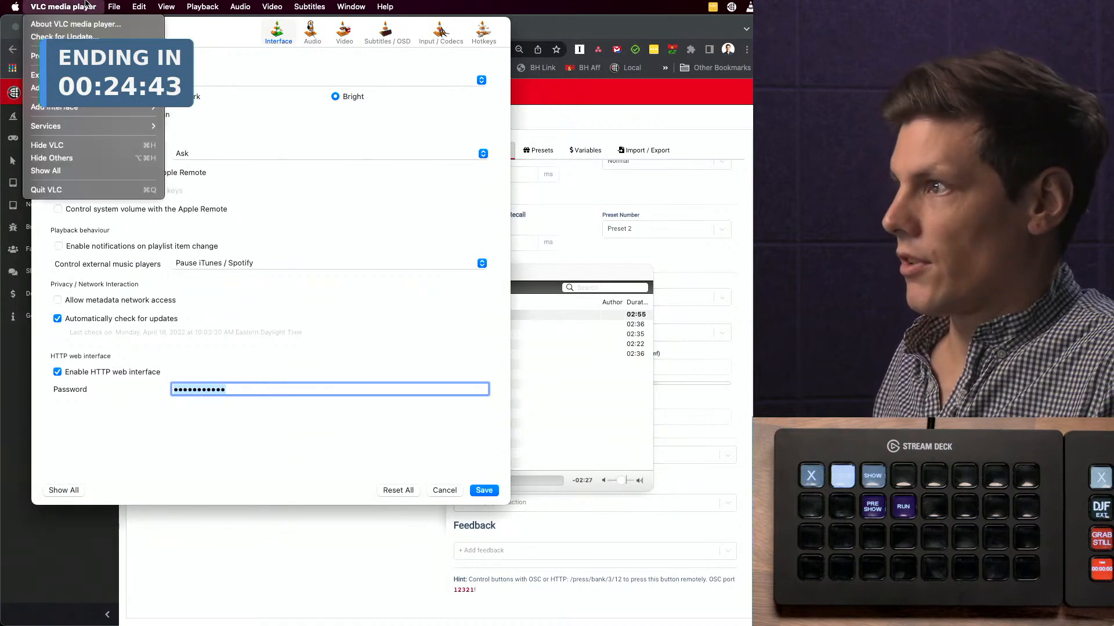
pyautogui.click(66, 3)
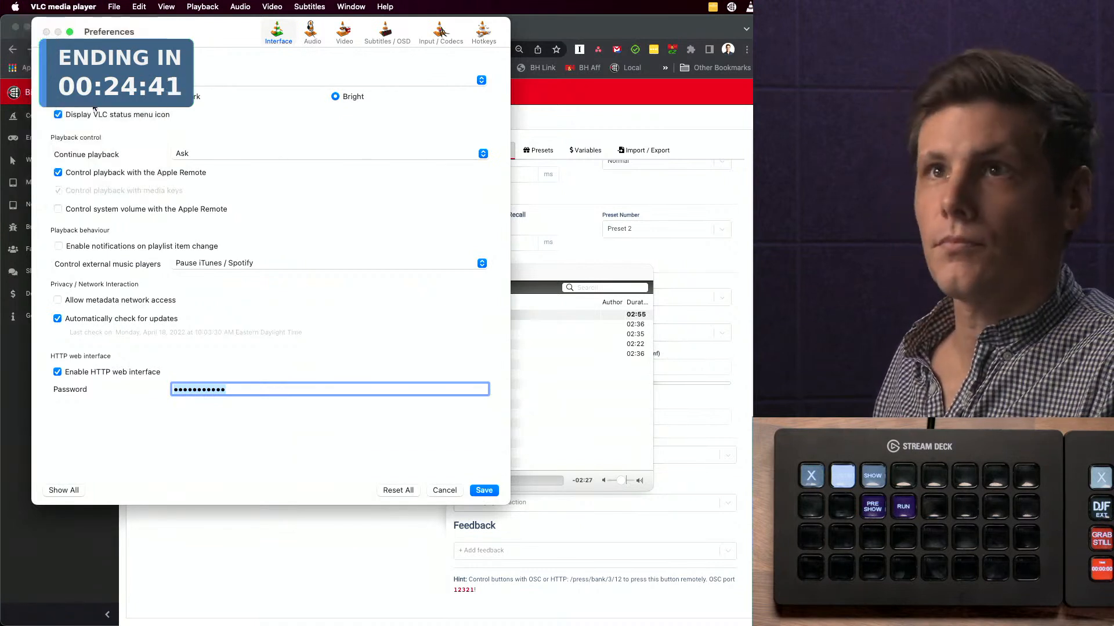
pyautogui.click(63, 490)
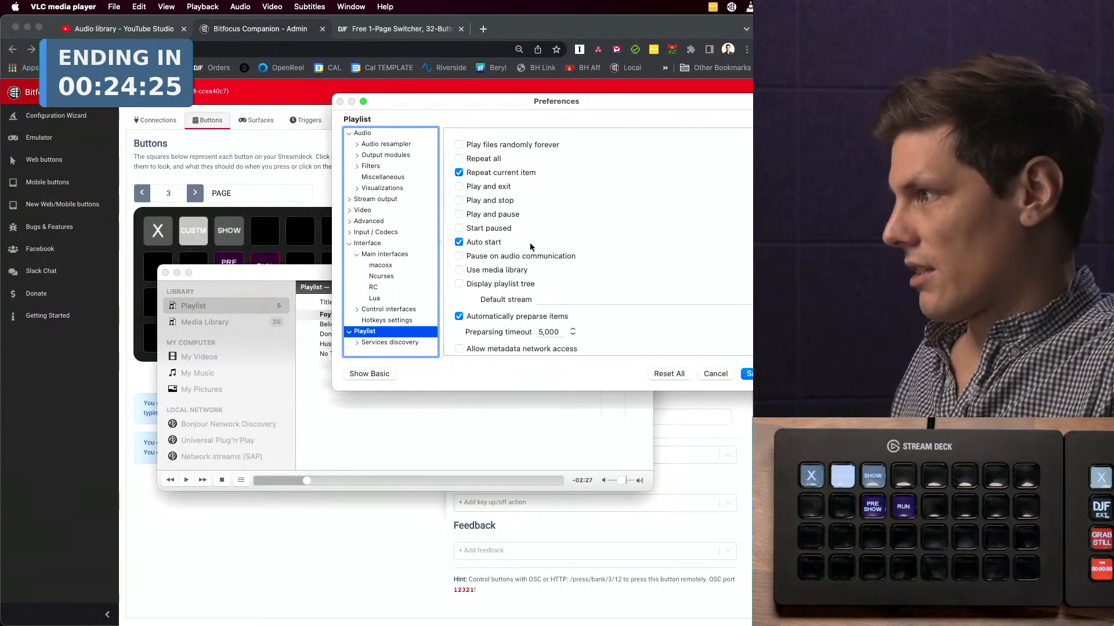
pyautogui.click(714, 373)
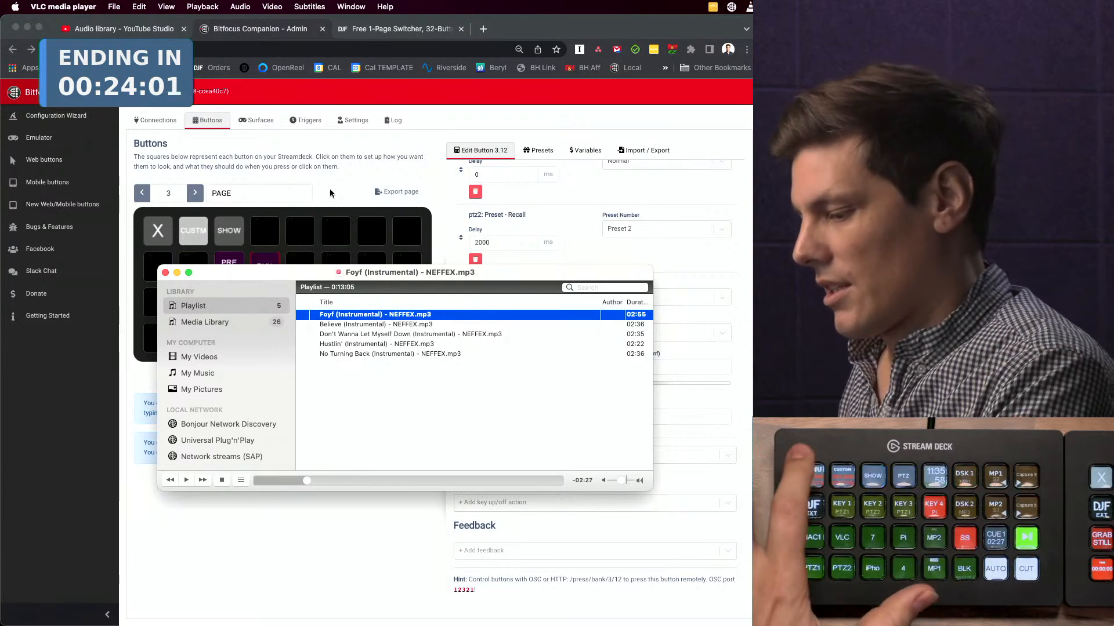
# - Return to Companion in Chrome and add the "ext-vlc: Stop" press action to the end of the RUN button's actions
pyautogui.click(330, 191)
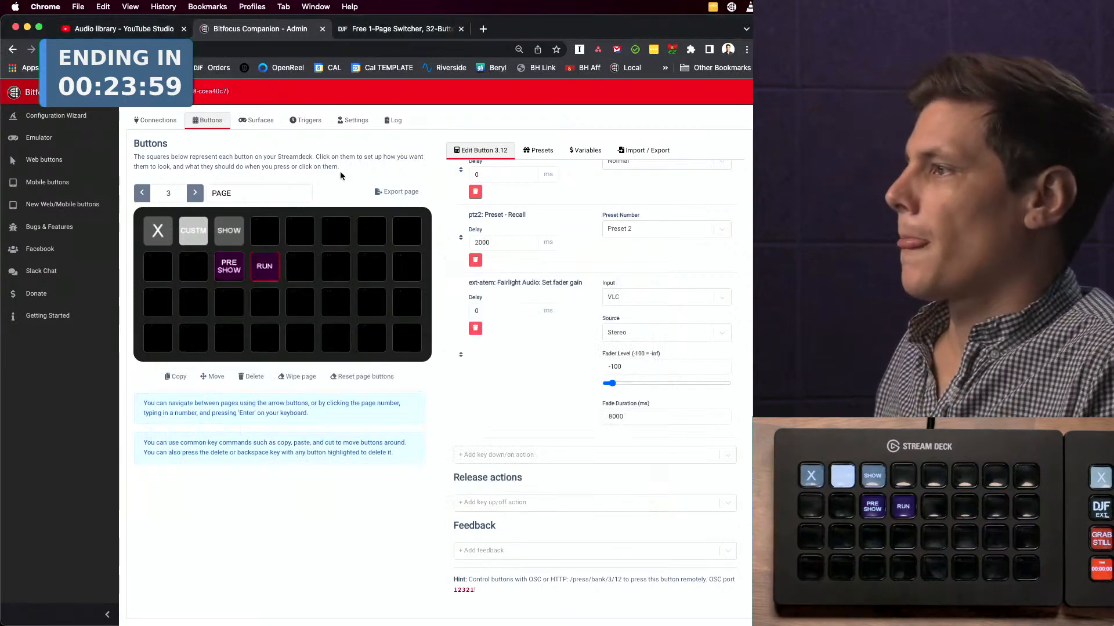
pyautogui.press('super+Tab')
pyautogui.press('super+shift+Tab')
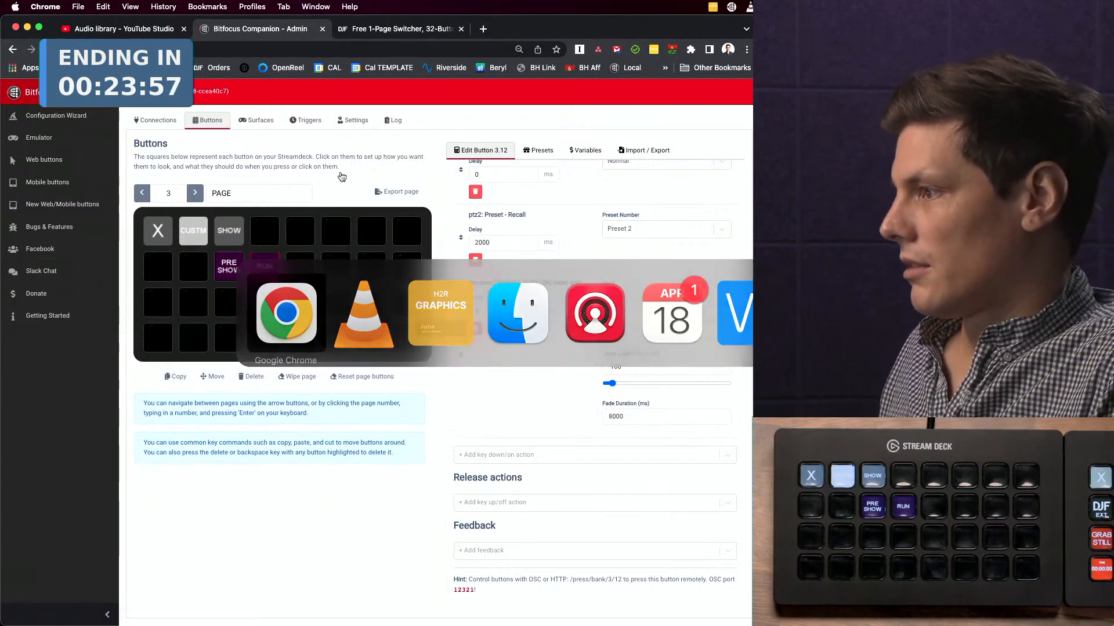
pyautogui.click(534, 455)
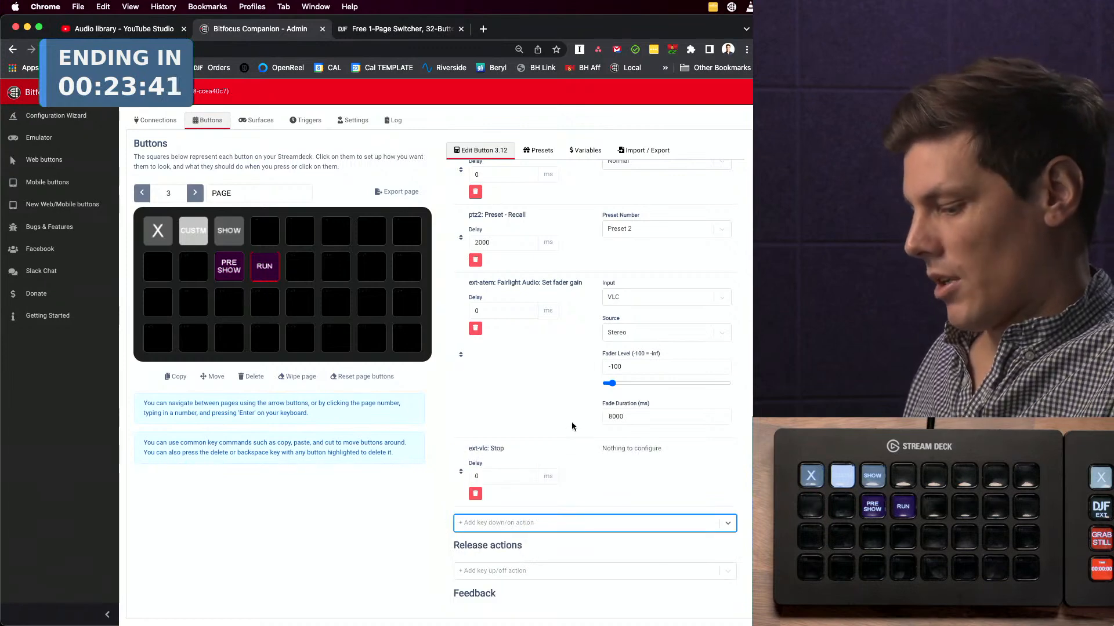
# - Set the delay of the RUN button's "ext-vlc: Stop" action to 8000 ms
pyautogui.press('super+Tab')
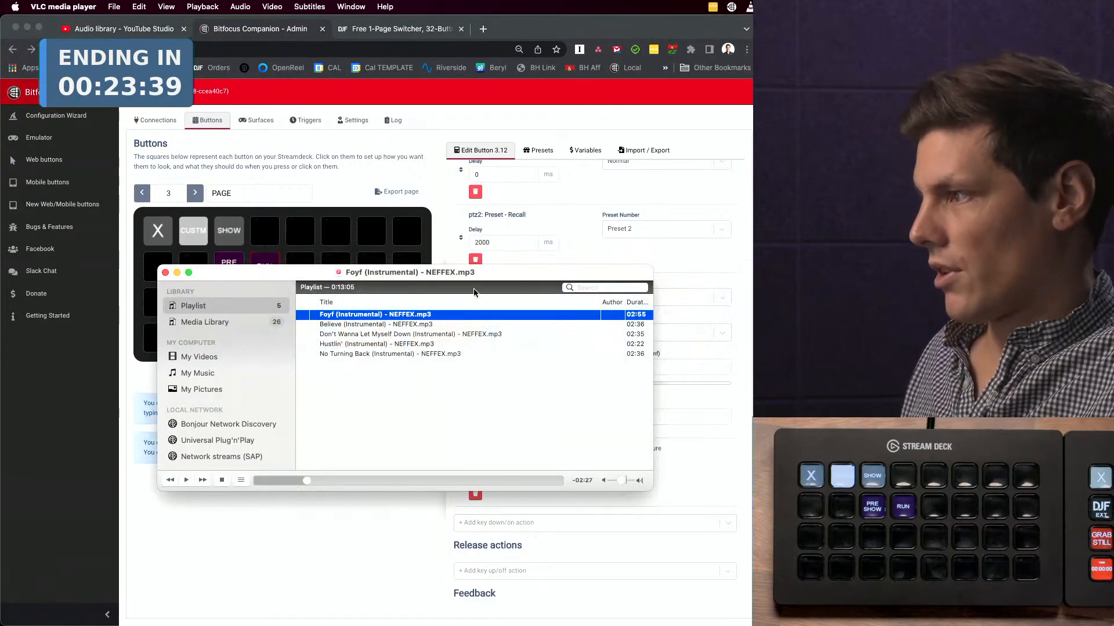
pyautogui.press('super+Tab')
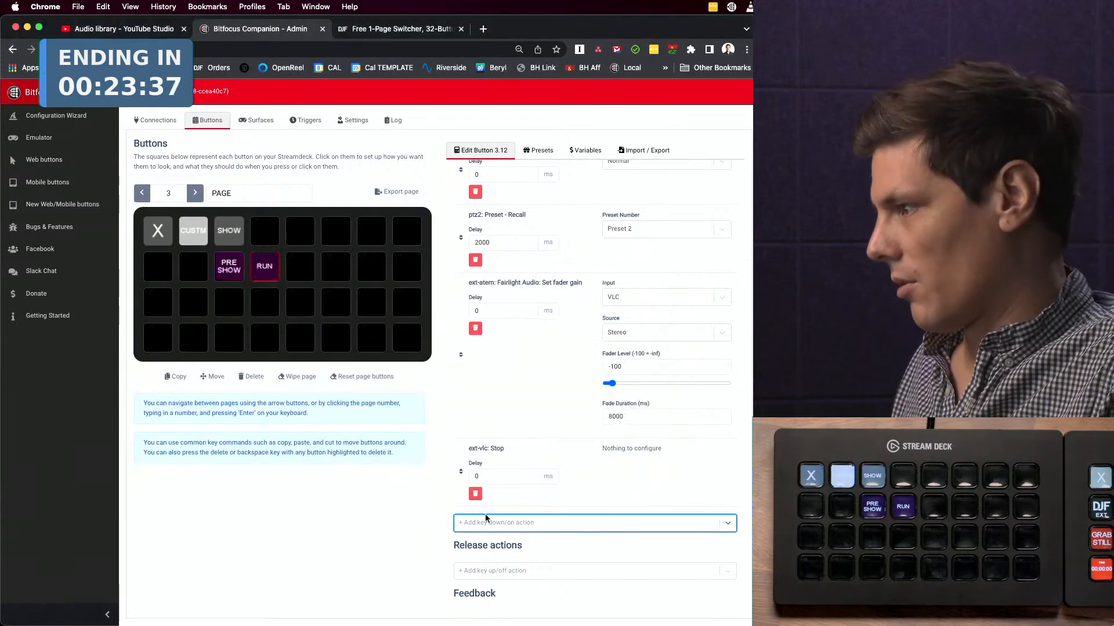
pyautogui.scroll(2, 577, 476)
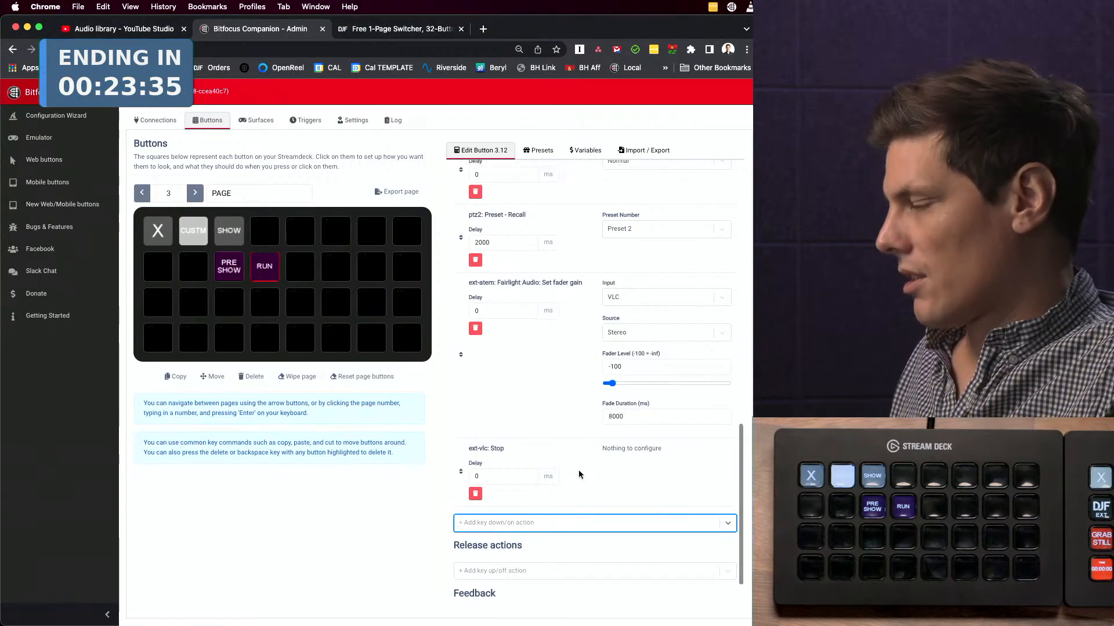
pyautogui.scroll(2, 577, 459)
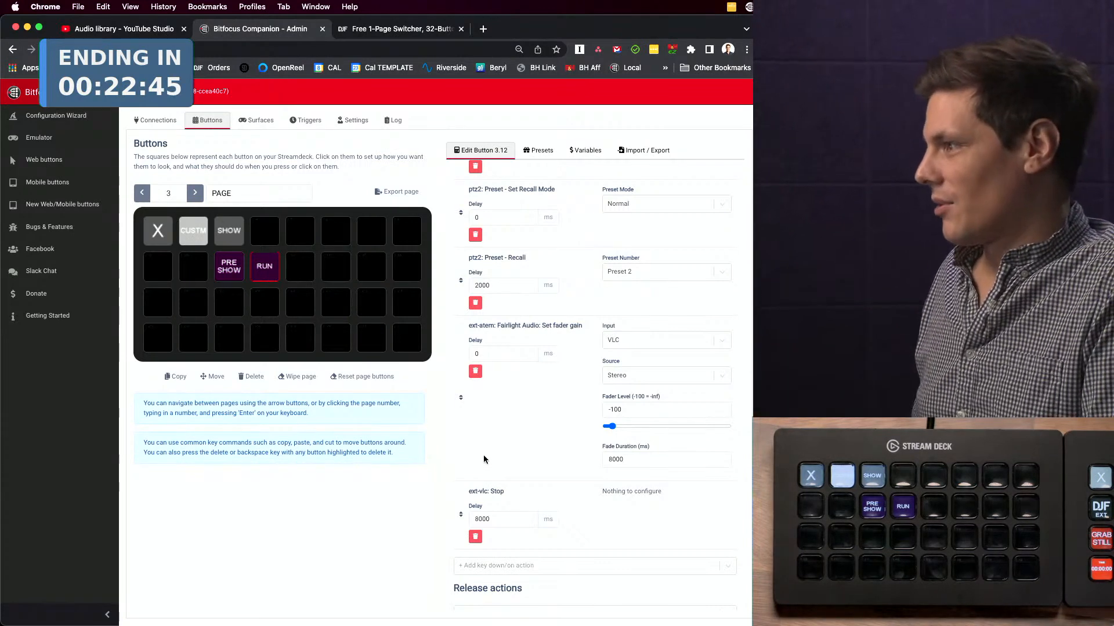
# - Review the RUN button's Relative Delays option and the order and delays of all its press actions
pyautogui.scroll(1, 541, 429)
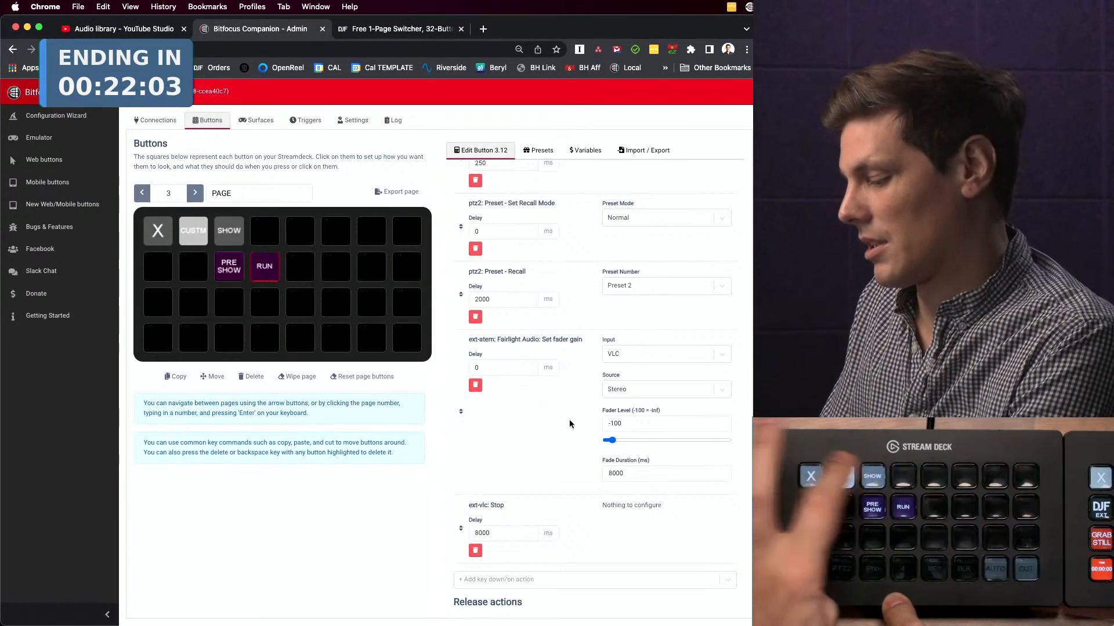
pyautogui.scroll(1, 569, 421)
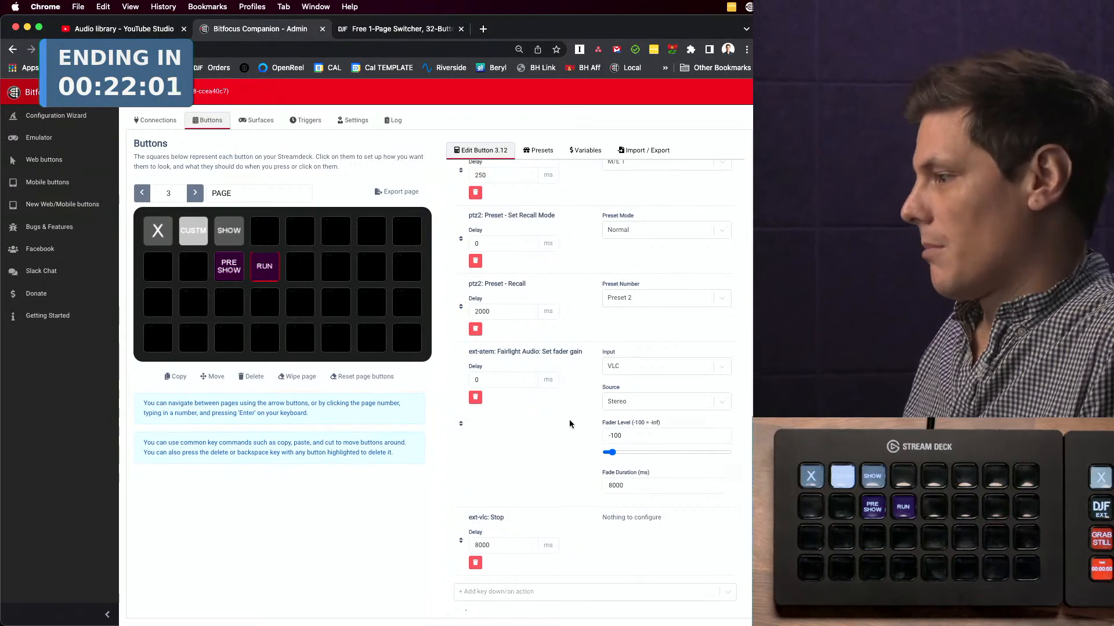
pyautogui.scroll(10, 586, 360)
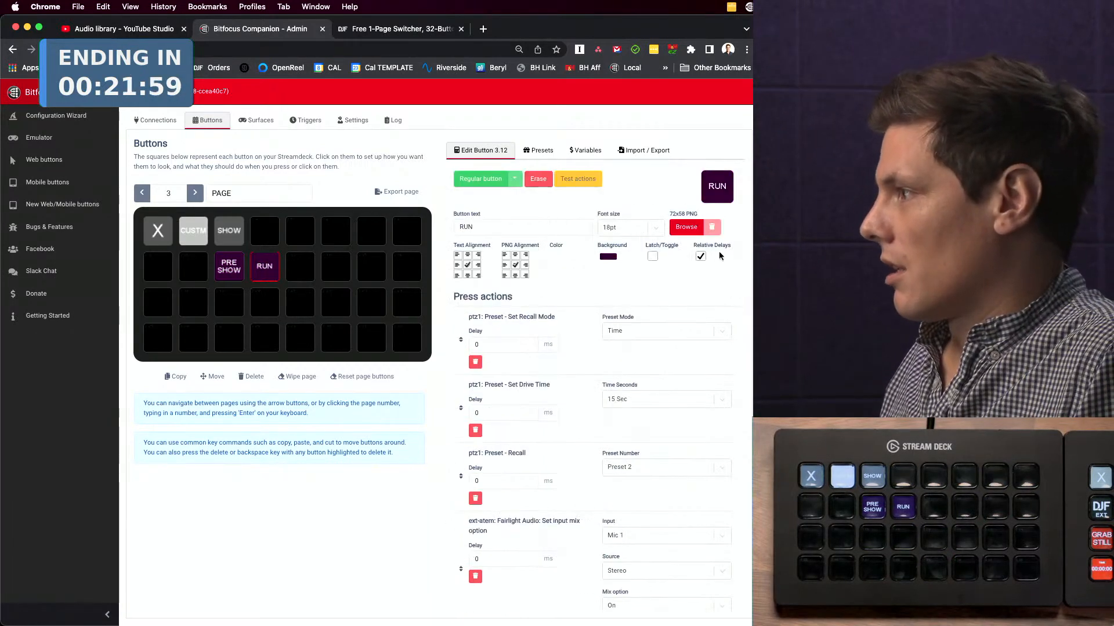
pyautogui.scroll(-5, 569, 398)
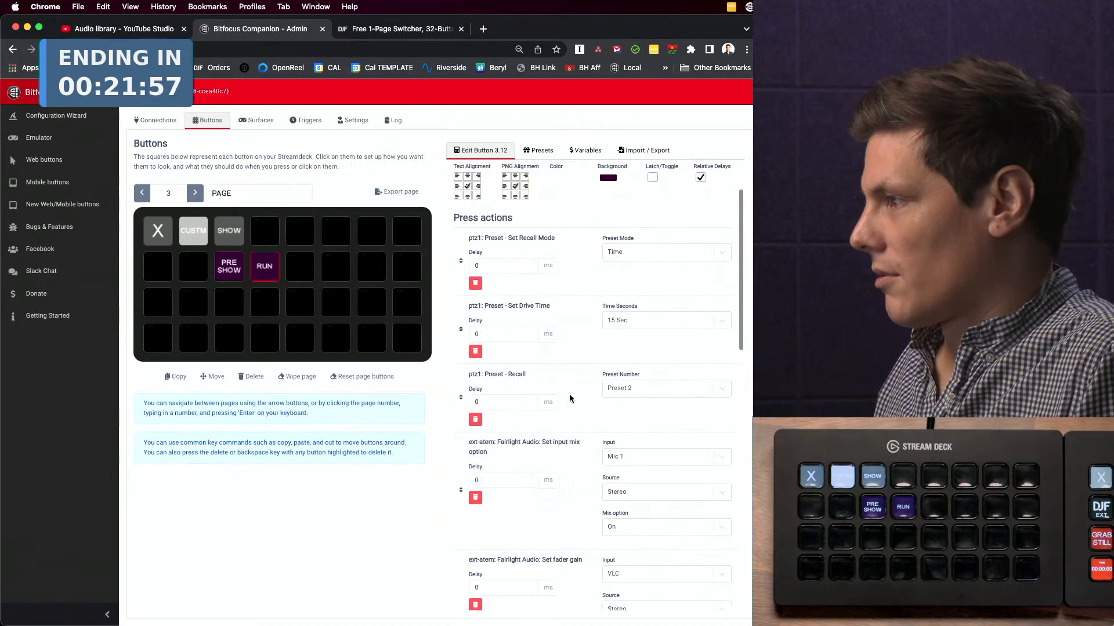
pyautogui.scroll(-10, 569, 398)
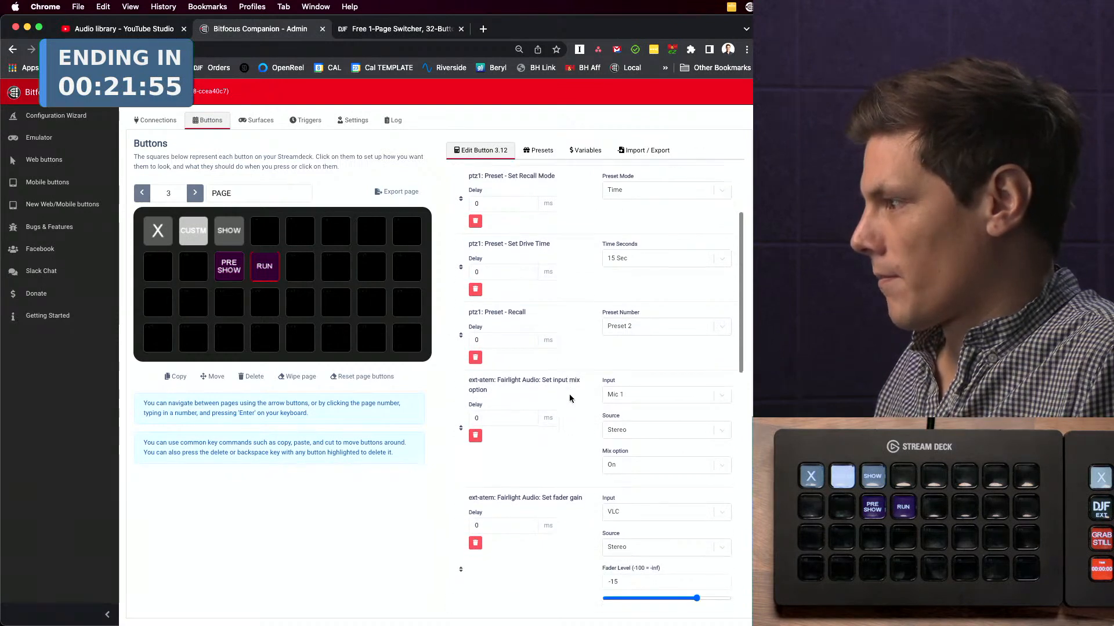
pyautogui.scroll(-8, 570, 399)
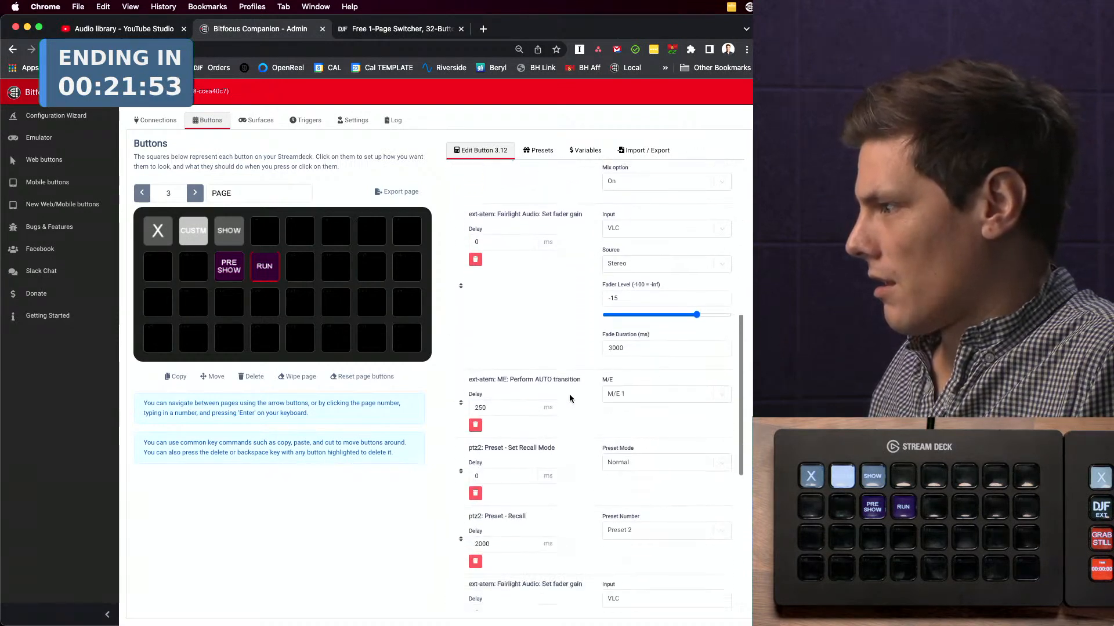
pyautogui.scroll(-2, 570, 399)
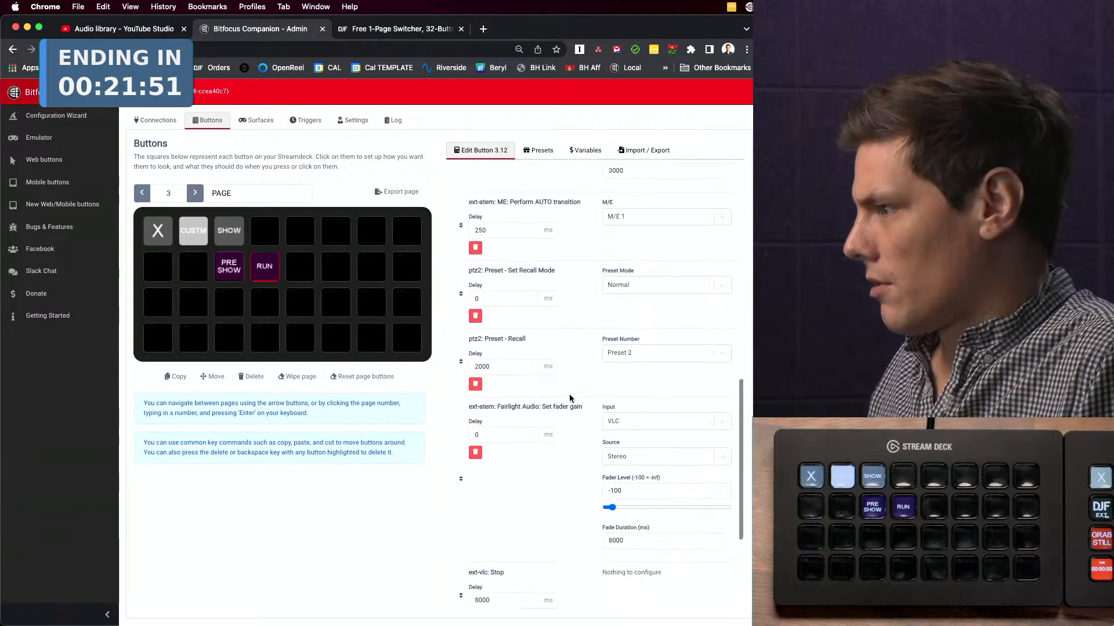
pyautogui.scroll(5, 588, 501)
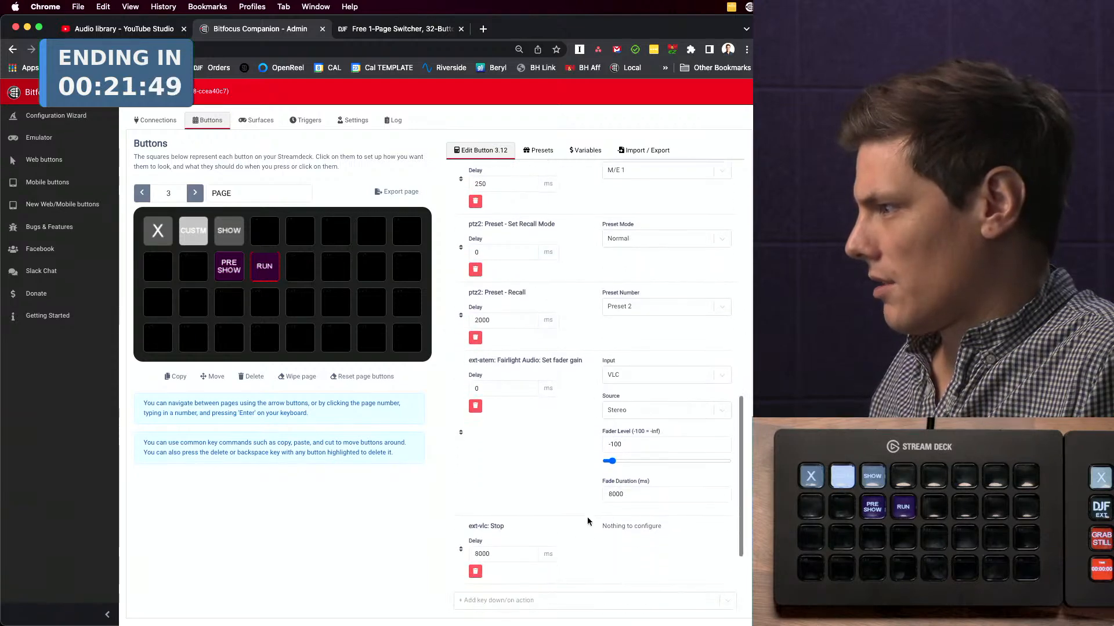
pyautogui.scroll(20, 587, 520)
pyautogui.scroll(-8, 588, 521)
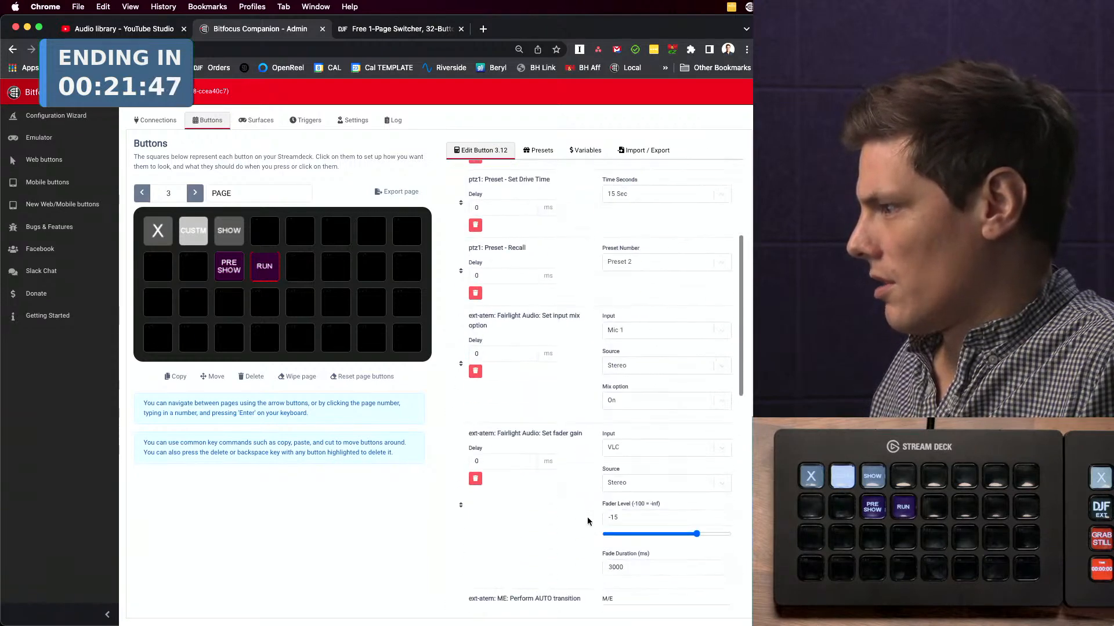
pyautogui.scroll(-5, 588, 521)
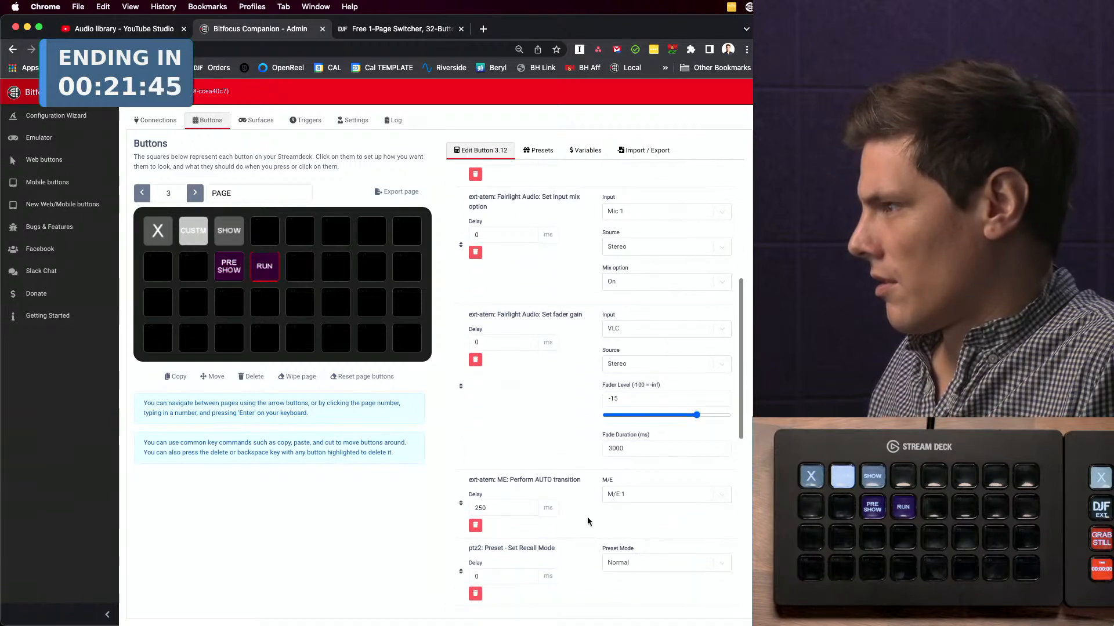
pyautogui.scroll(-4, 588, 521)
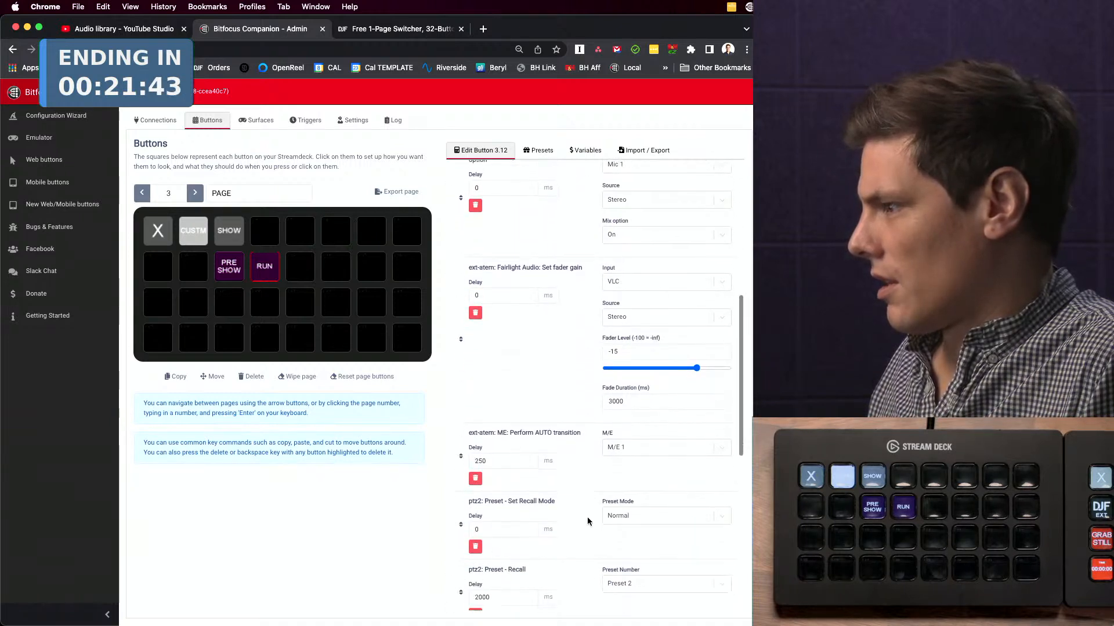
# - Set the delay of the RUN button's second VLC "Fairlight Audio: Set fader gain" action, with fader level -100, to 3000 ms
pyautogui.scroll(-4, 588, 521)
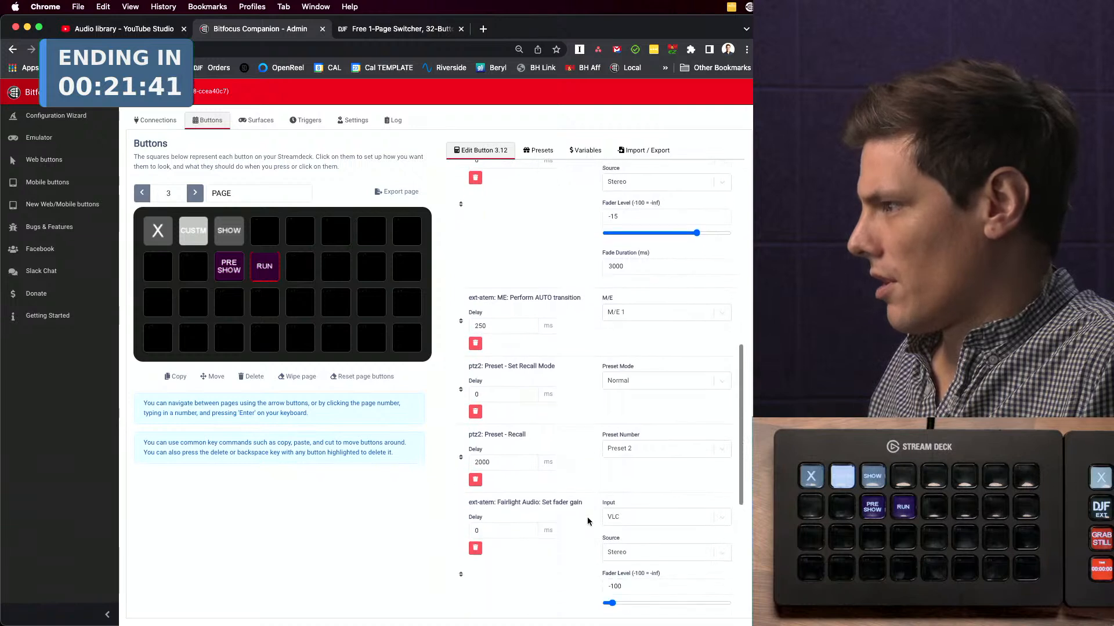
pyautogui.scroll(-3, 587, 520)
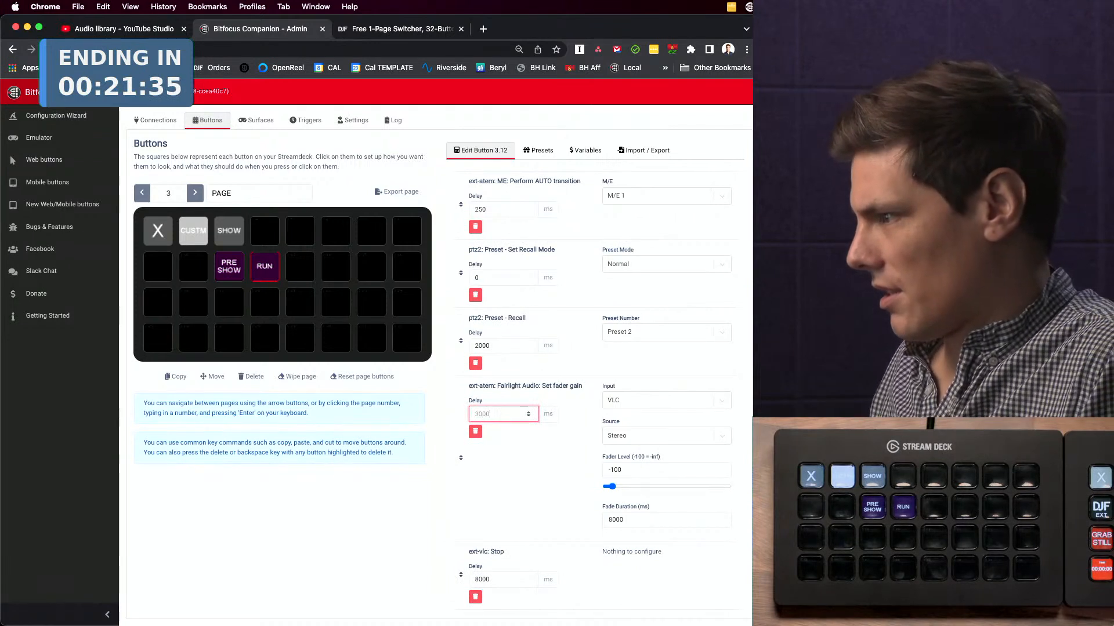
# - Review the order, delays and fade durations of the RUN button's press actions through the final "ext-vlc: Stop" action
pyautogui.scroll(8, 577, 366)
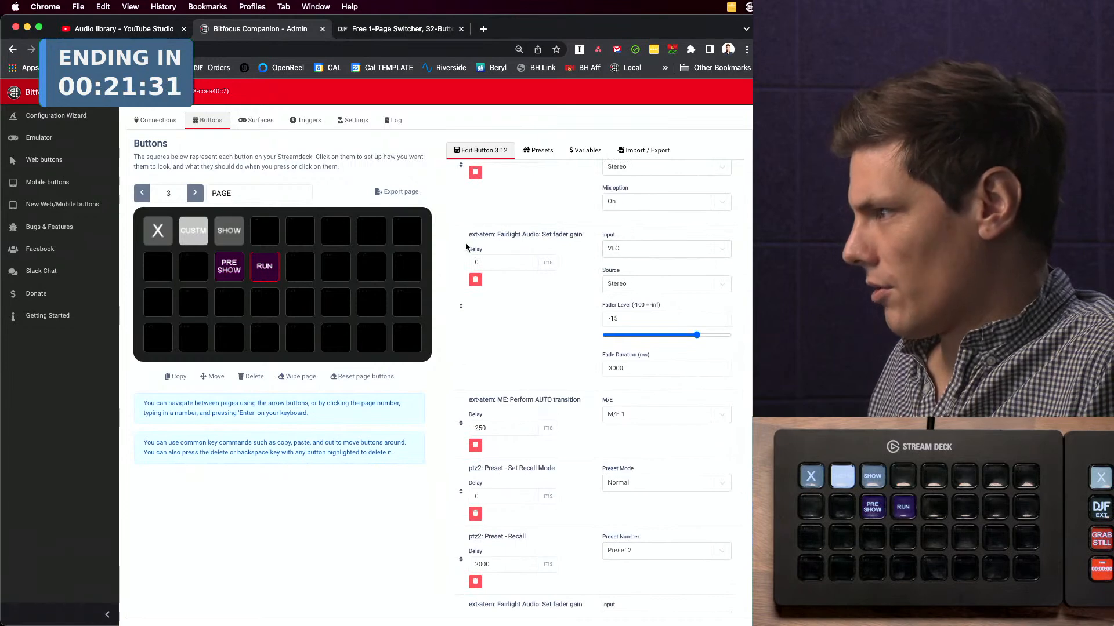
pyautogui.scroll(5, 551, 290)
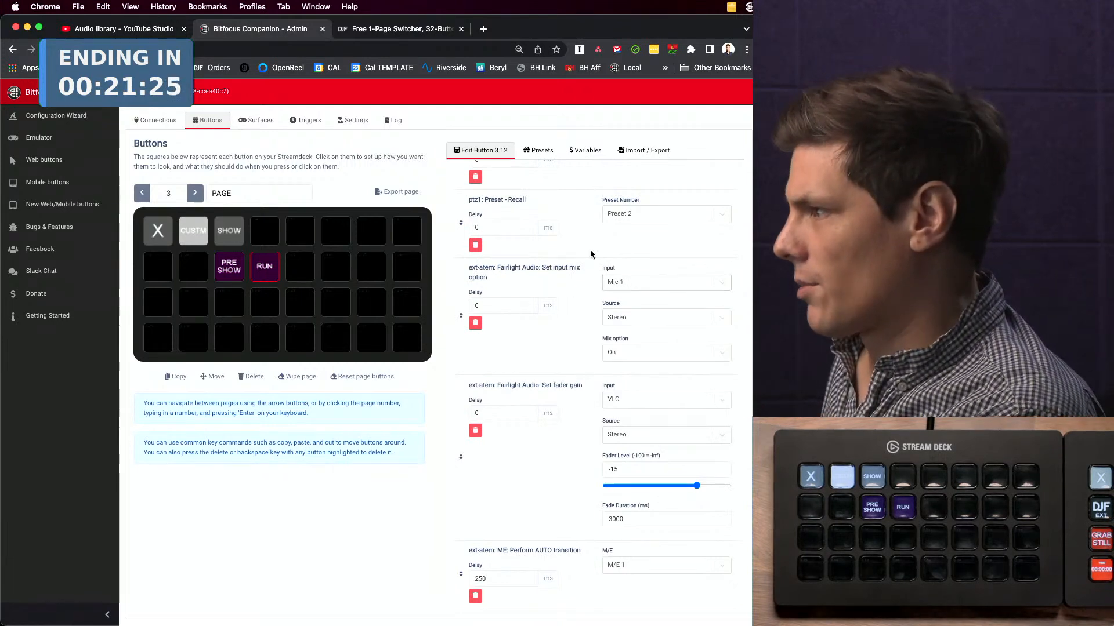
pyautogui.scroll(-3, 586, 242)
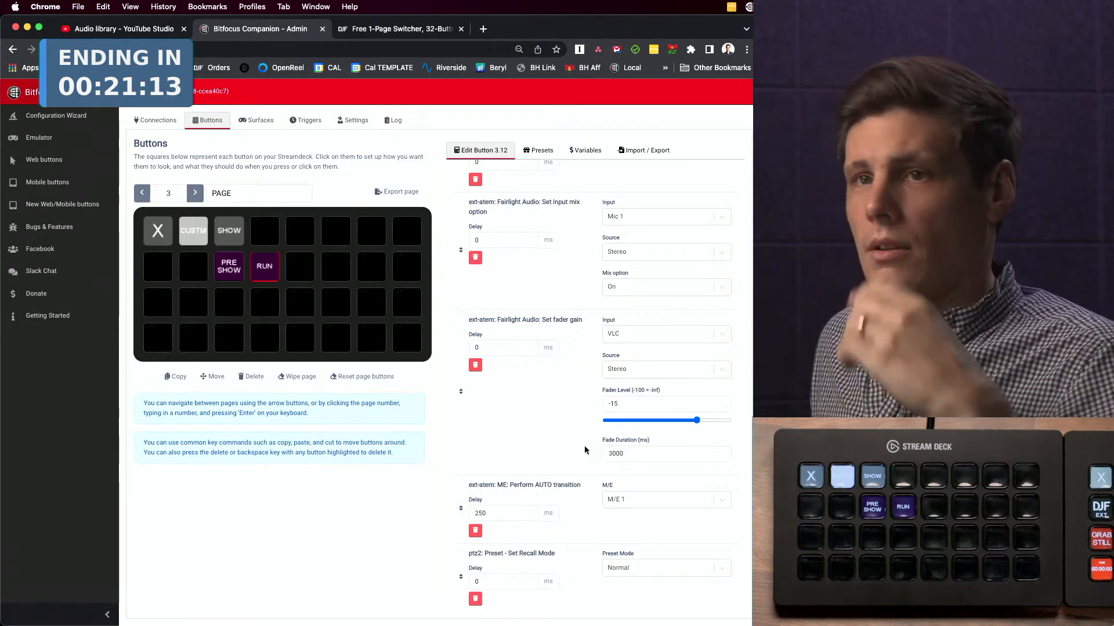
pyautogui.scroll(-5, 586, 450)
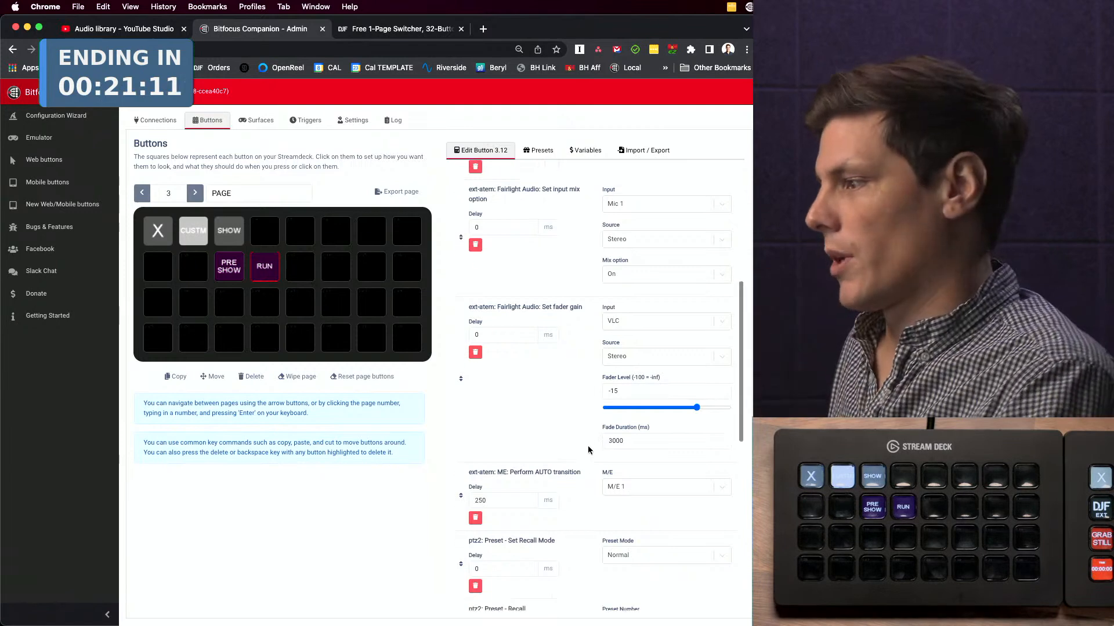
pyautogui.scroll(-3, 587, 447)
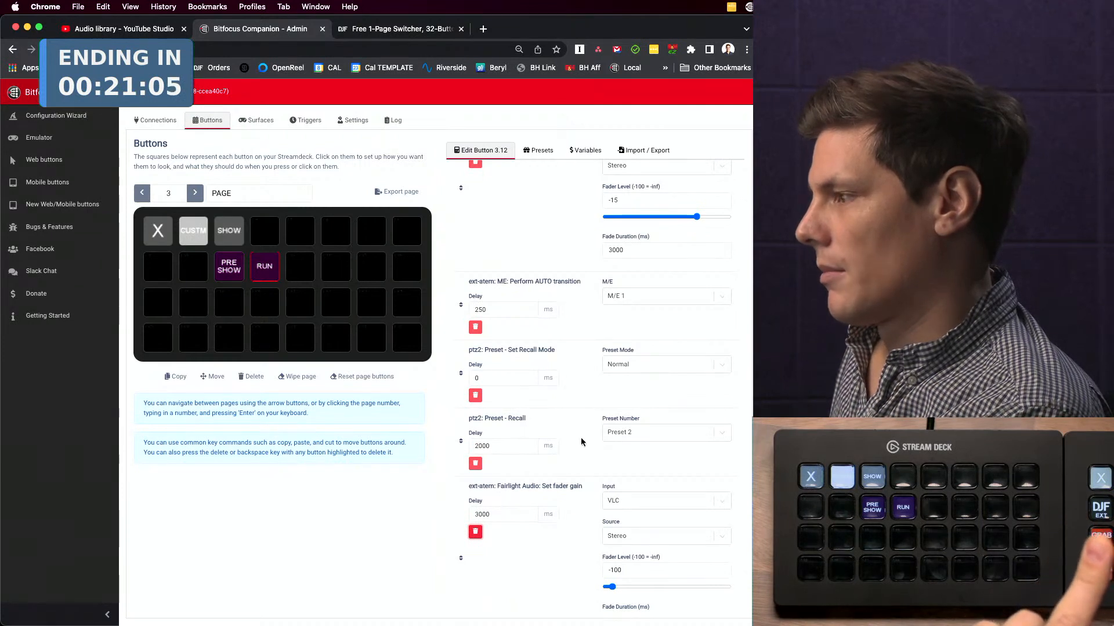
pyautogui.scroll(-1, 582, 442)
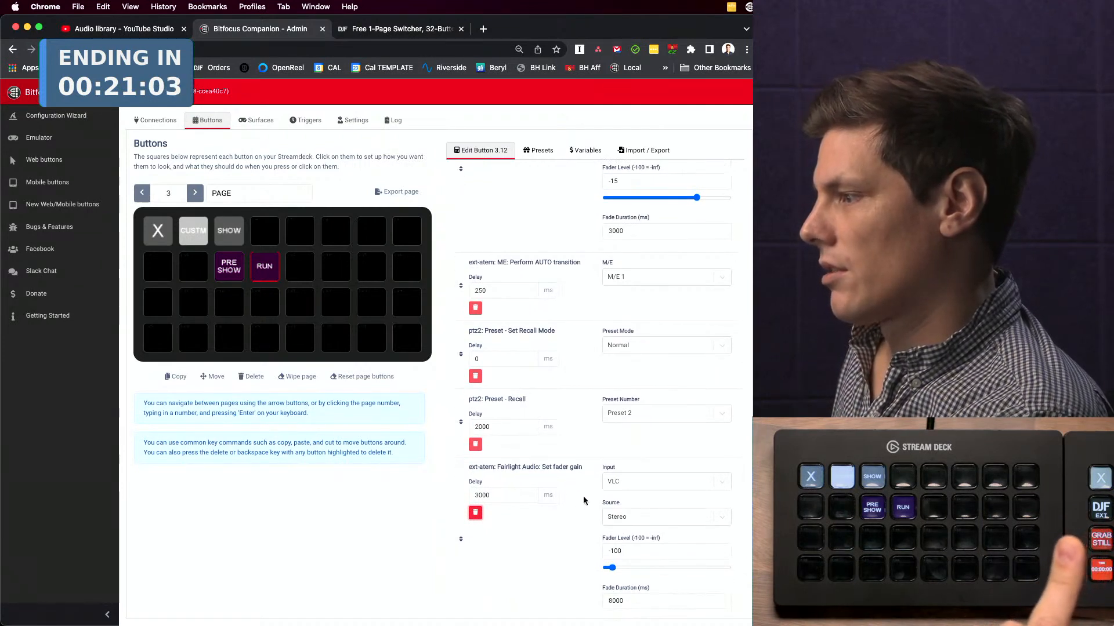
pyautogui.scroll(-2, 561, 496)
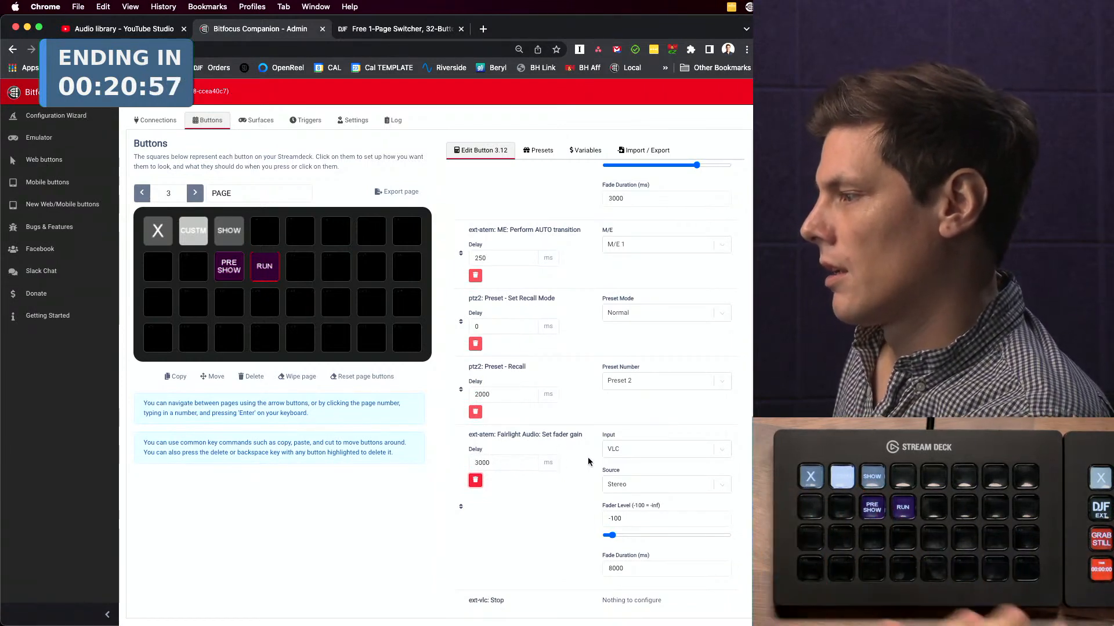
pyautogui.scroll(3, 589, 462)
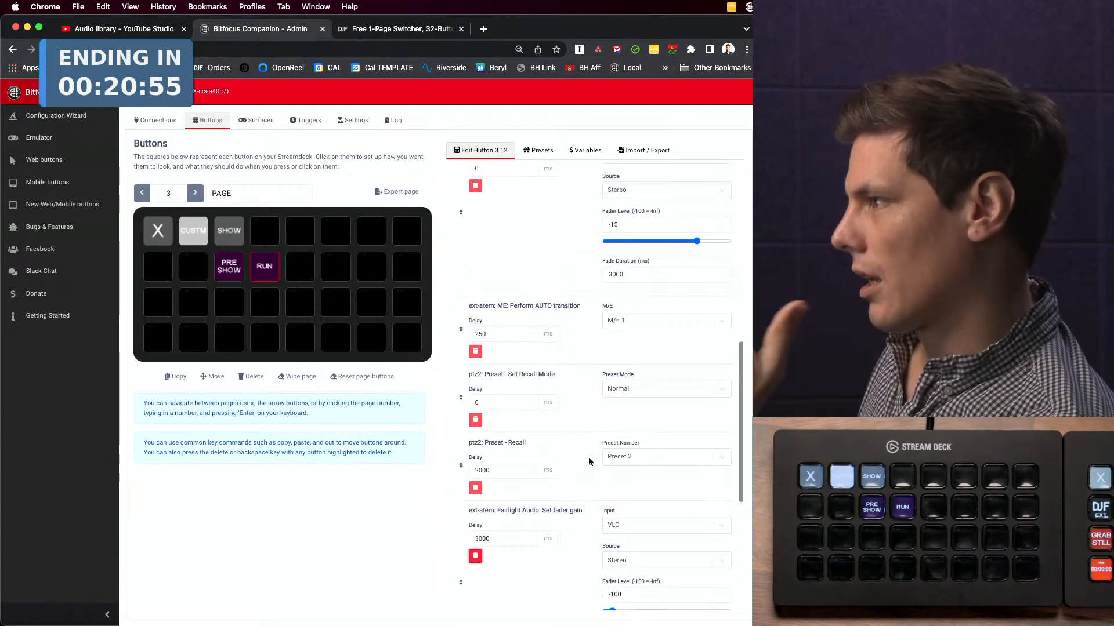
pyautogui.scroll(-4, 589, 462)
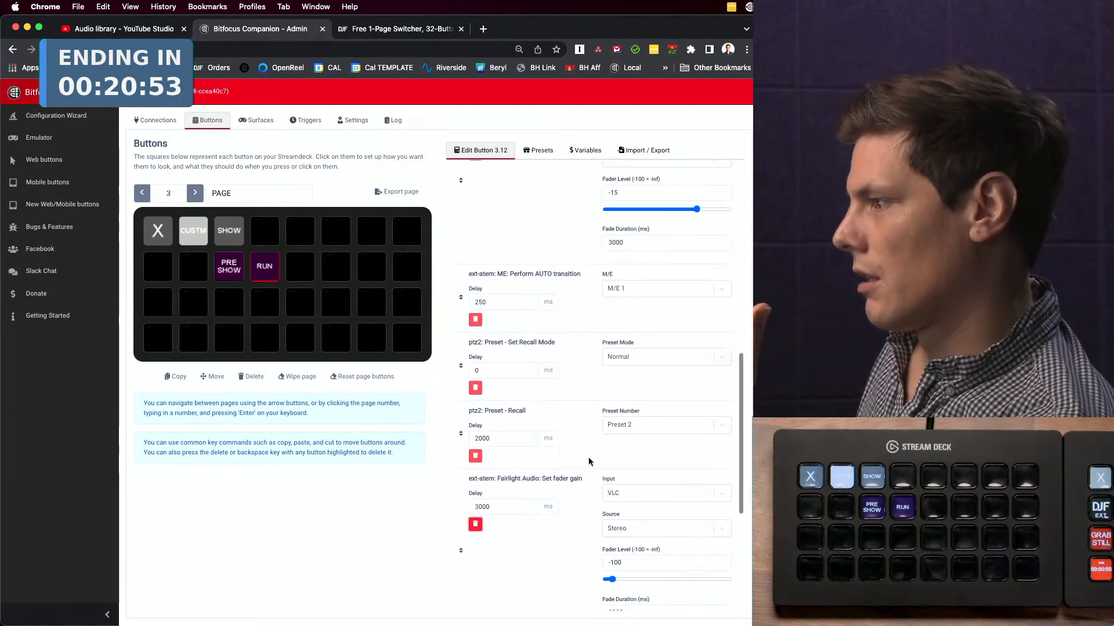
pyautogui.rightClick(589, 461)
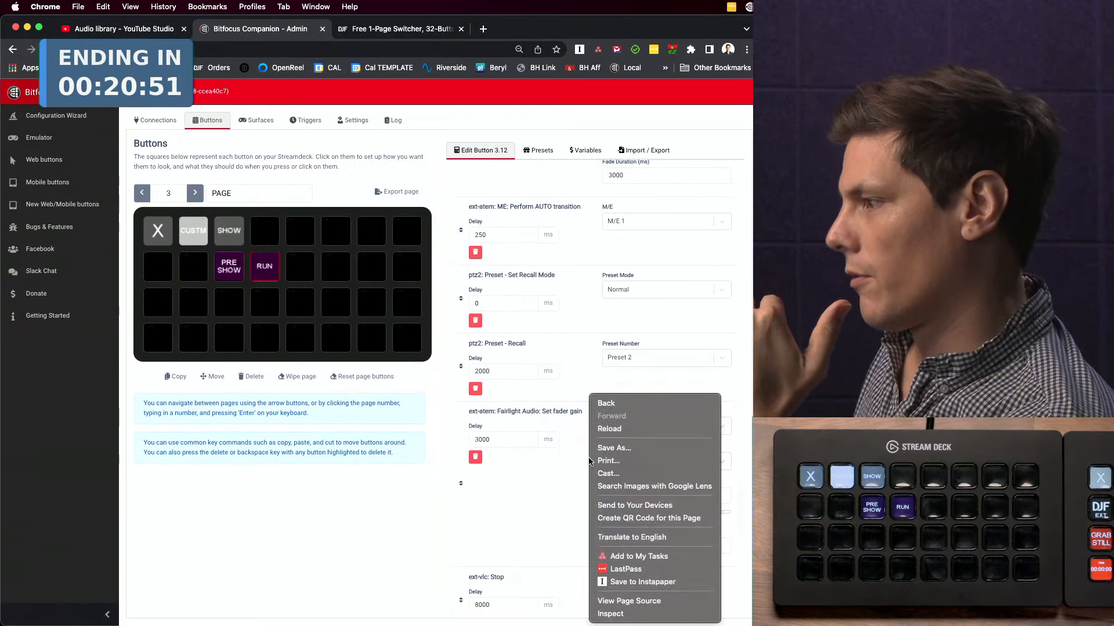
pyautogui.click(541, 476)
pyautogui.scroll(-3, 546, 482)
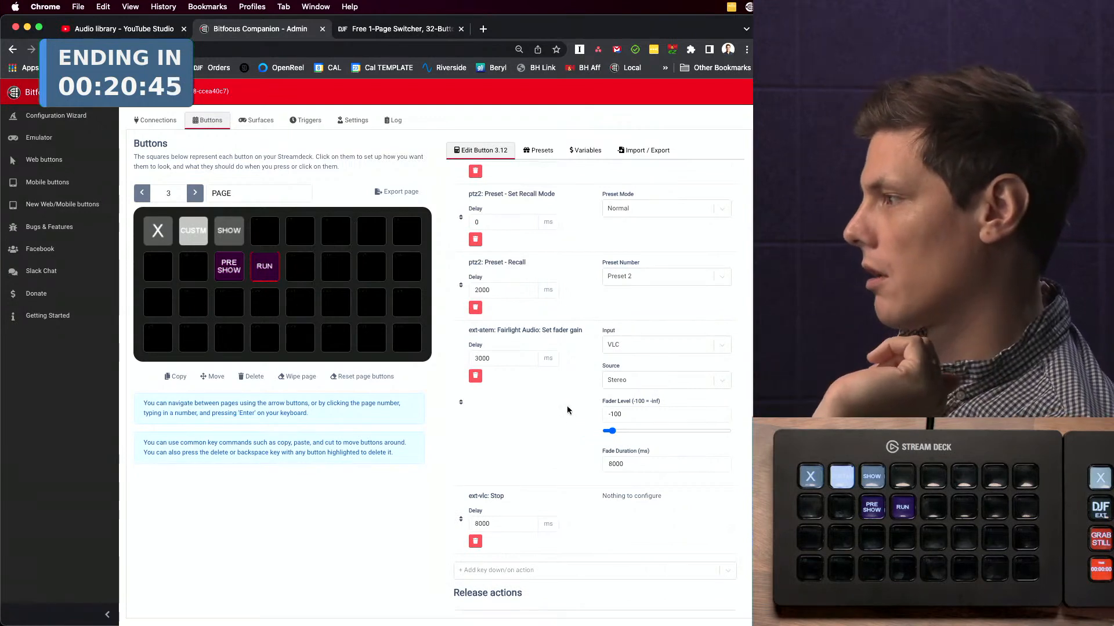
pyautogui.scroll(10, 567, 410)
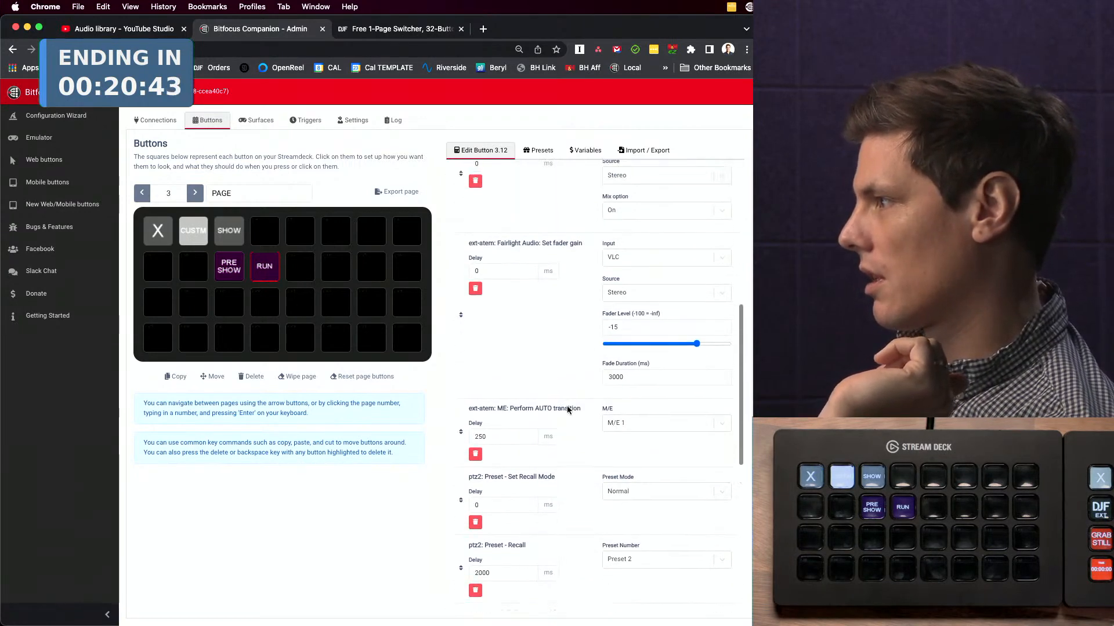
pyautogui.scroll(2, 568, 410)
pyautogui.press('super+Tab')
pyautogui.press('super+Tab')
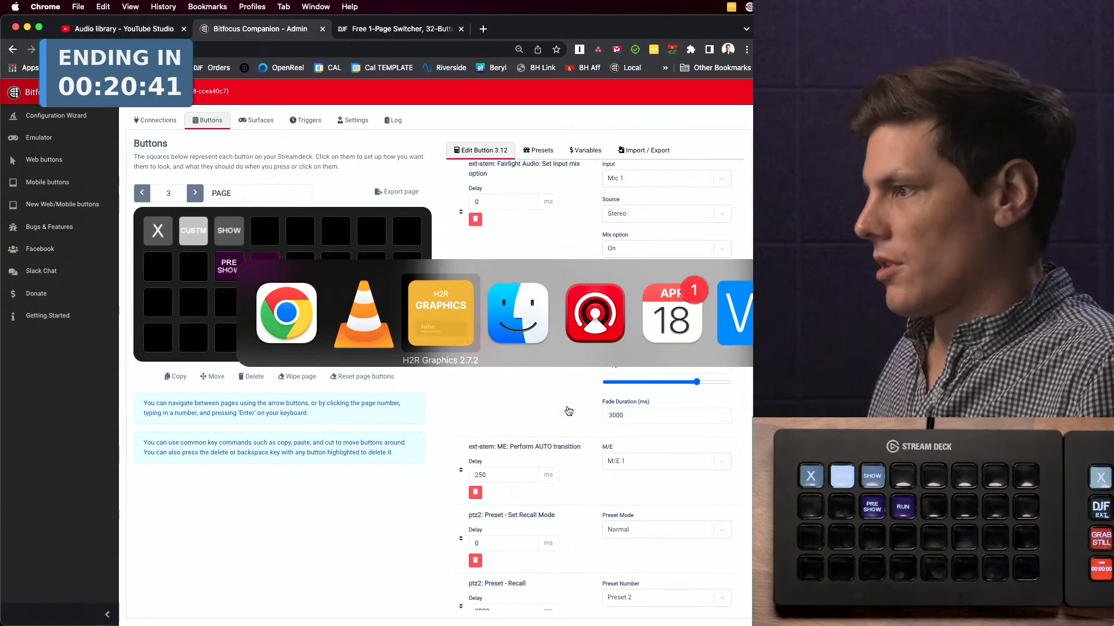
pyautogui.press('super+Tab')
pyautogui.press('super+Tab')
pyautogui.press('super+Tab')
pyautogui.press('super+Tab')
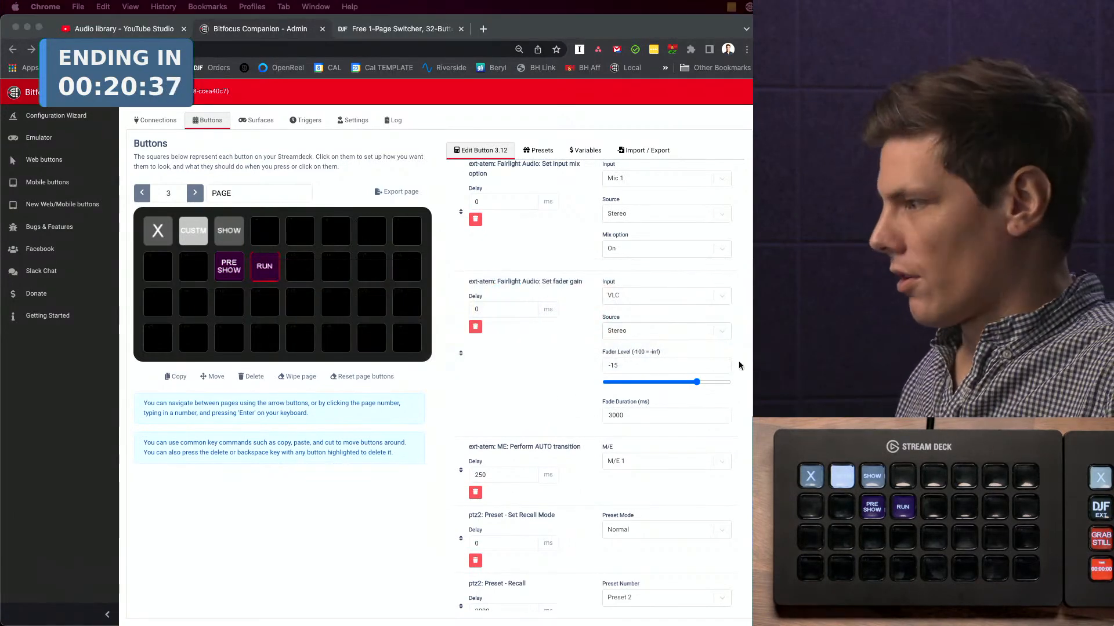
pyautogui.click(601, 476)
pyautogui.scroll(-6, 580, 488)
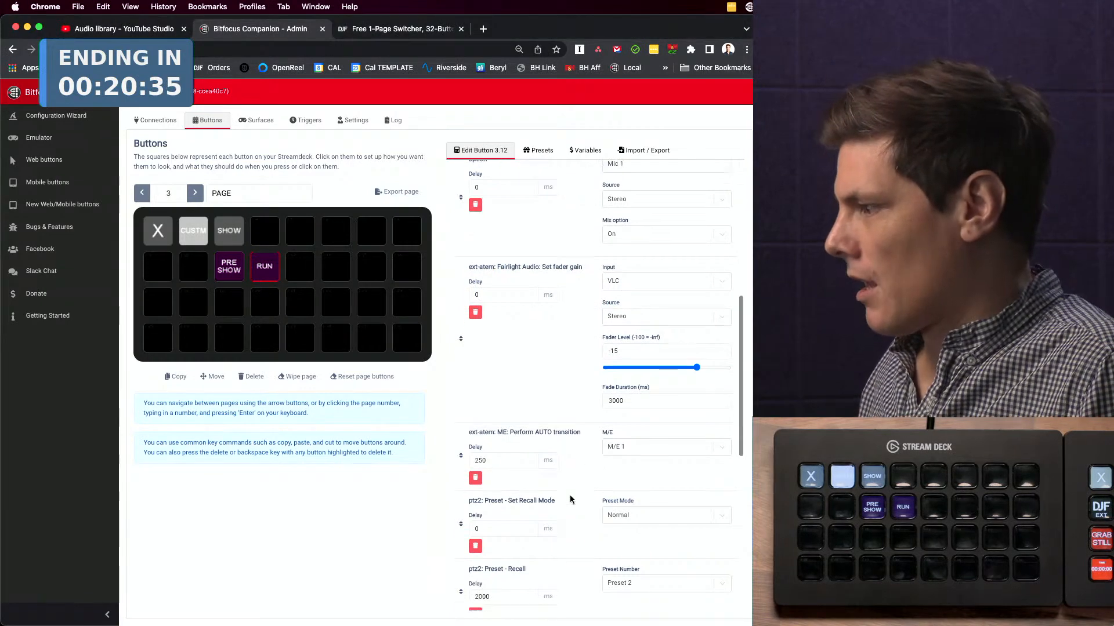
pyautogui.scroll(-2, 570, 499)
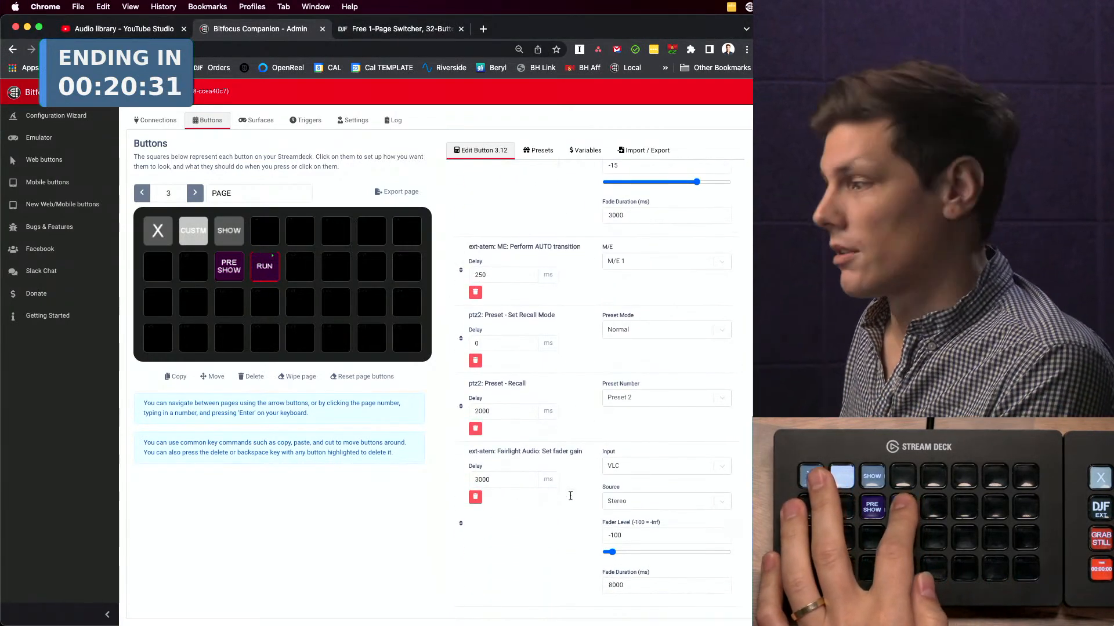
pyautogui.scroll(-2, 570, 497)
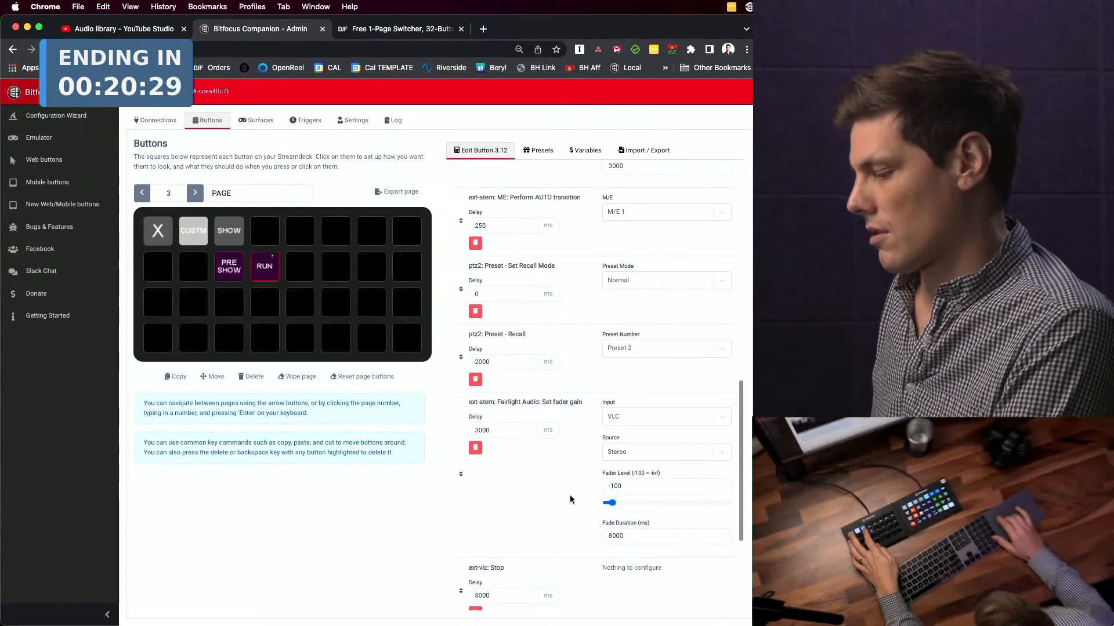
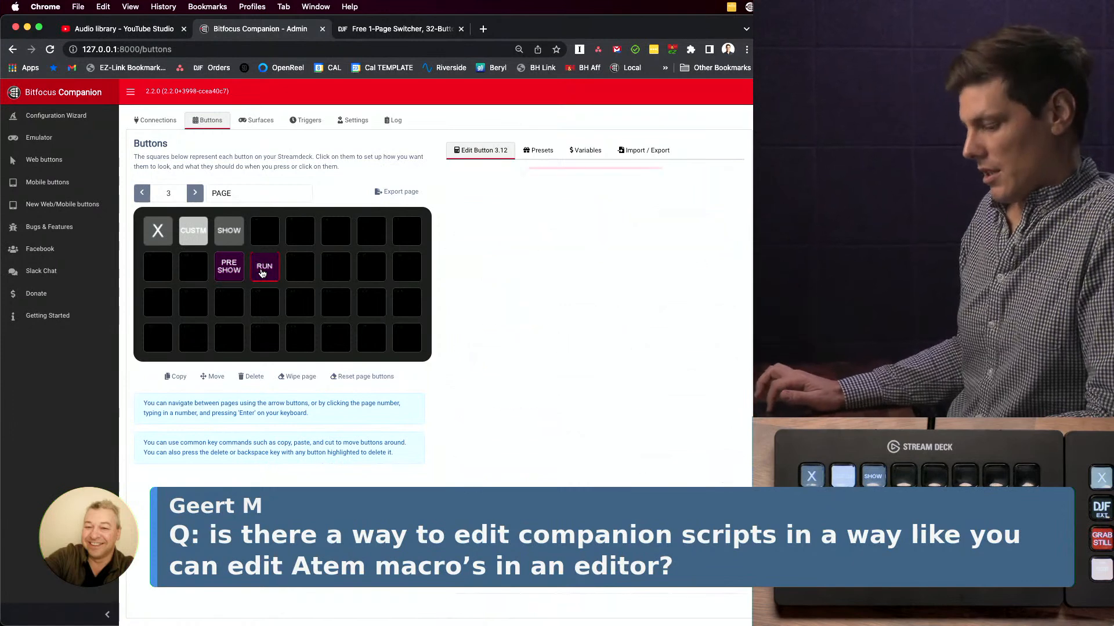
# - Paste a copy of the RUN button into the empty slot 3.15 on page 3
pyautogui.hotkey('ctrl', 'v')
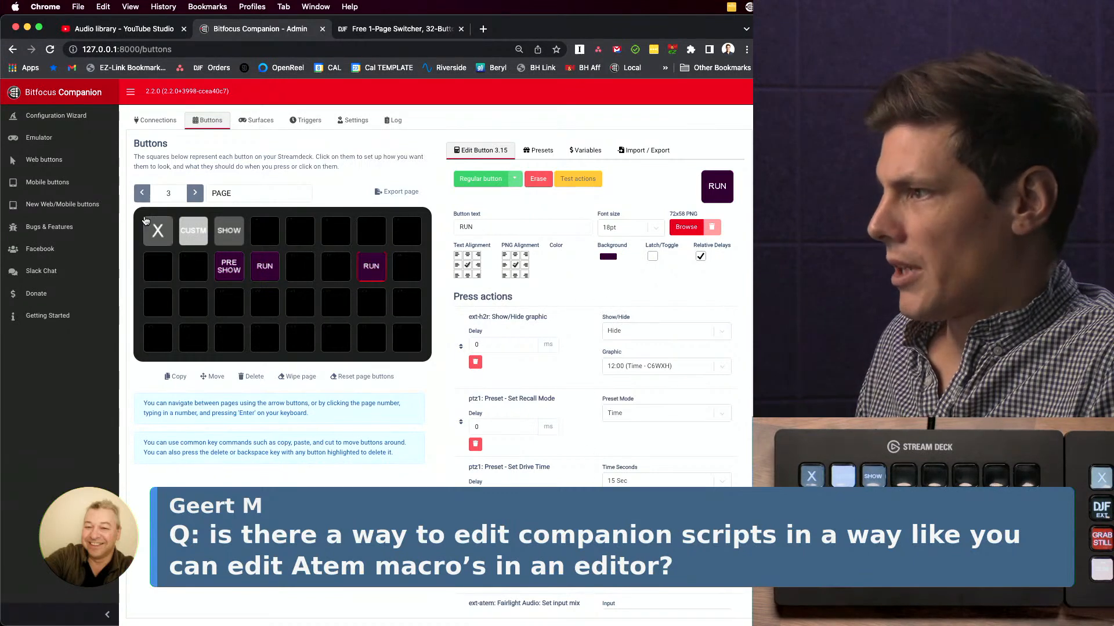
# - Look through the EXT-CUSTOM page 2 and EXT-MENU page 4 layouts and the PRE SHOW button's actions, ending on page 3
pyautogui.click(141, 192)
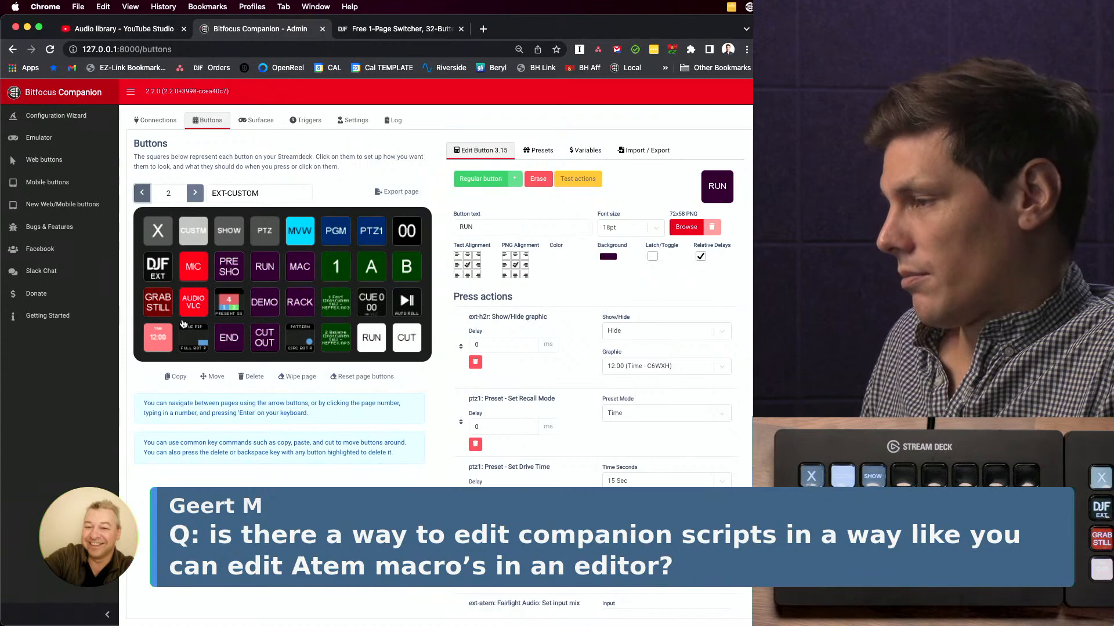
pyautogui.click(194, 193)
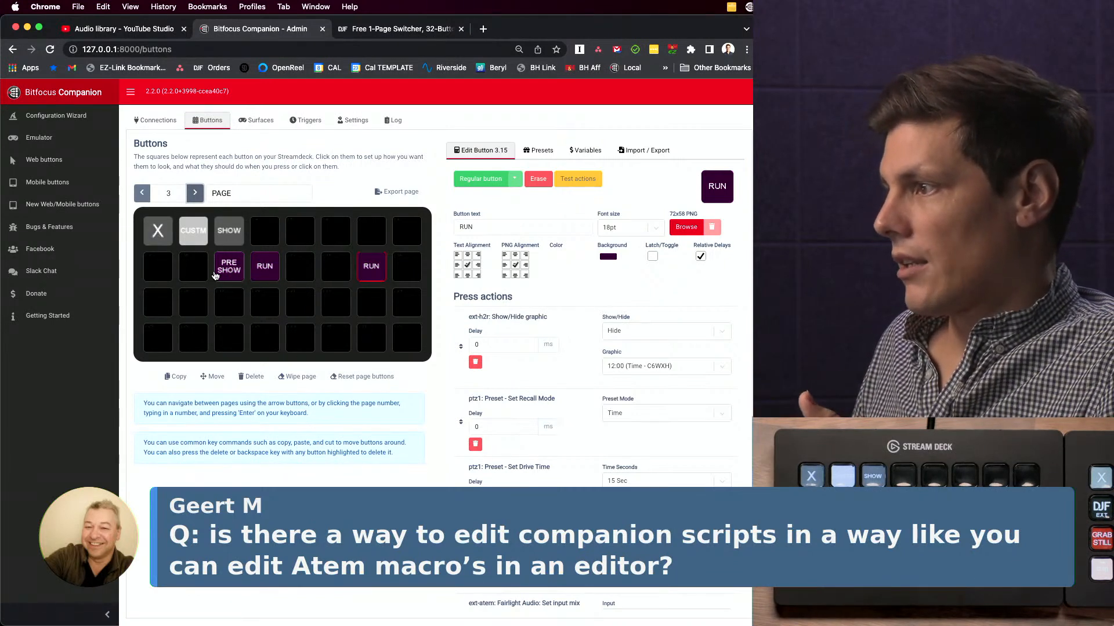
pyautogui.click(241, 268)
pyautogui.click(142, 193)
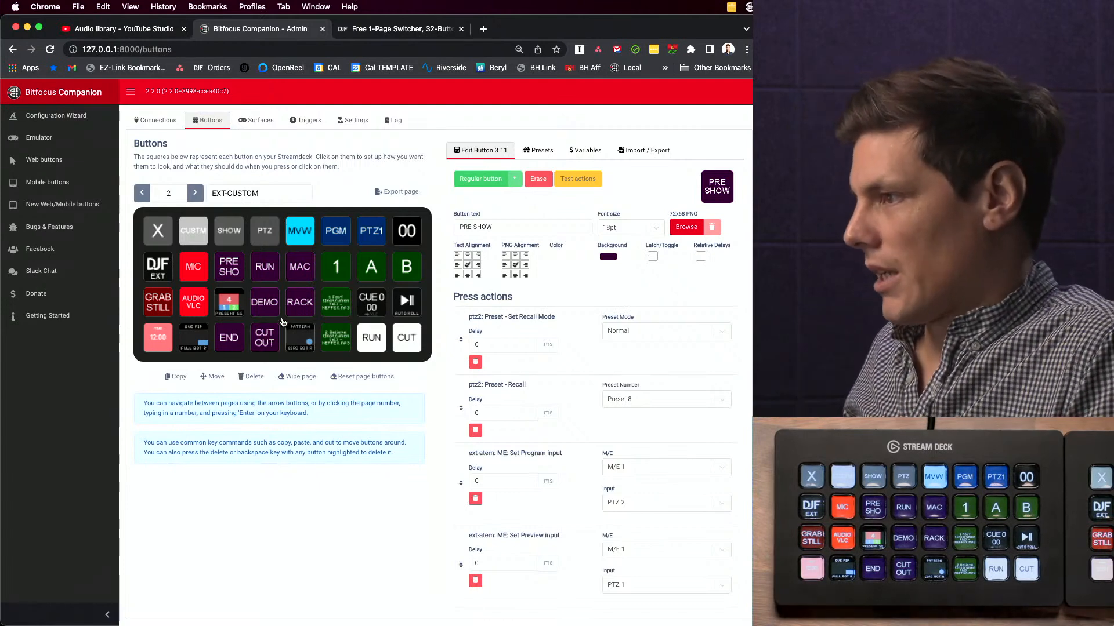
pyautogui.click(195, 193)
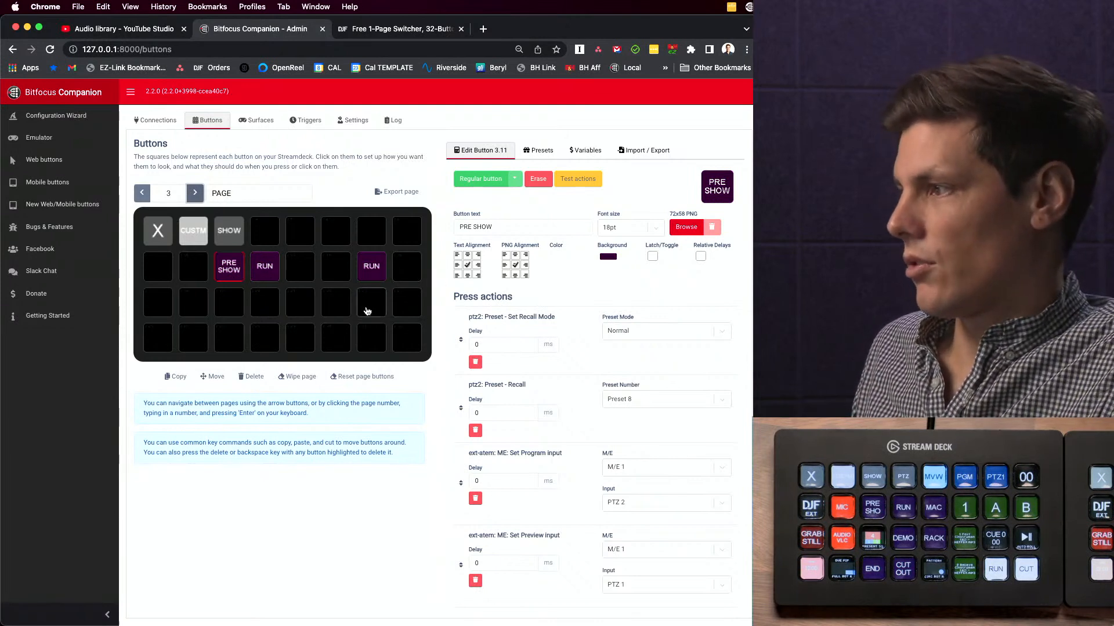
pyautogui.click(195, 193)
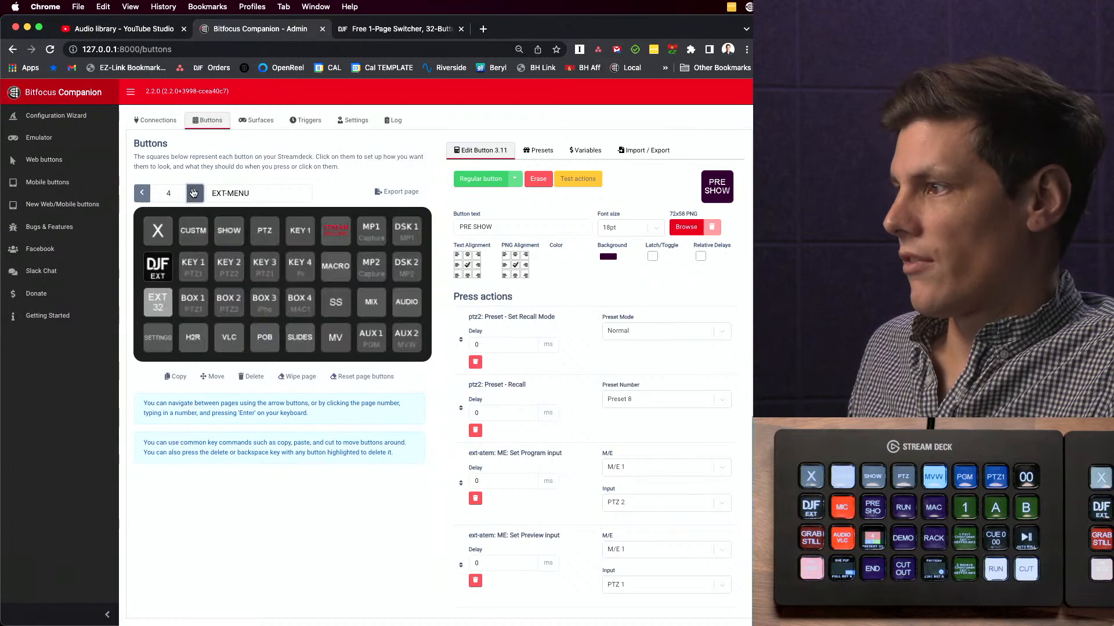
pyautogui.click(145, 195)
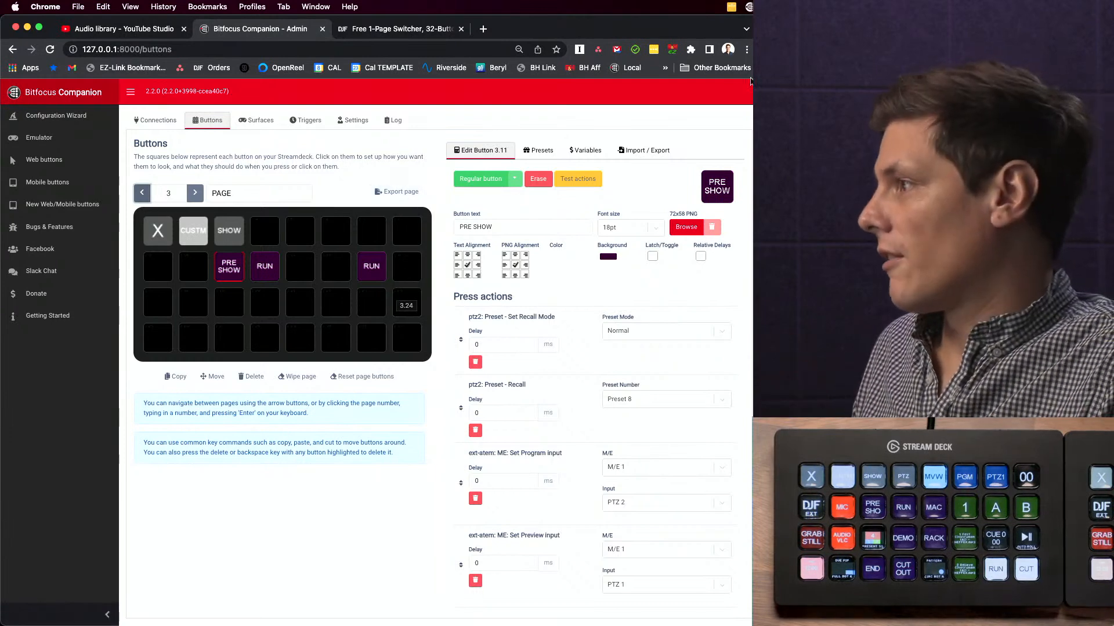
# - Load the configuration file DJF-trial-32-ext-3.0.companionconfig from the "EP-12-Run of SHow" folder for import into page 3
pyautogui.click(643, 150)
pyautogui.click(474, 215)
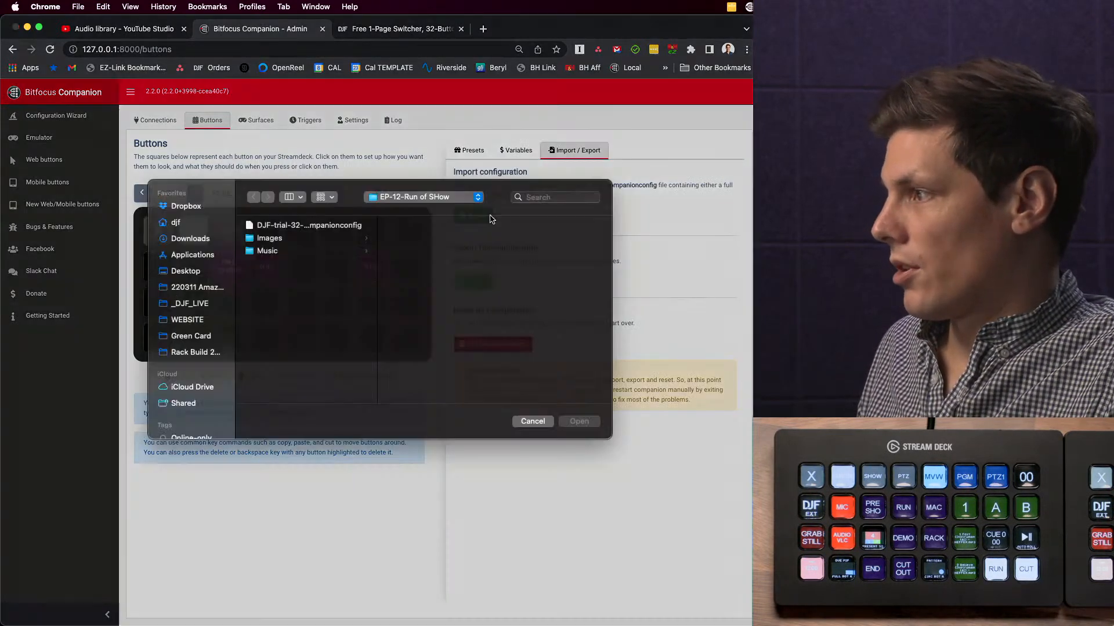
pyautogui.click(361, 238)
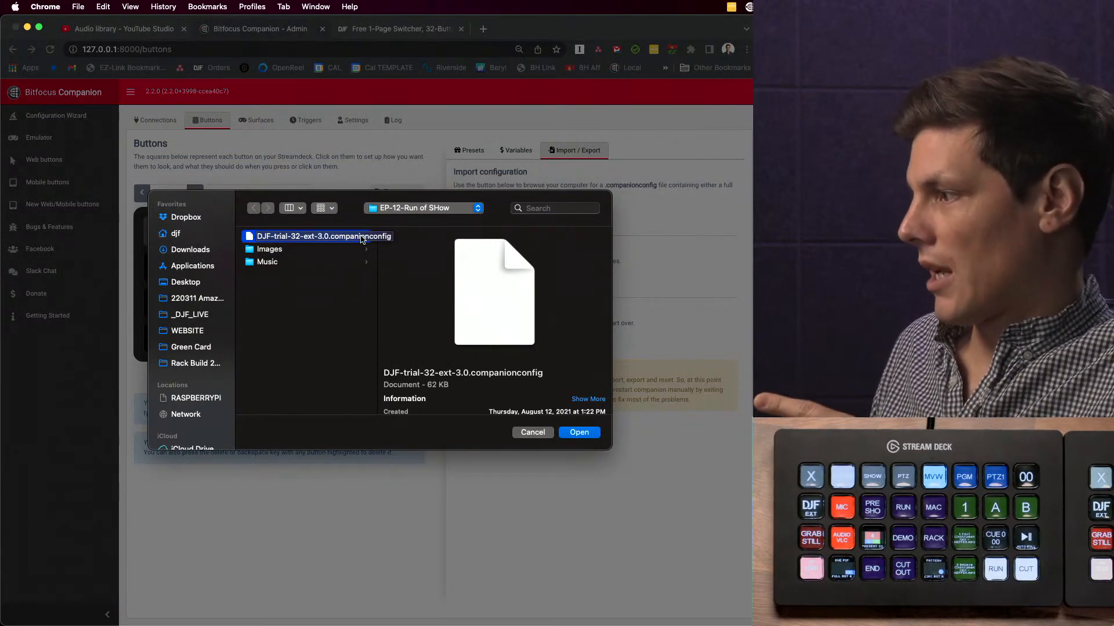
pyautogui.doubleClick(361, 238)
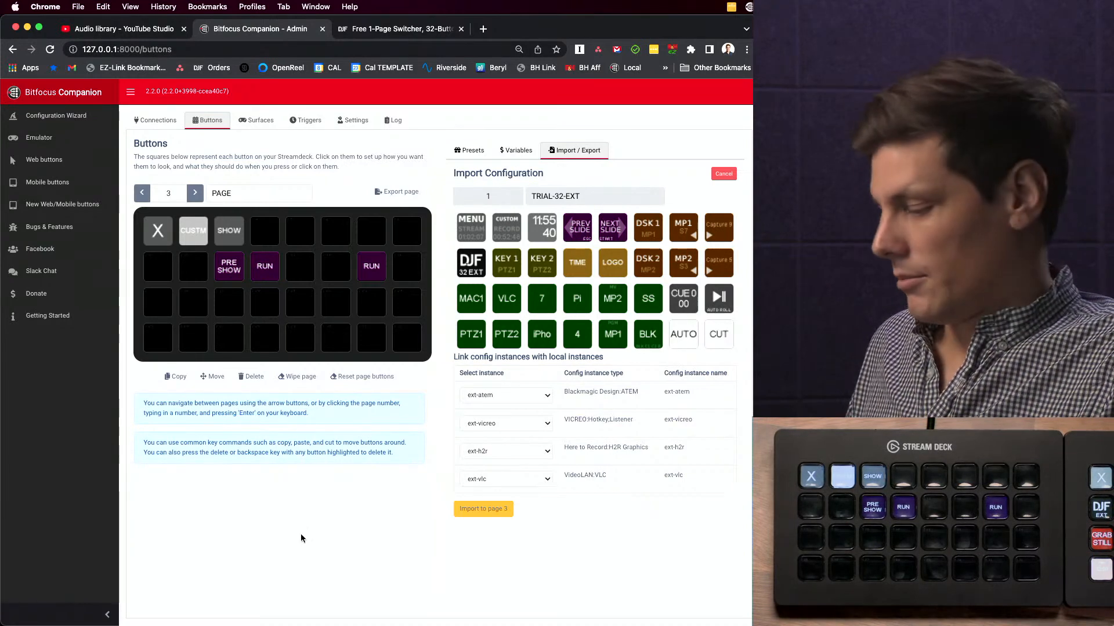
# - Switch from Companion to H2R Graphics
pyautogui.press('super+Tab')
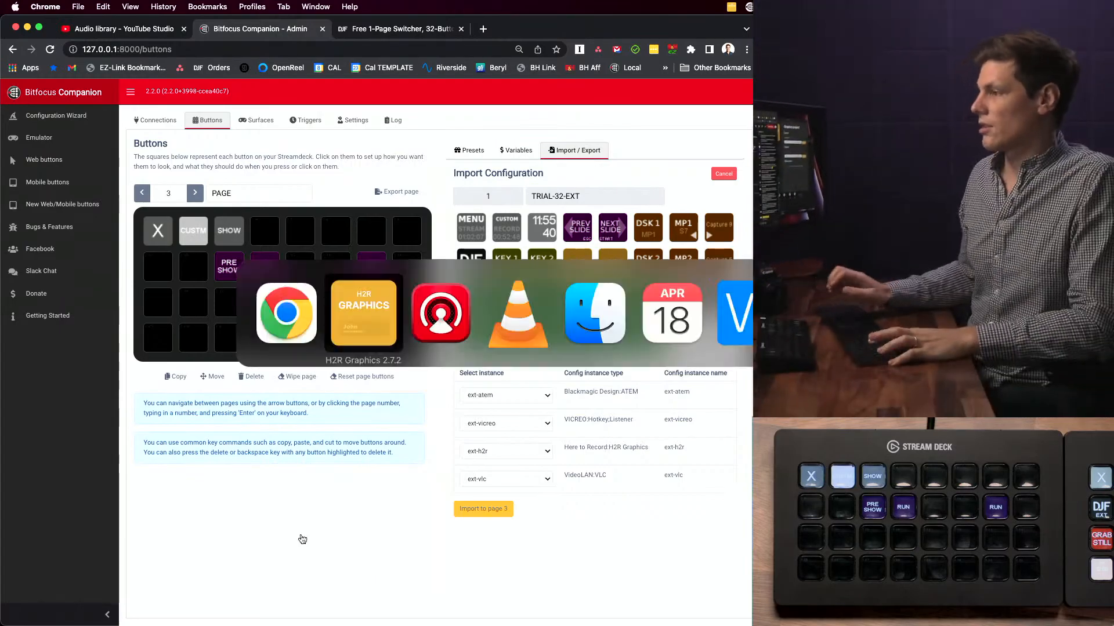